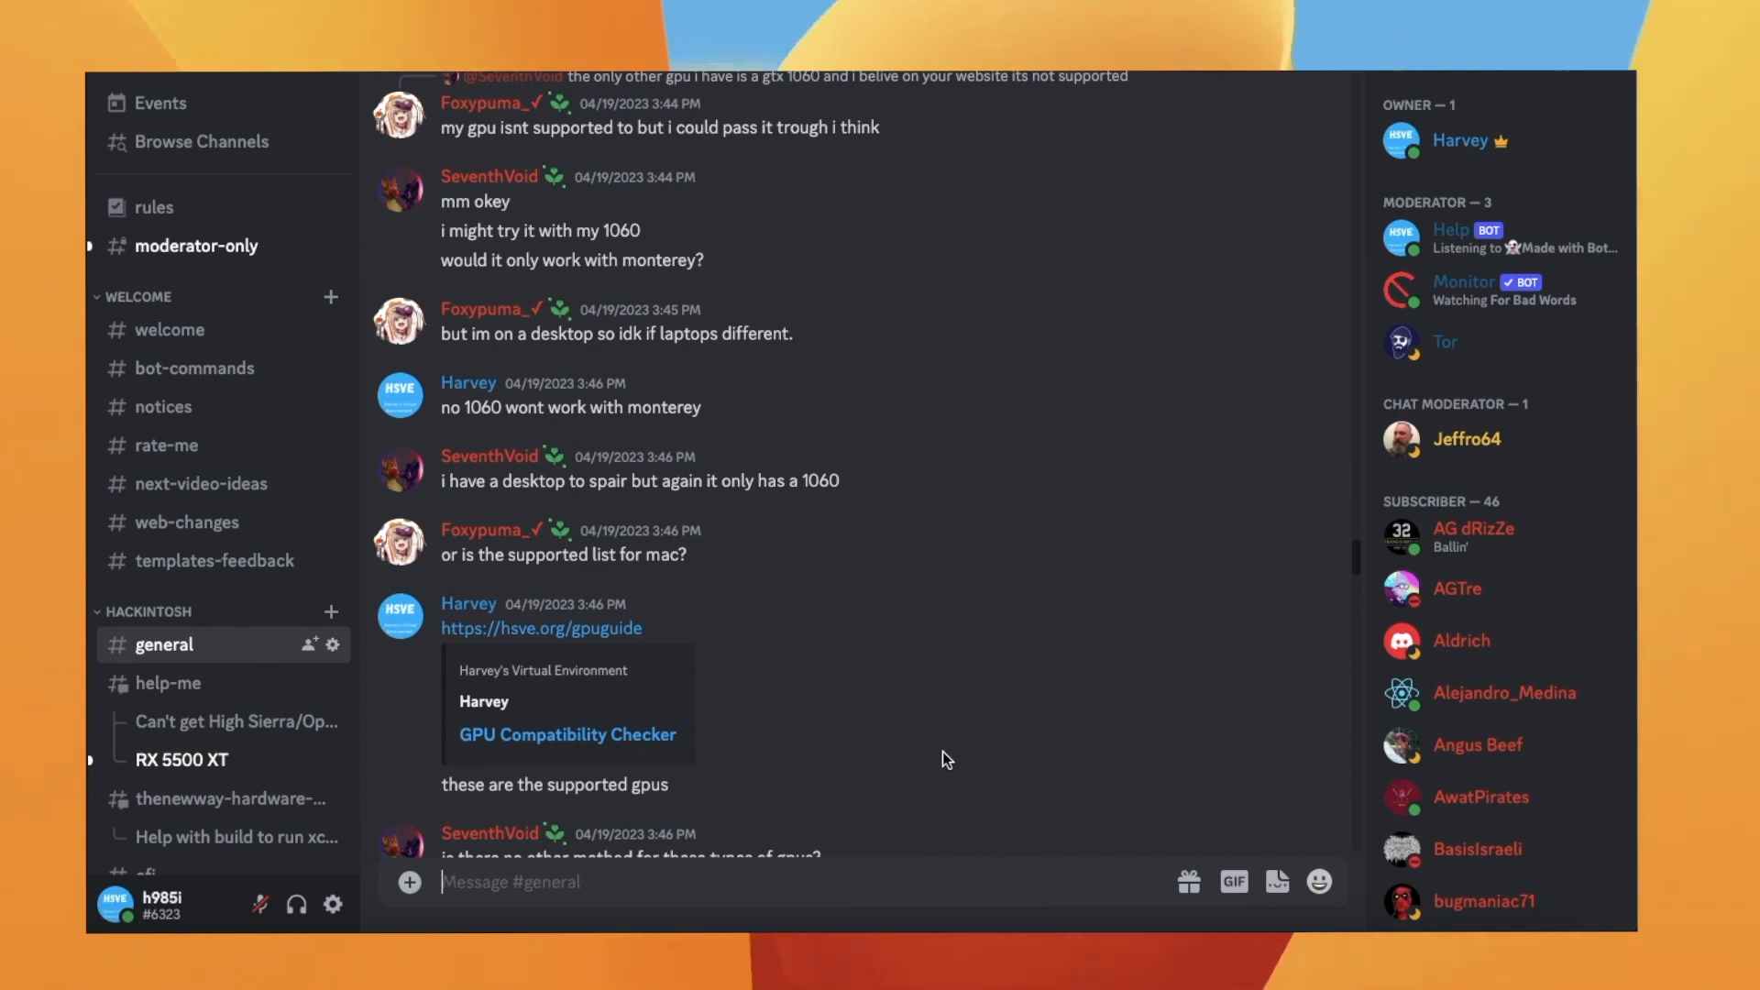
# Read through the #general channel's discussion of supported GPUs, macOS passthrough and iGPU compatibility
pyautogui.scroll(-3, 942, 760)
pyautogui.scroll(-4, 942, 752)
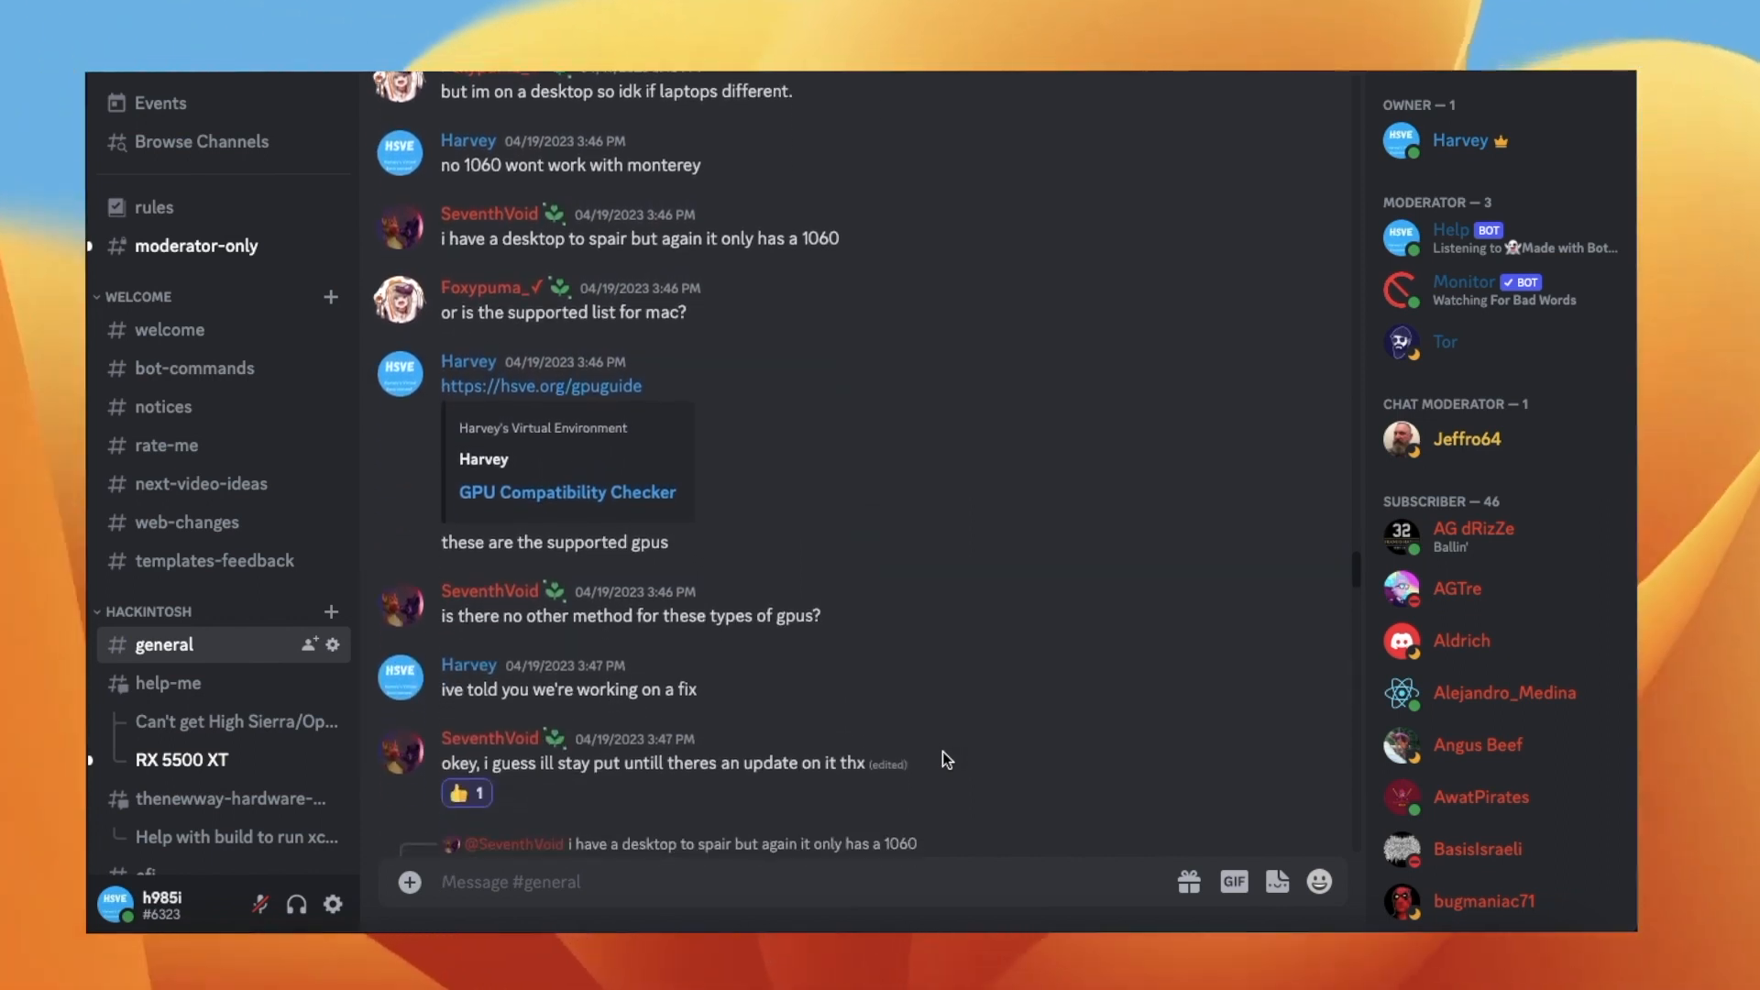
pyautogui.scroll(-6, 942, 751)
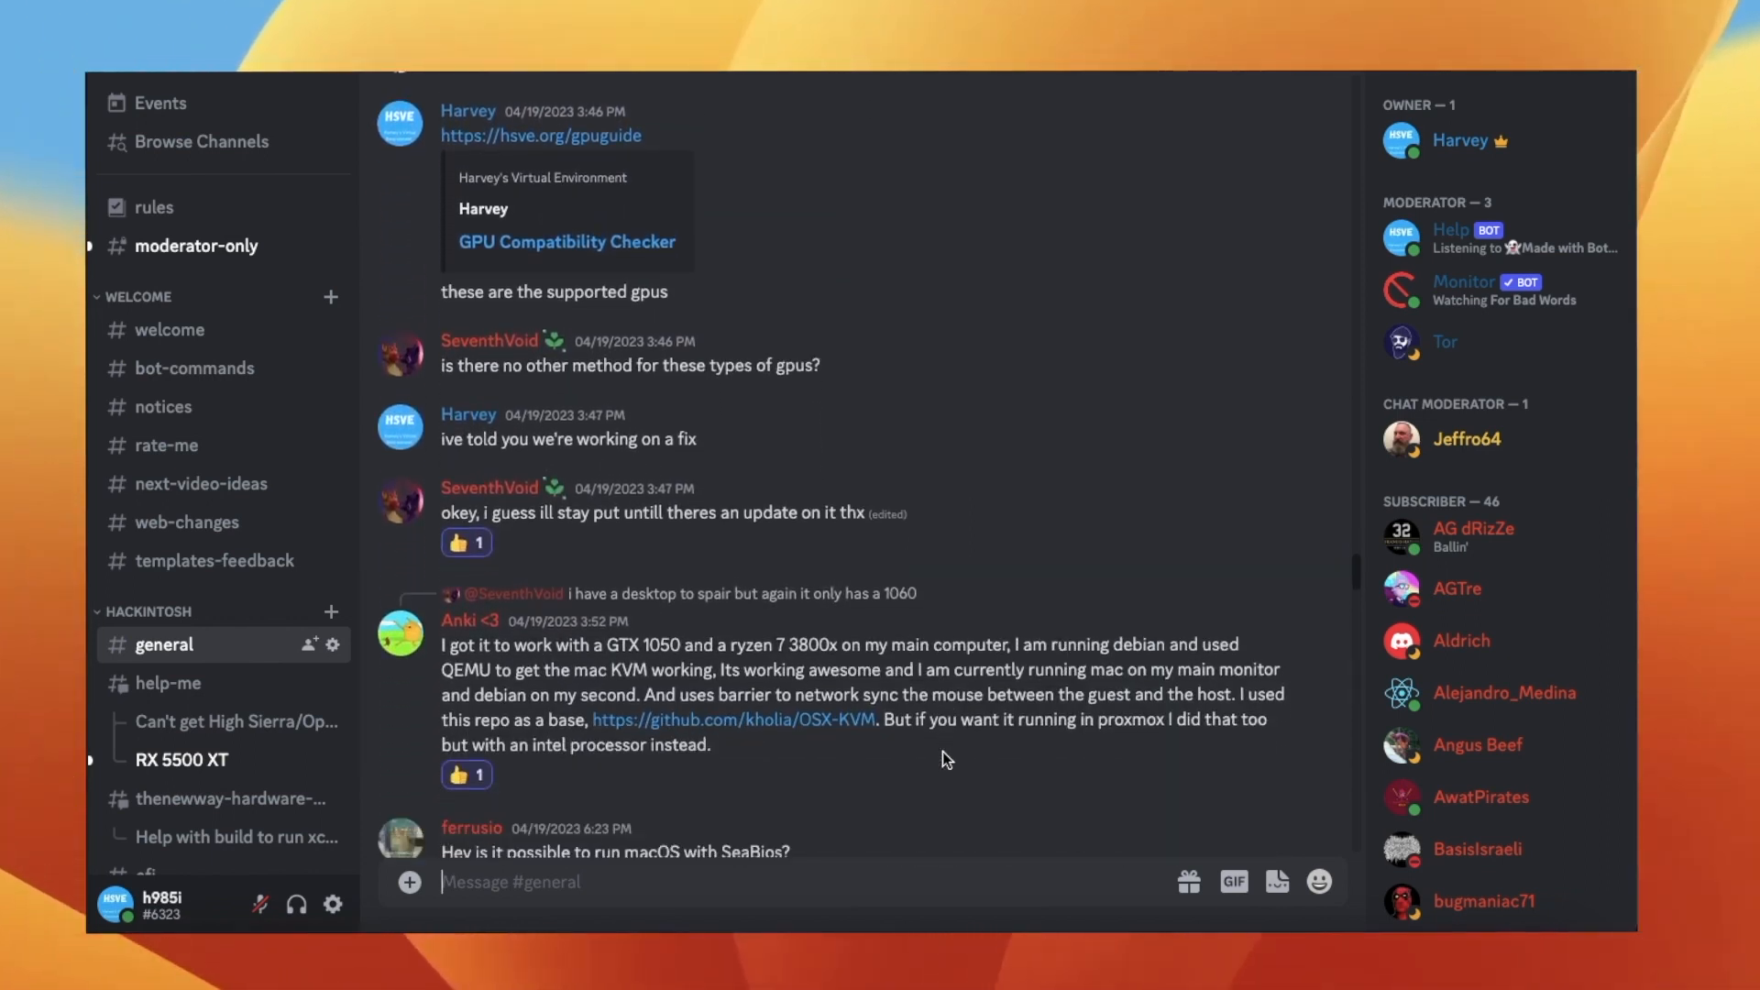
pyautogui.scroll(-6, 943, 751)
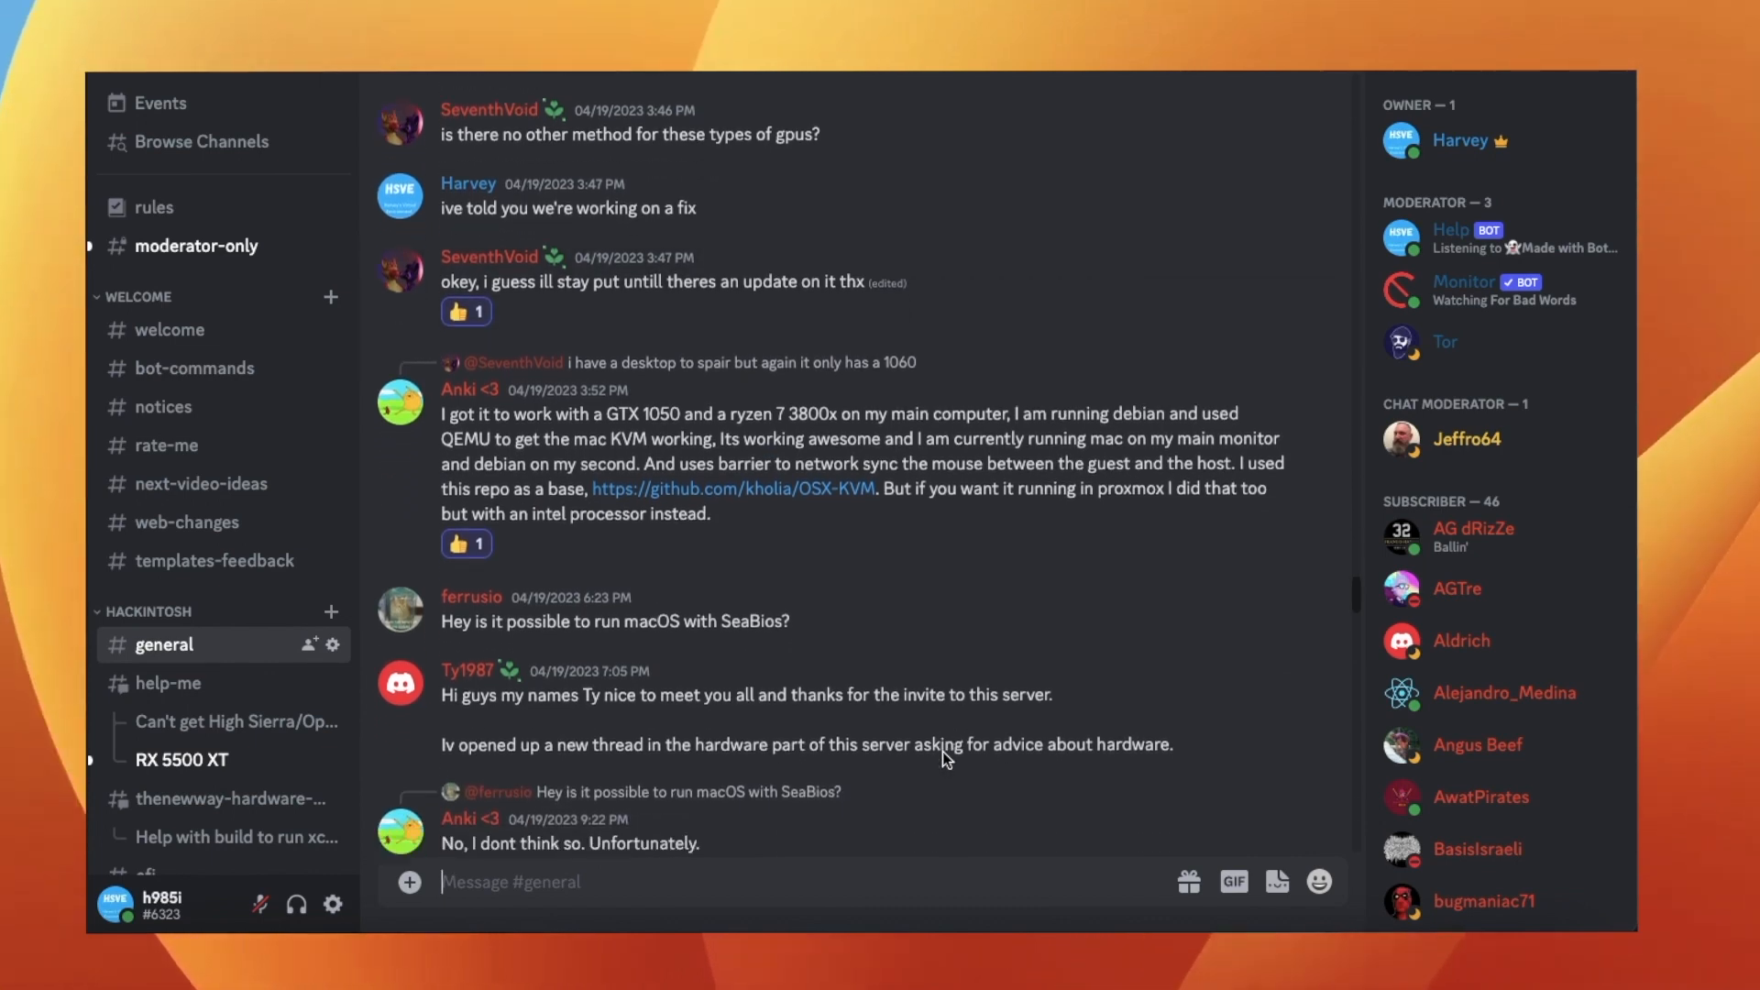
pyautogui.scroll(-5, 943, 752)
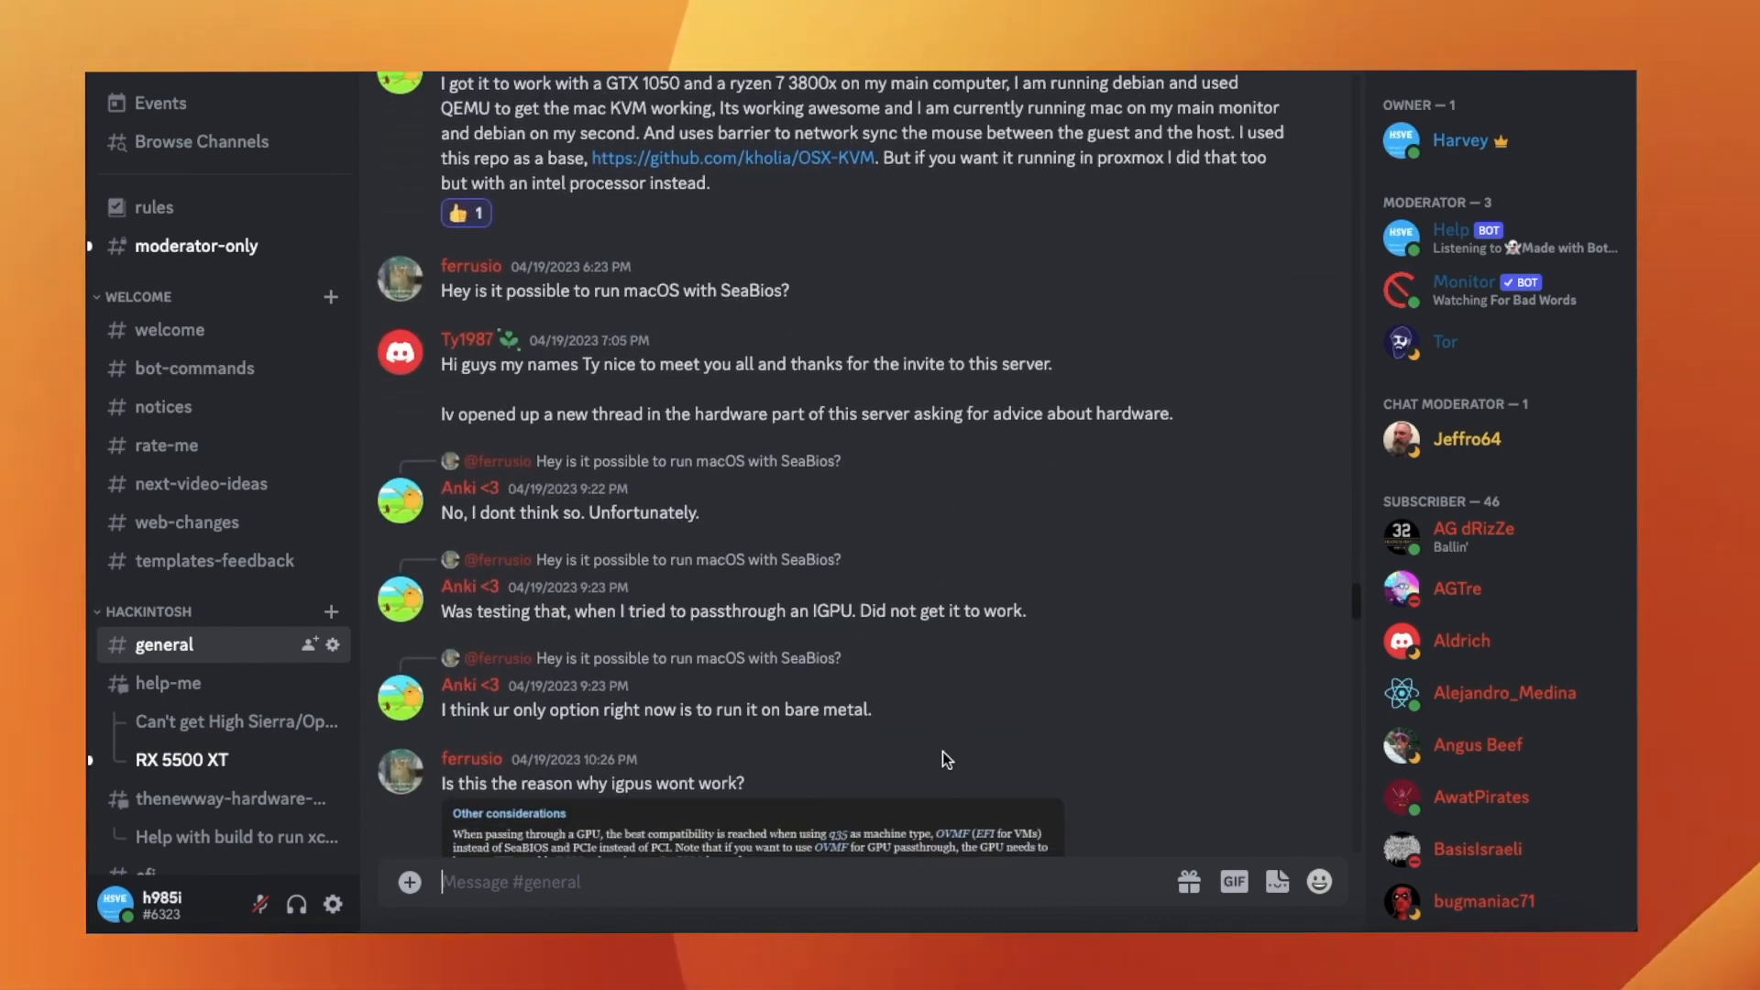
pyautogui.scroll(-4, 943, 751)
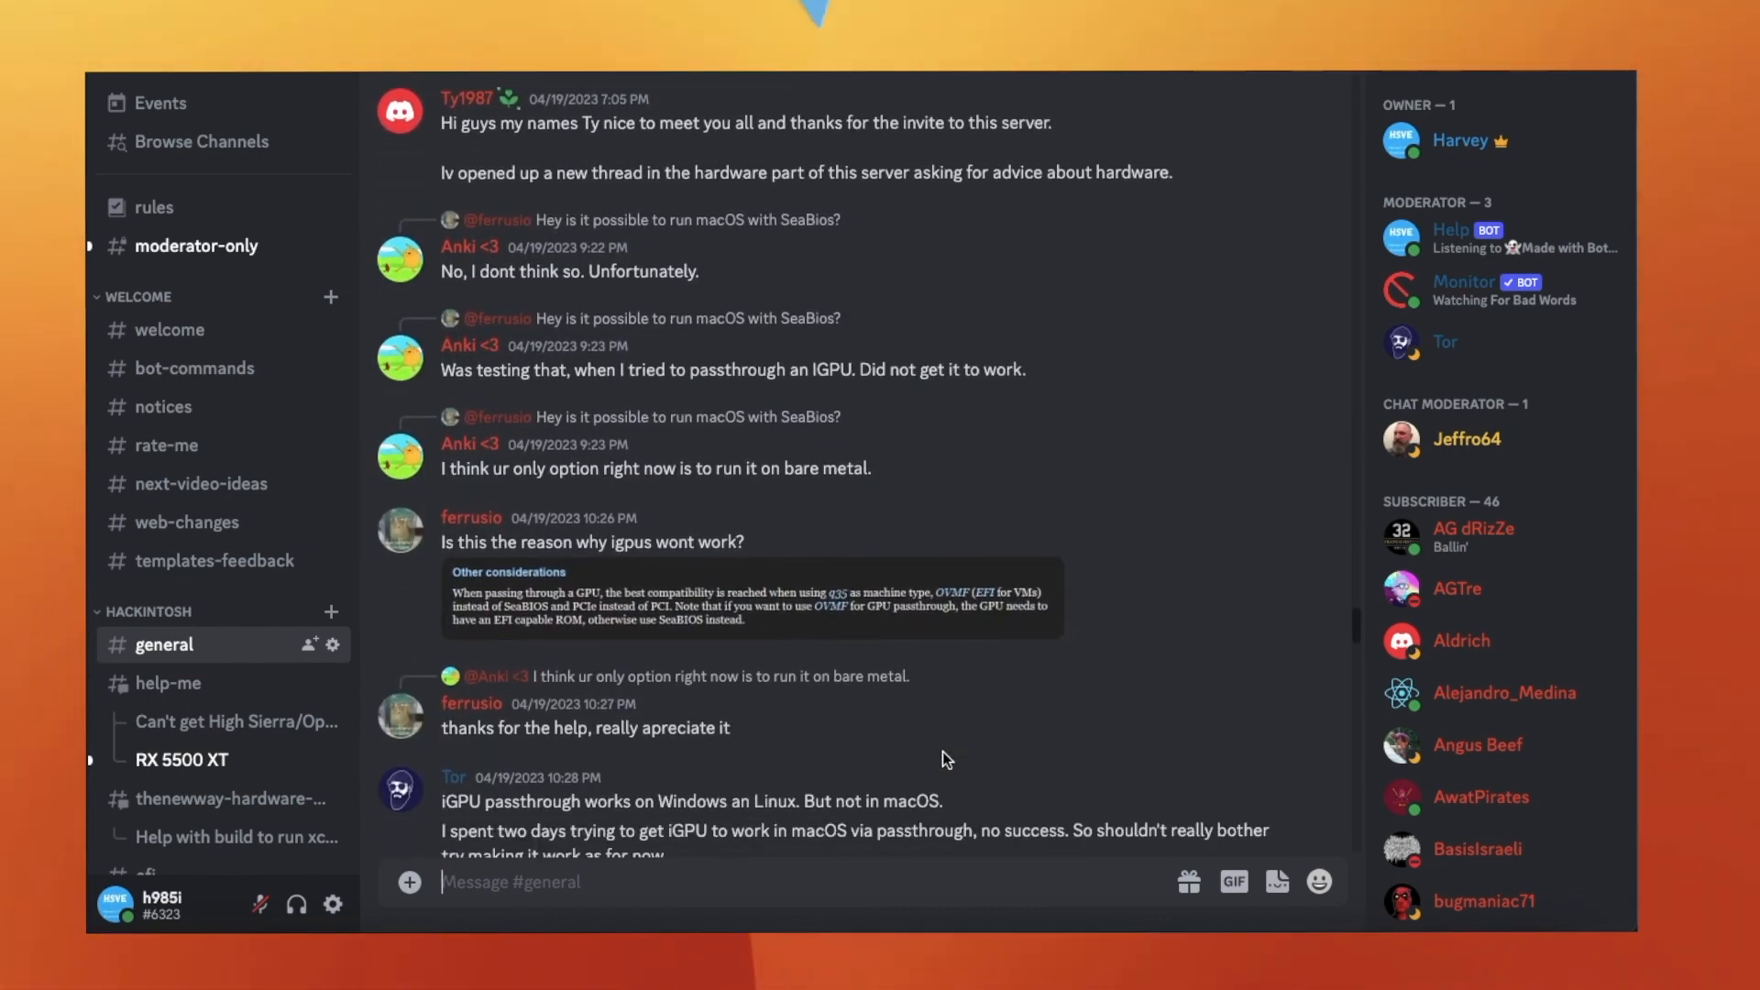
pyautogui.scroll(-7, 942, 751)
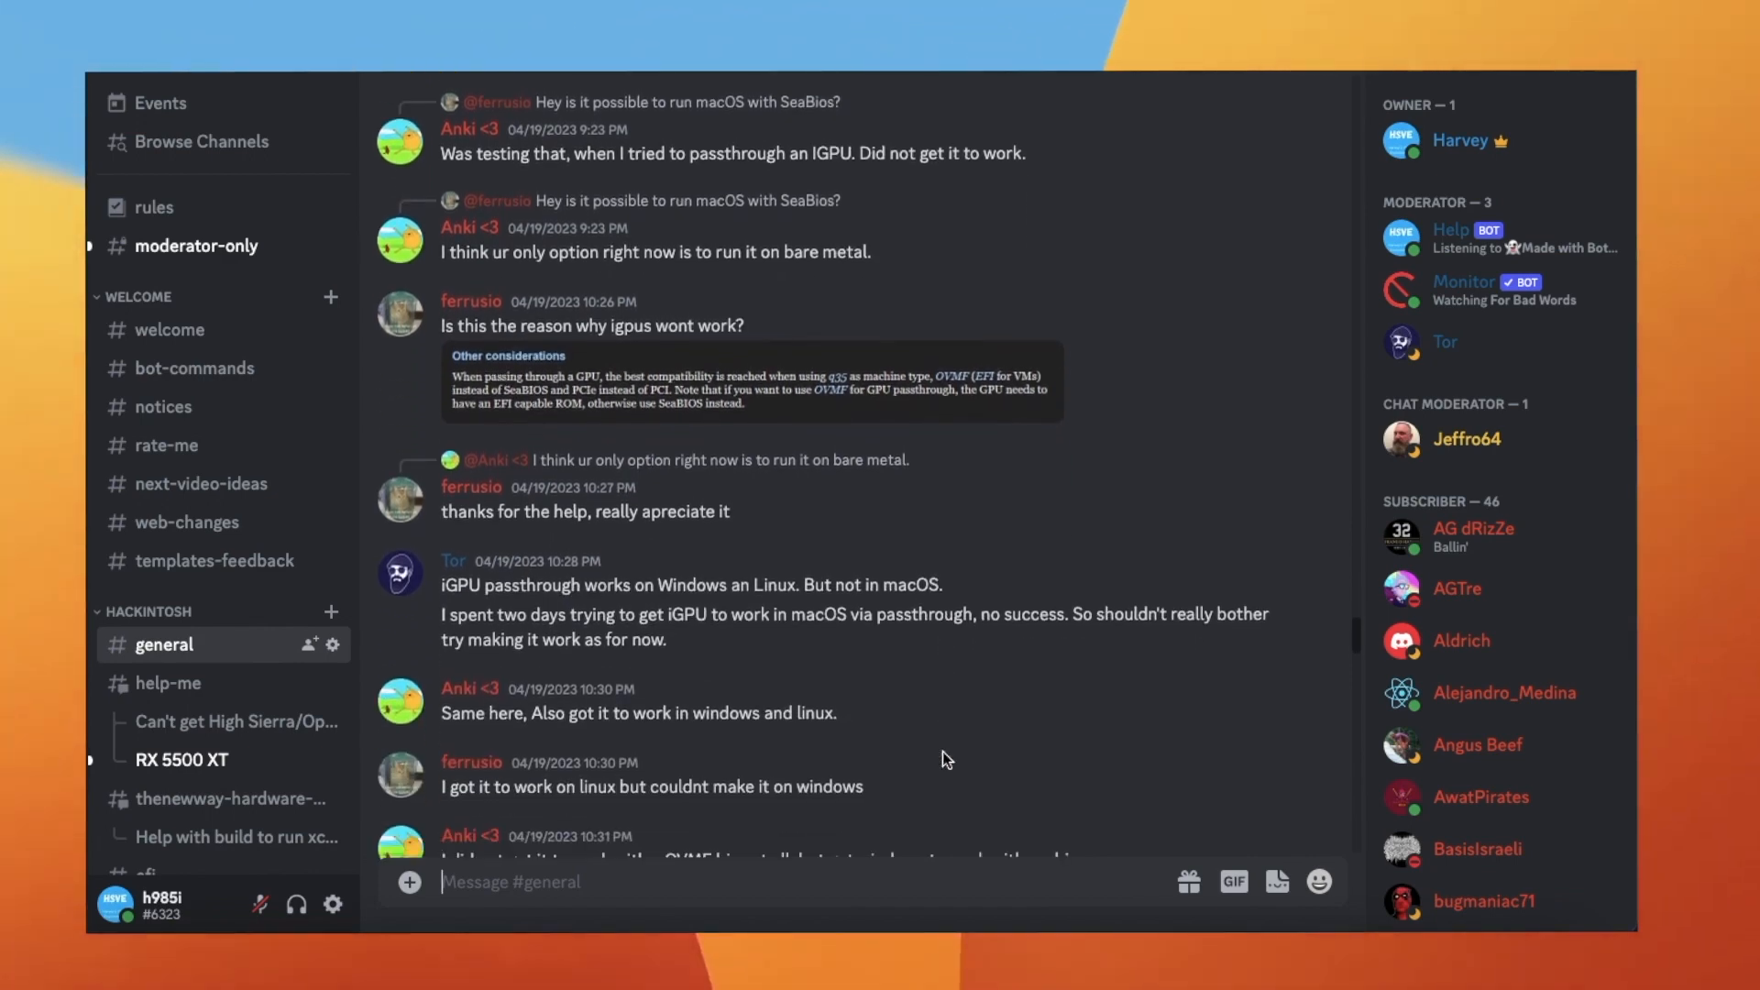
pyautogui.scroll(-7, 943, 751)
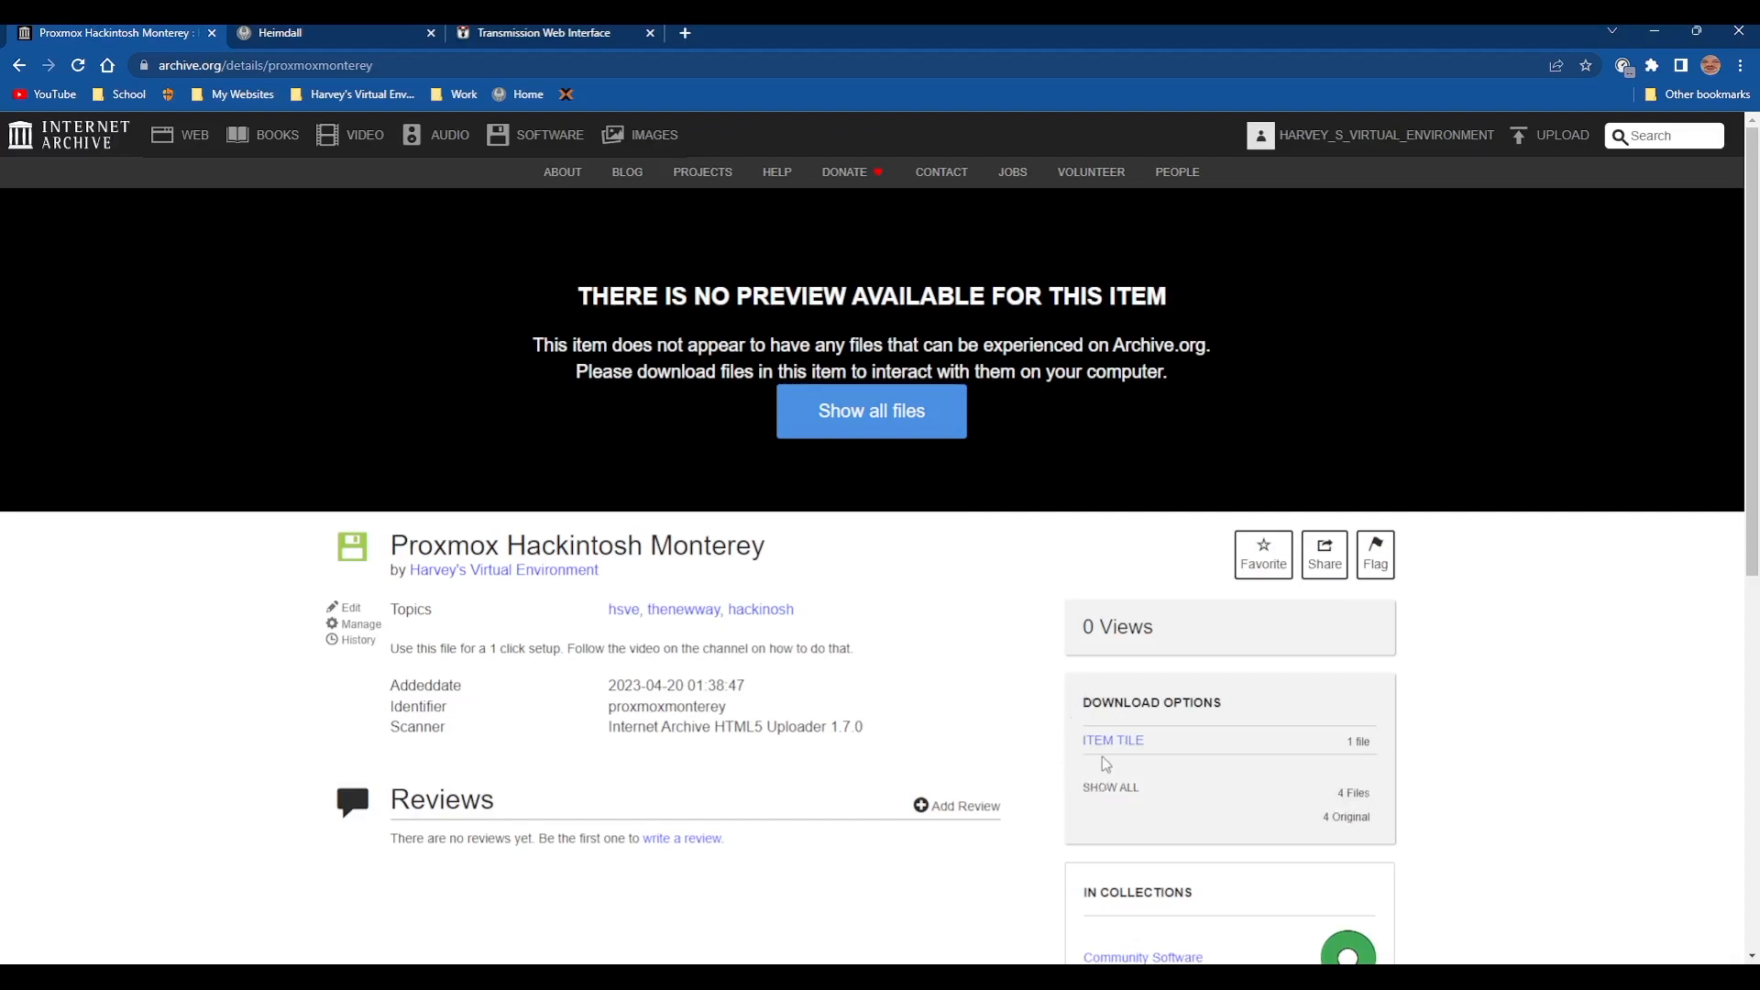
# Switch to the Transmission Web Interface and view its options for adding torrents without adding any
pyautogui.moveTo(1088, 752)
pyautogui.click(632, 33)
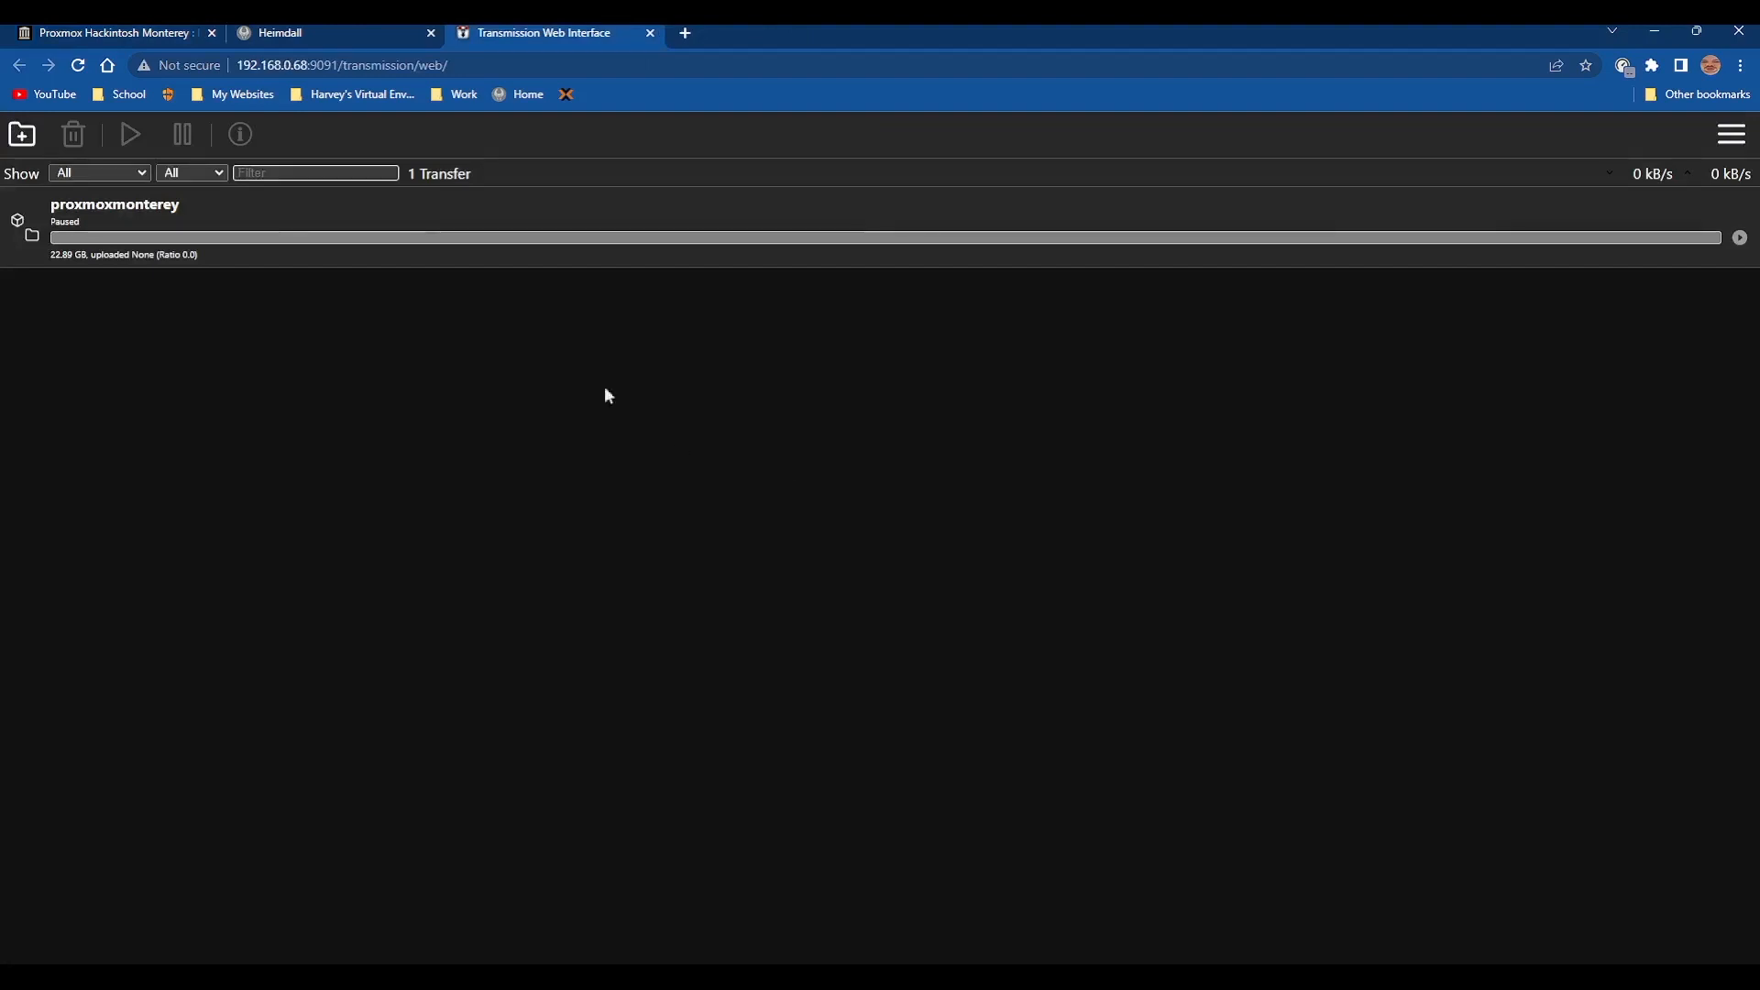
pyautogui.click(29, 144)
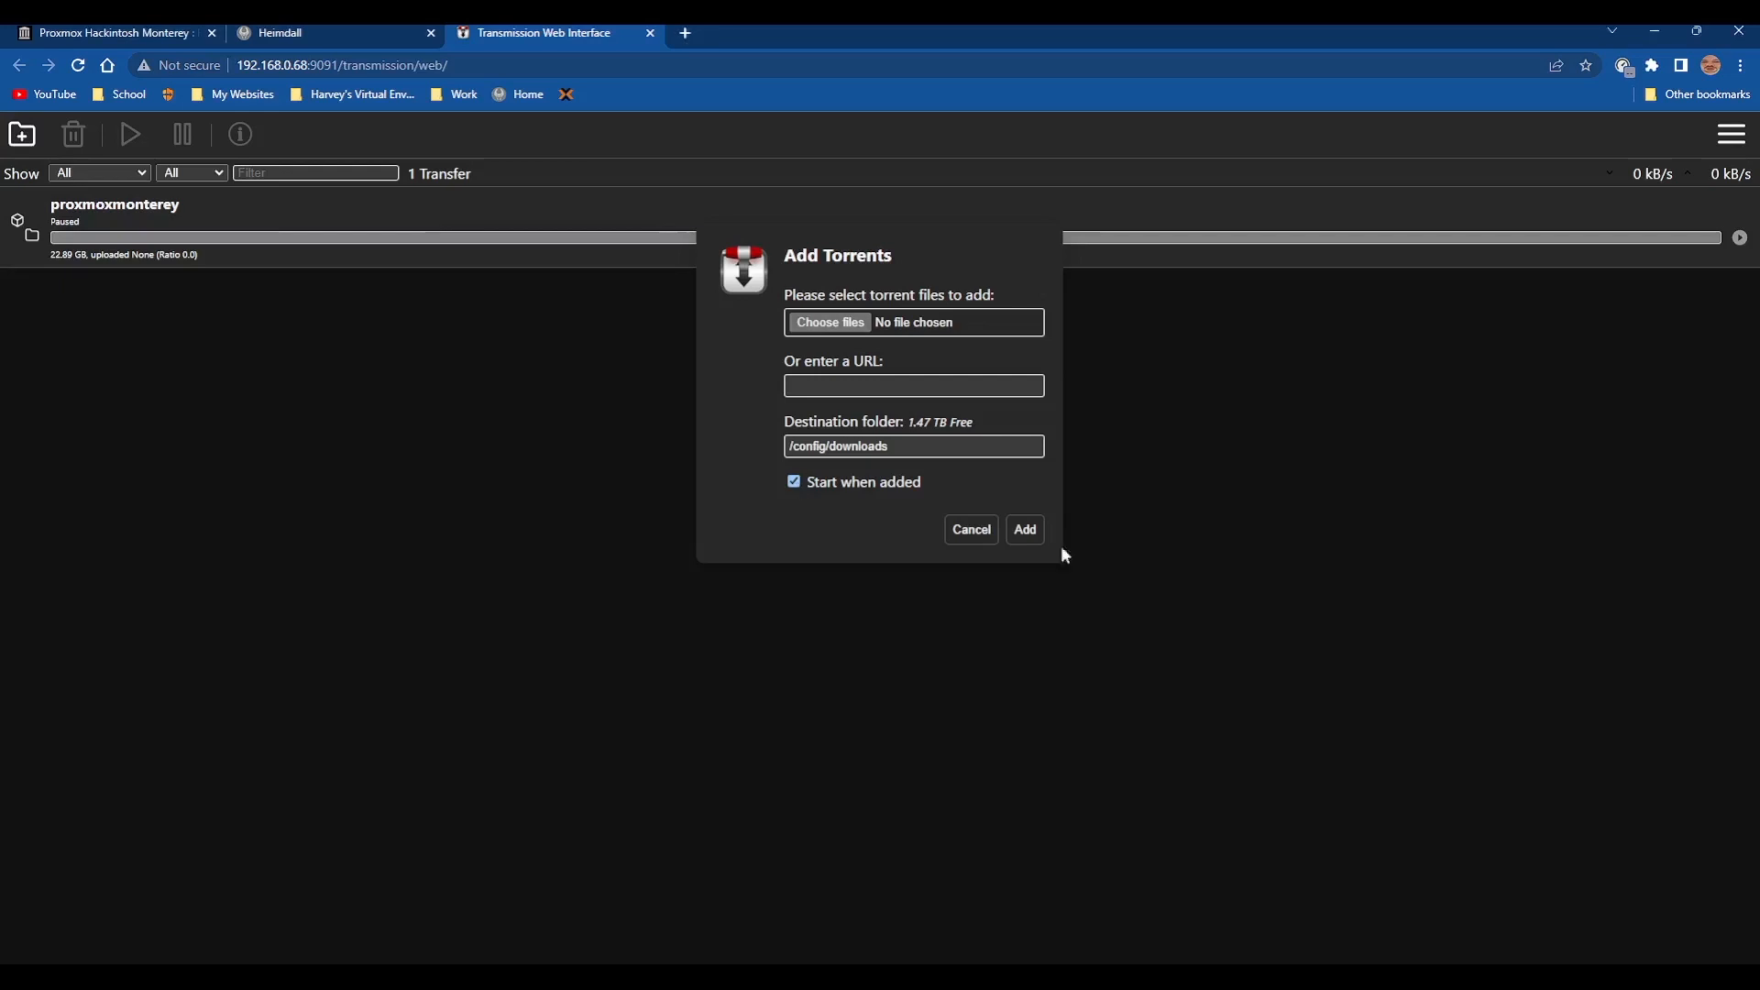
pyautogui.click(974, 530)
# Inspect the details of the proxmoxmonterey torrent and the list of files it contains
pyautogui.click(344, 260)
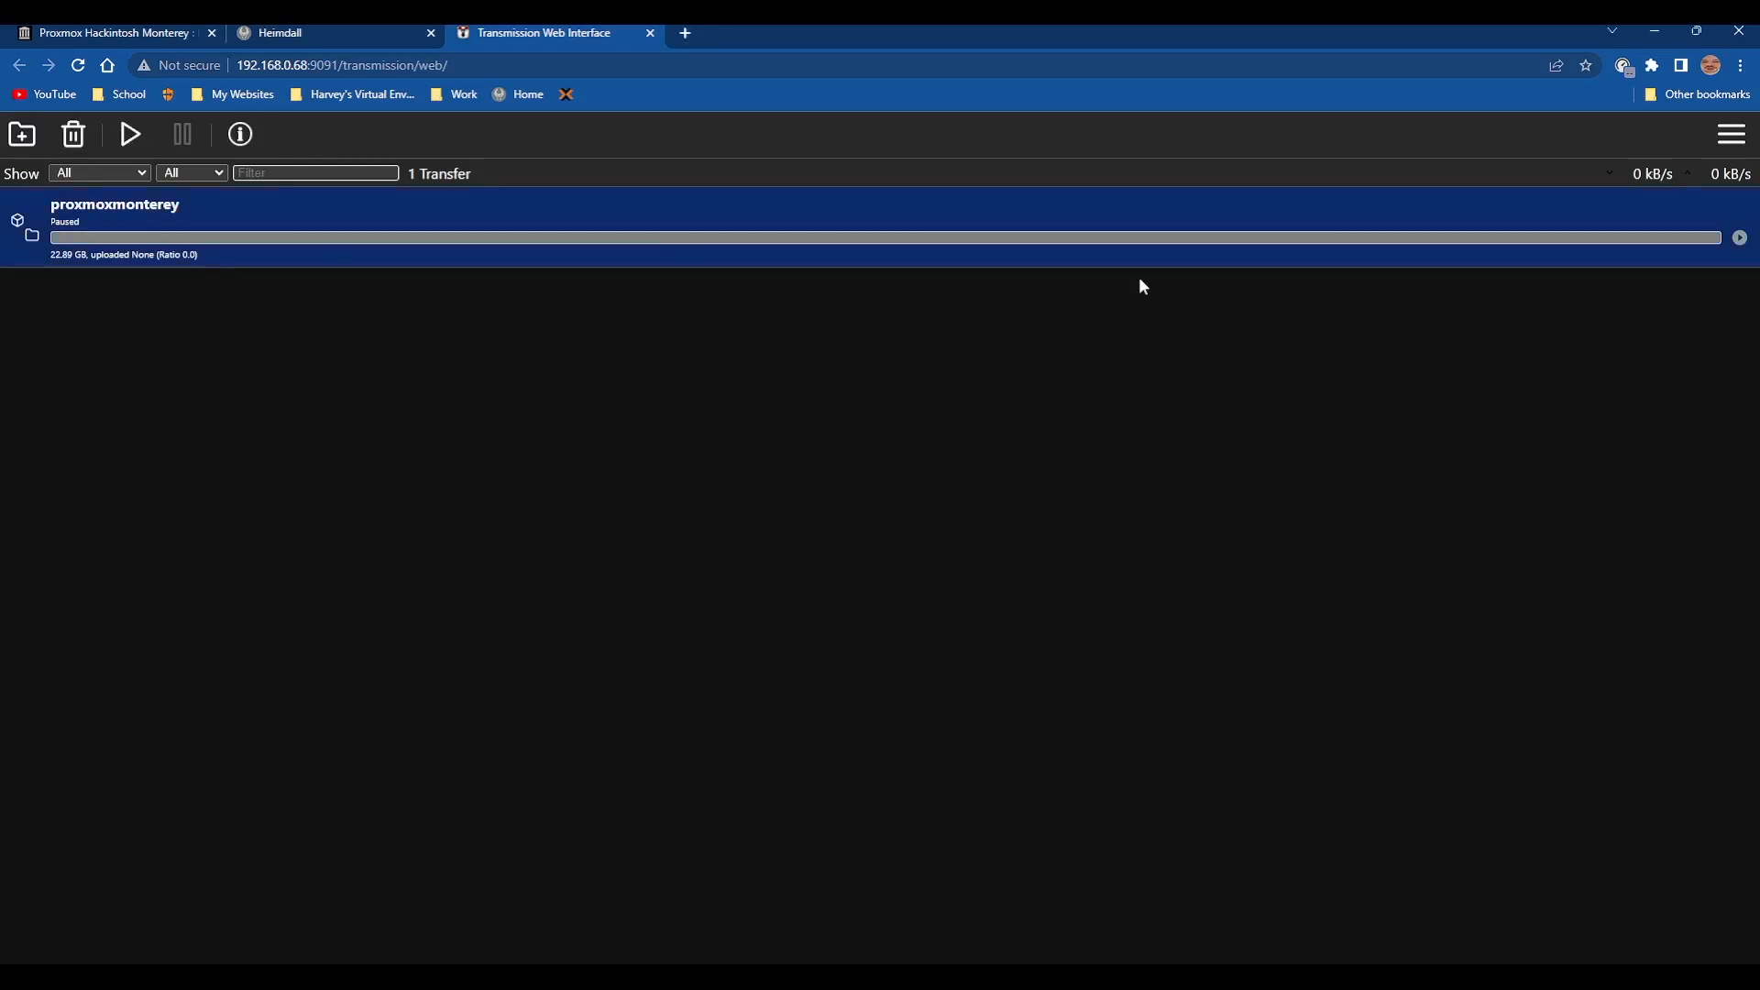
pyautogui.click(1733, 134)
pyautogui.click(1733, 135)
pyautogui.click(243, 139)
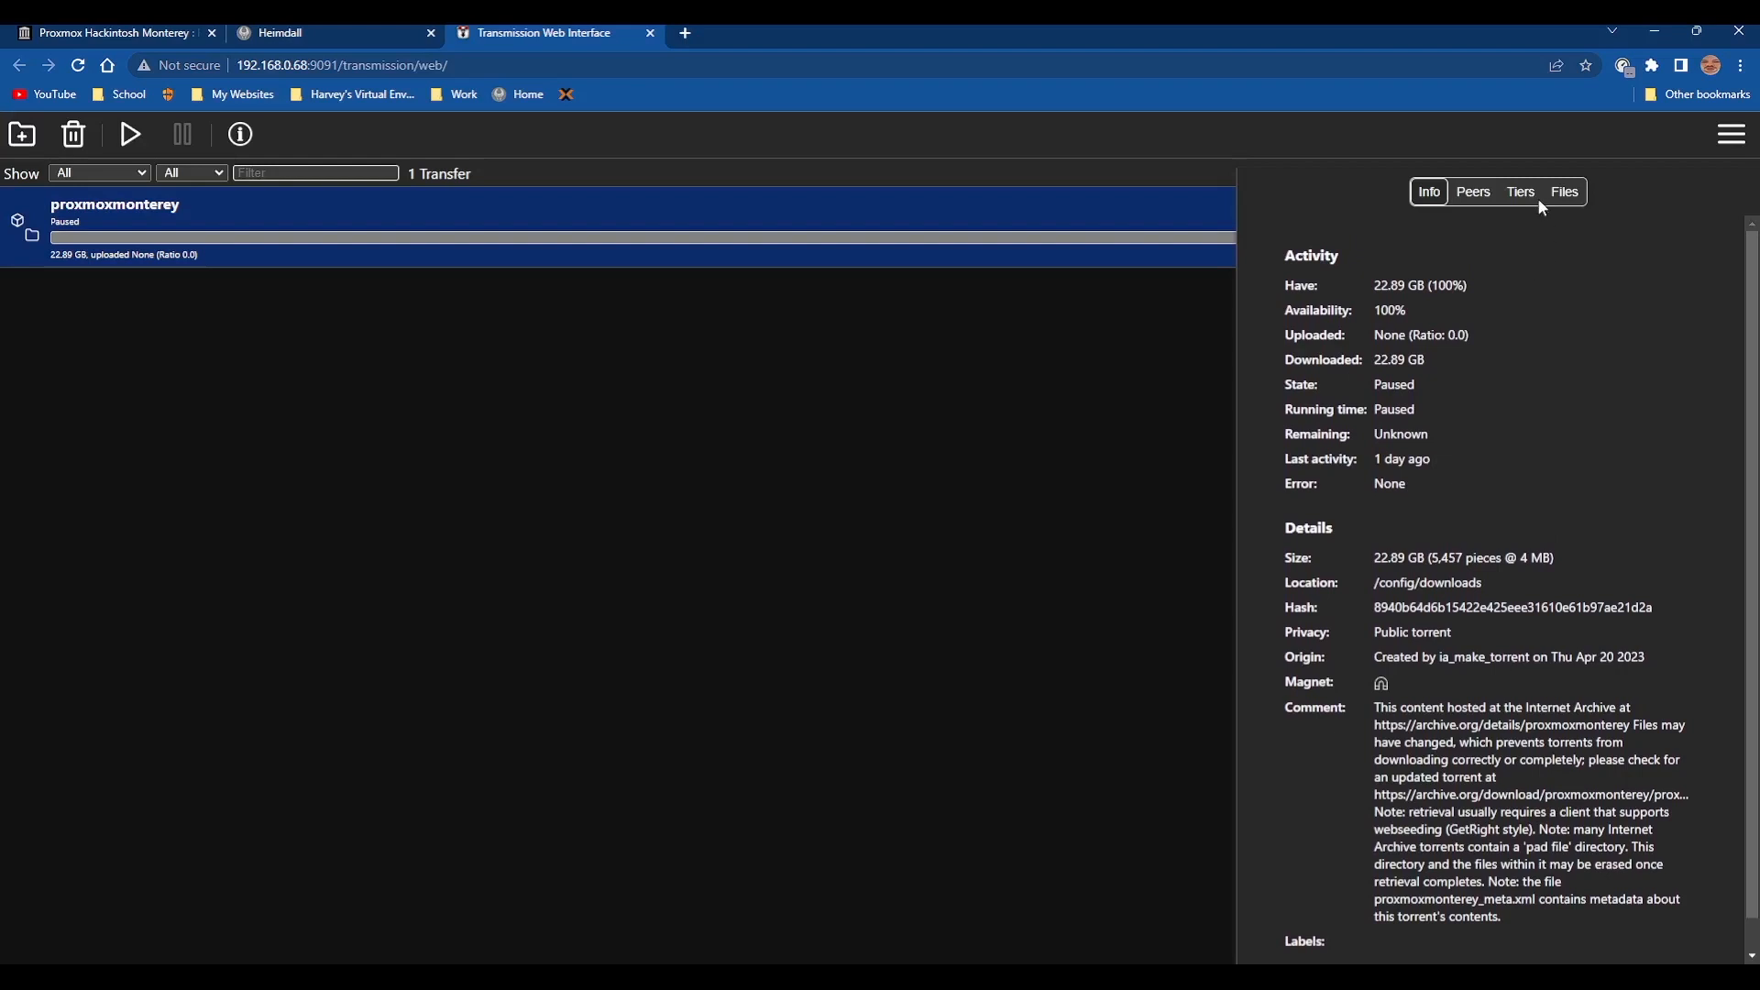
pyautogui.click(1565, 195)
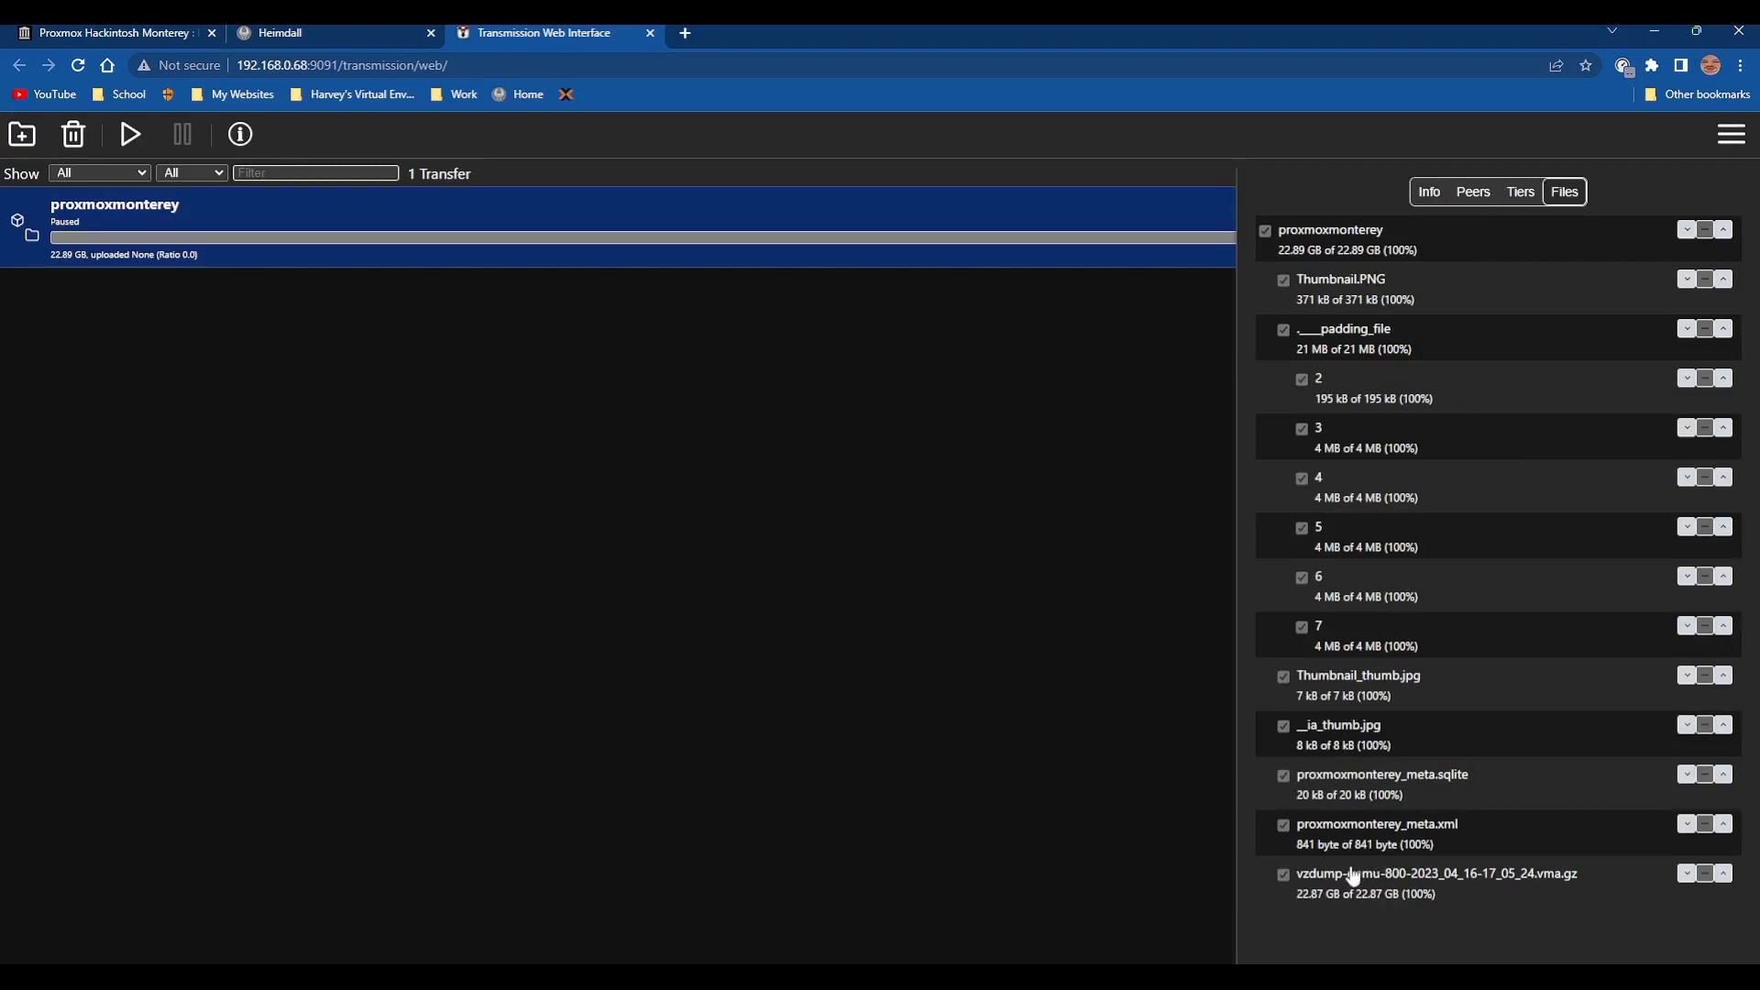
pyautogui.click(1729, 144)
pyautogui.click(907, 532)
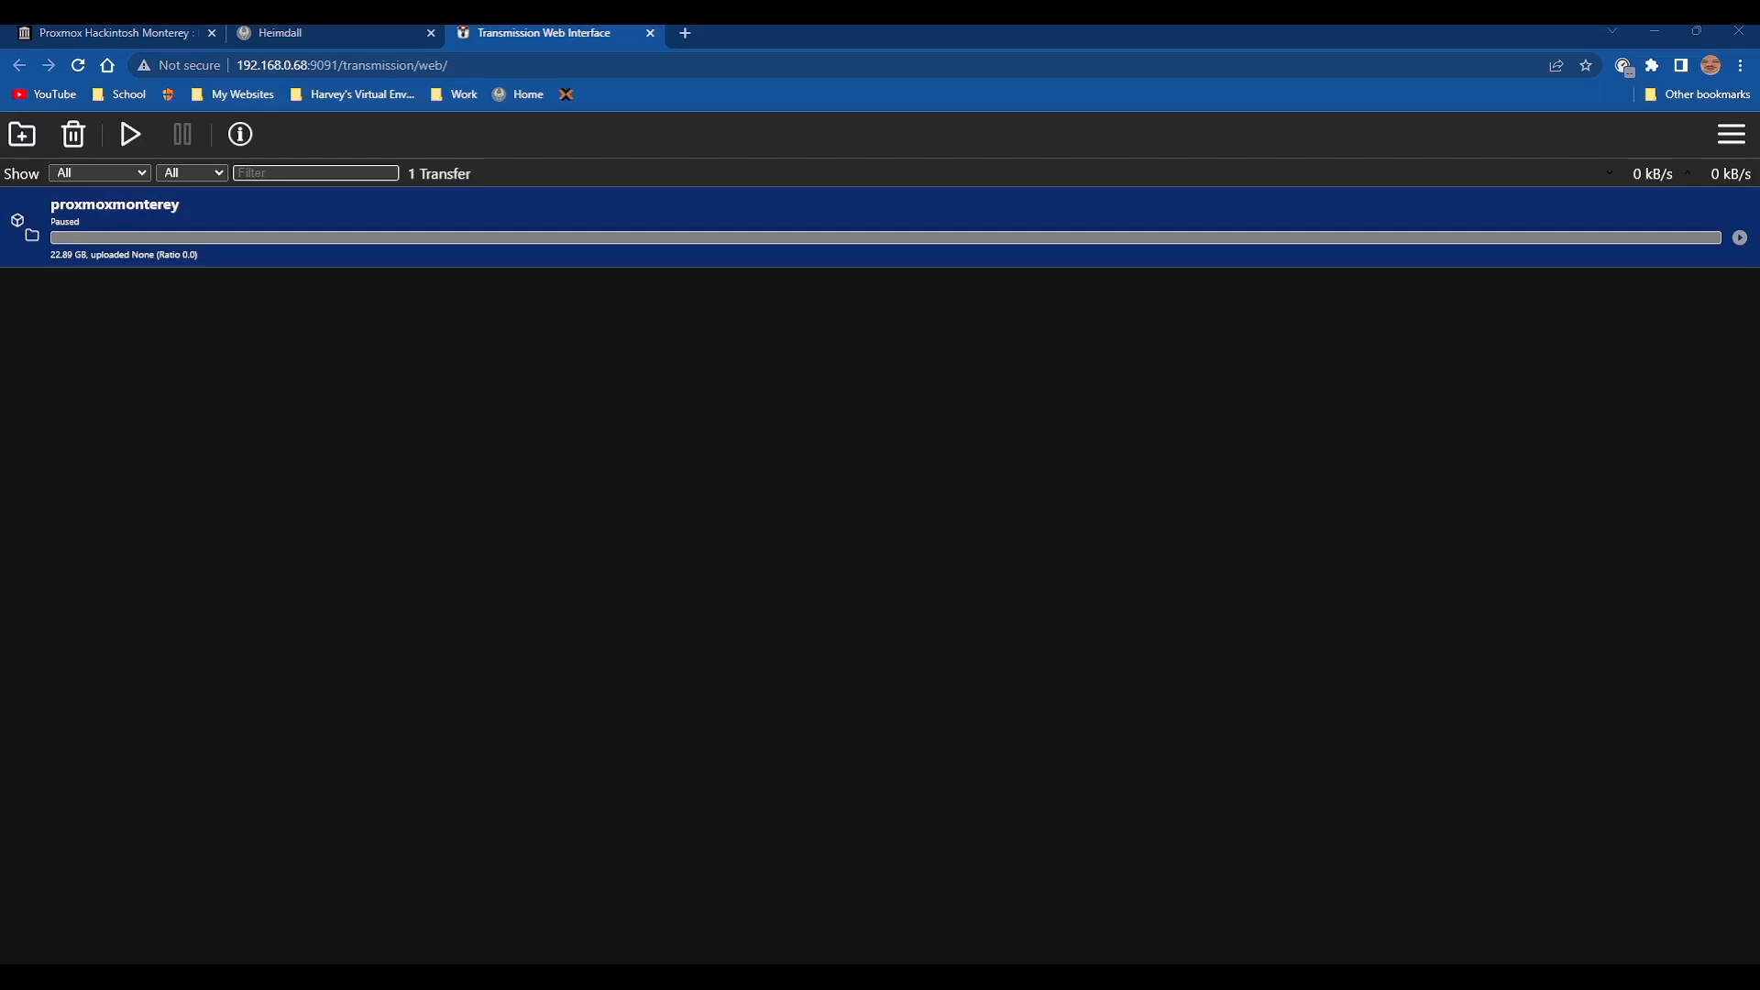
# Search the web for winscp in a new browser tab and download WinSCP from its official site
pyautogui.click(684, 33)
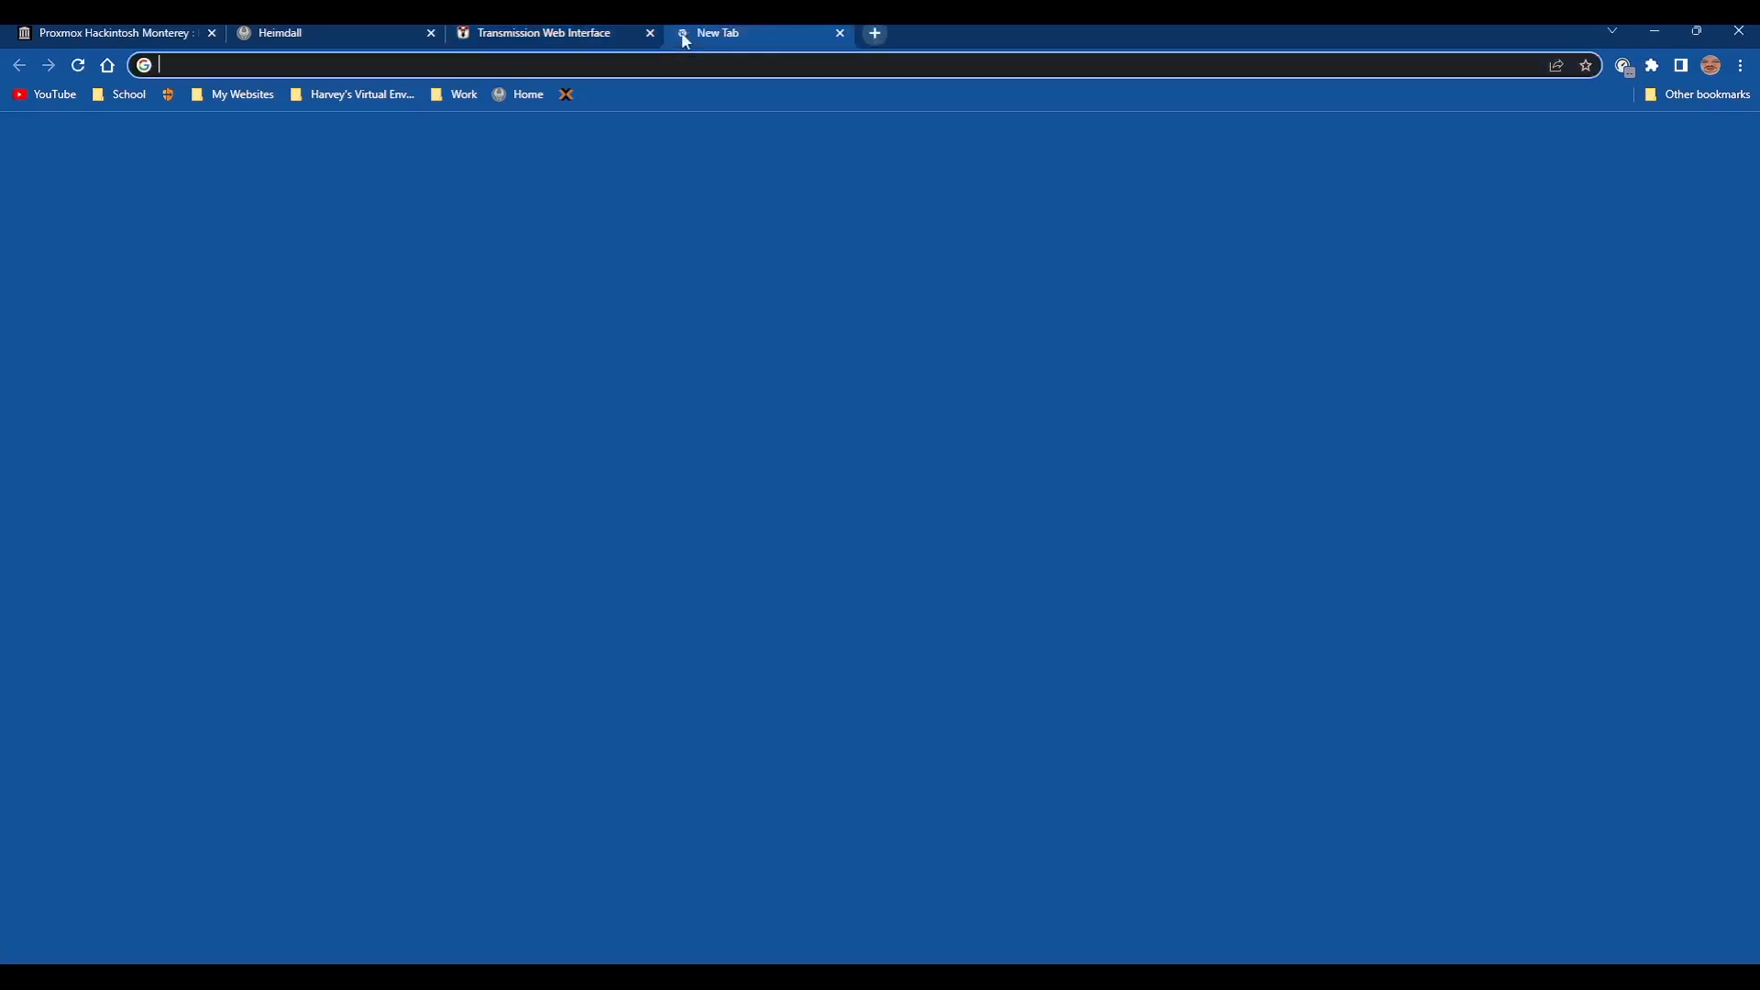
pyautogui.write('wins')
pyautogui.press('Return')
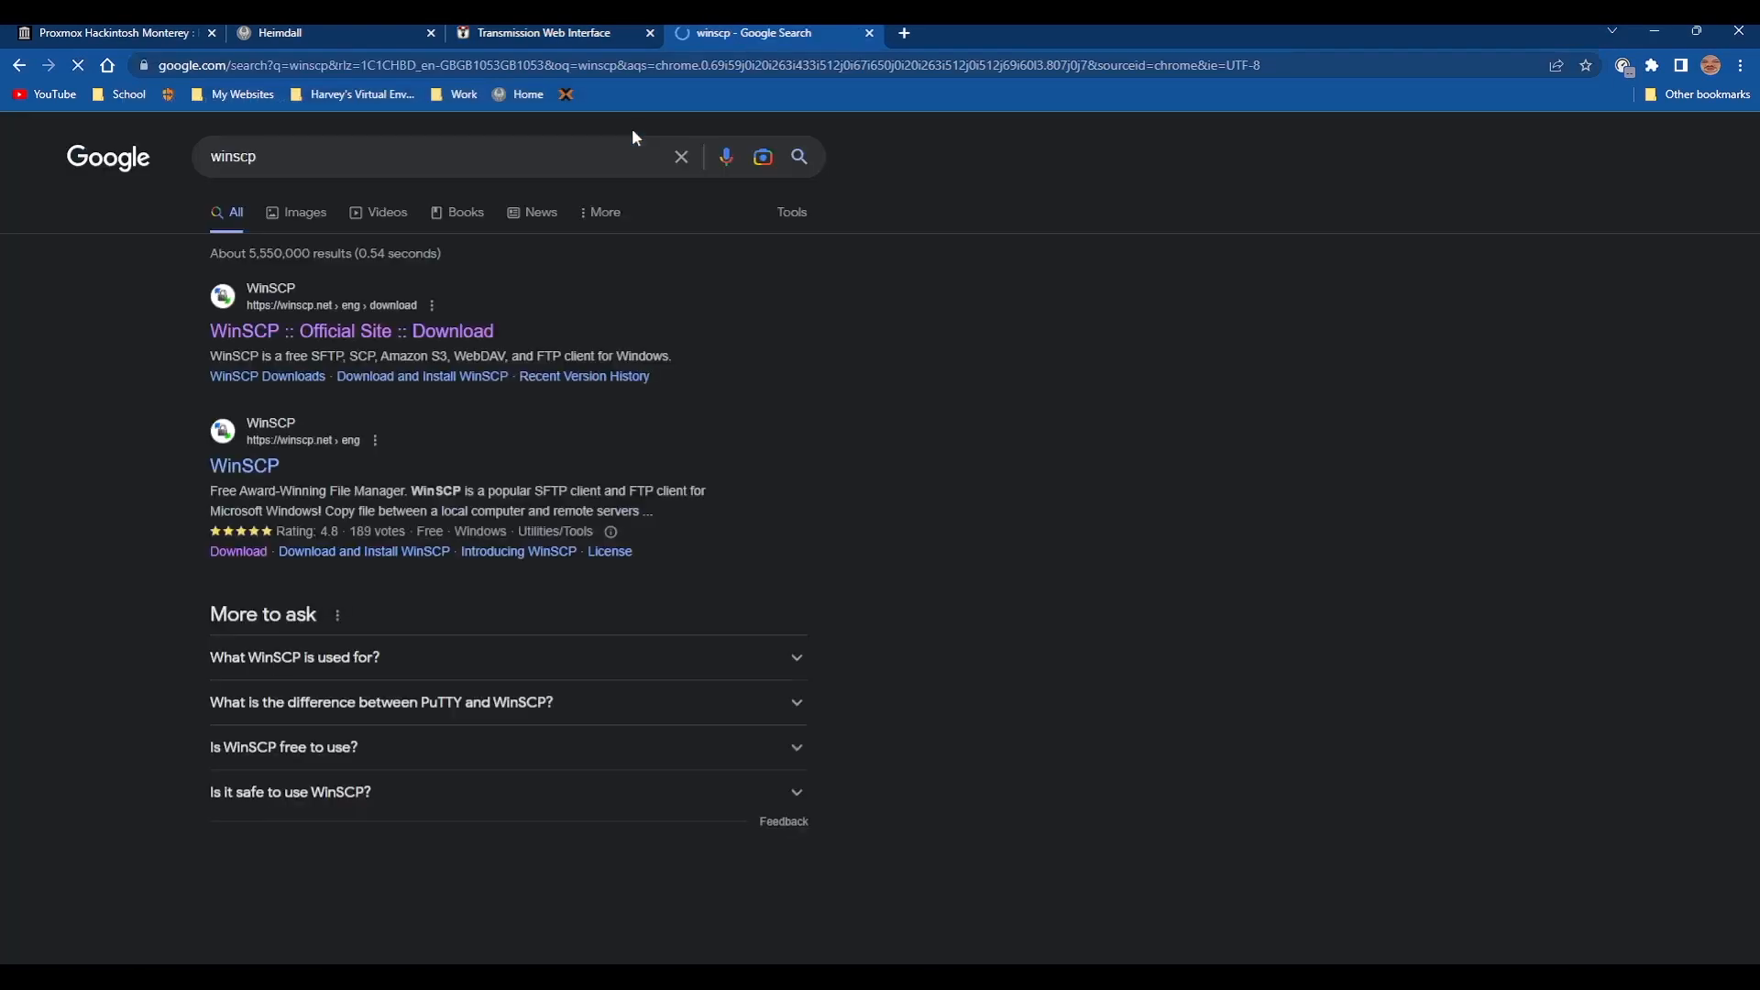
pyautogui.click(319, 330)
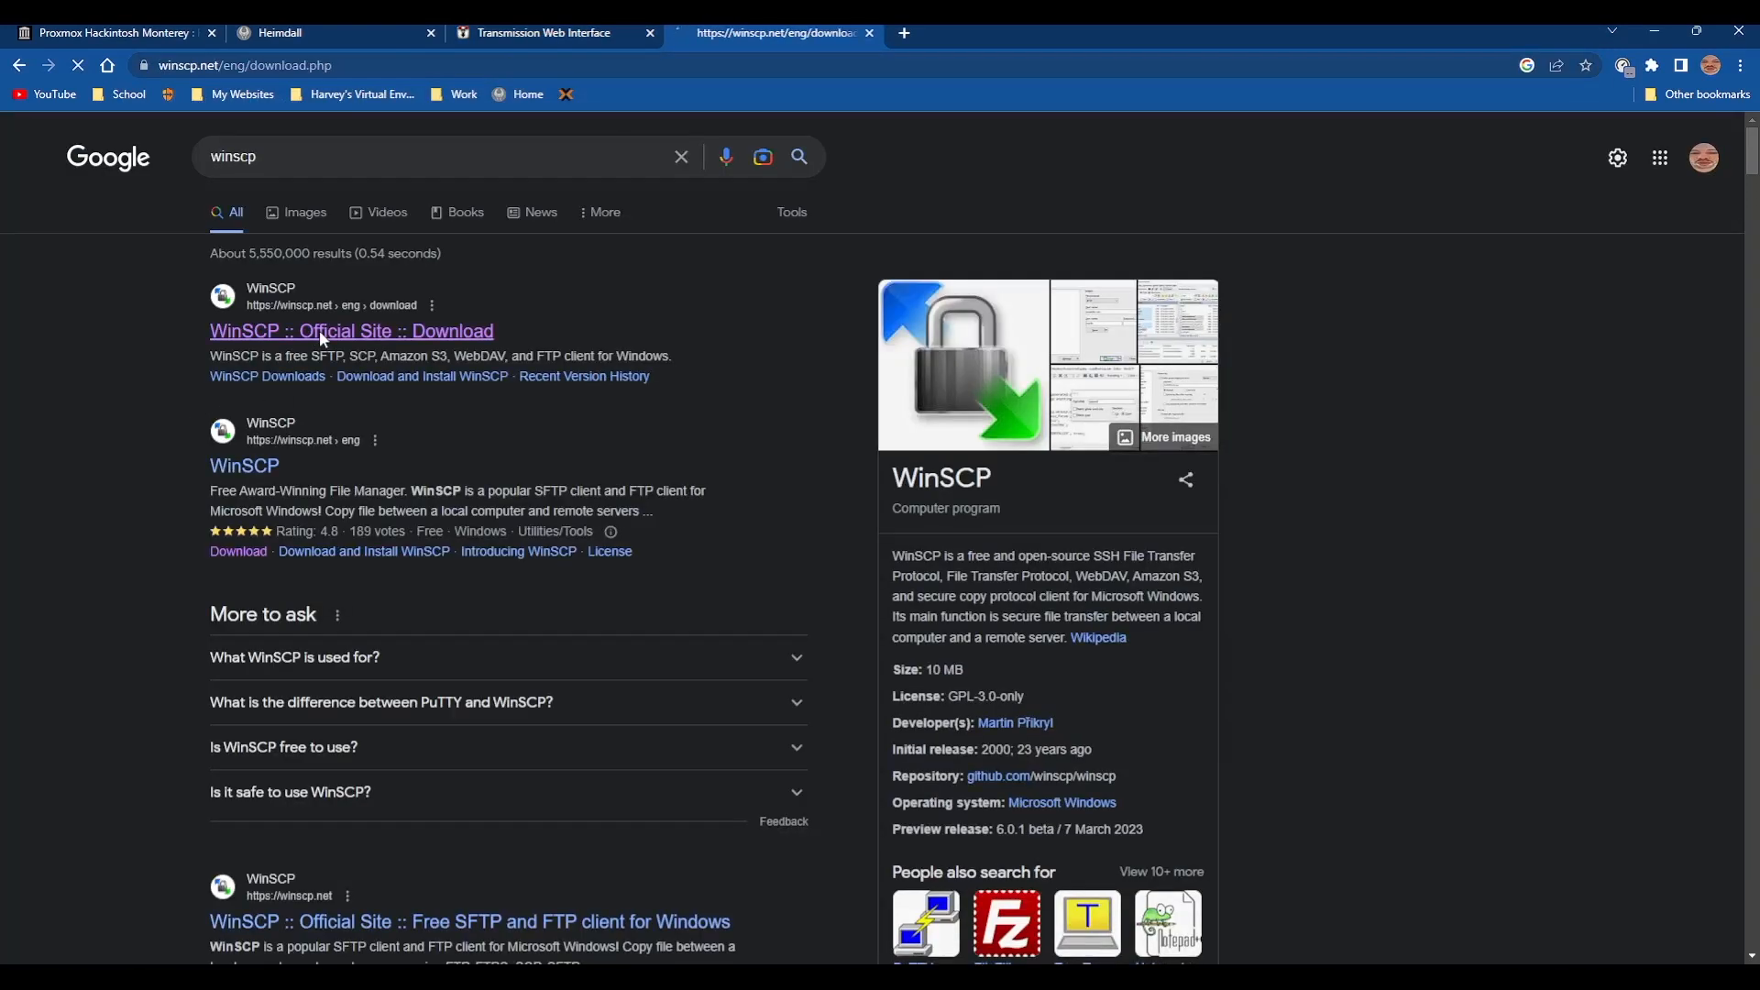
pyautogui.click(674, 567)
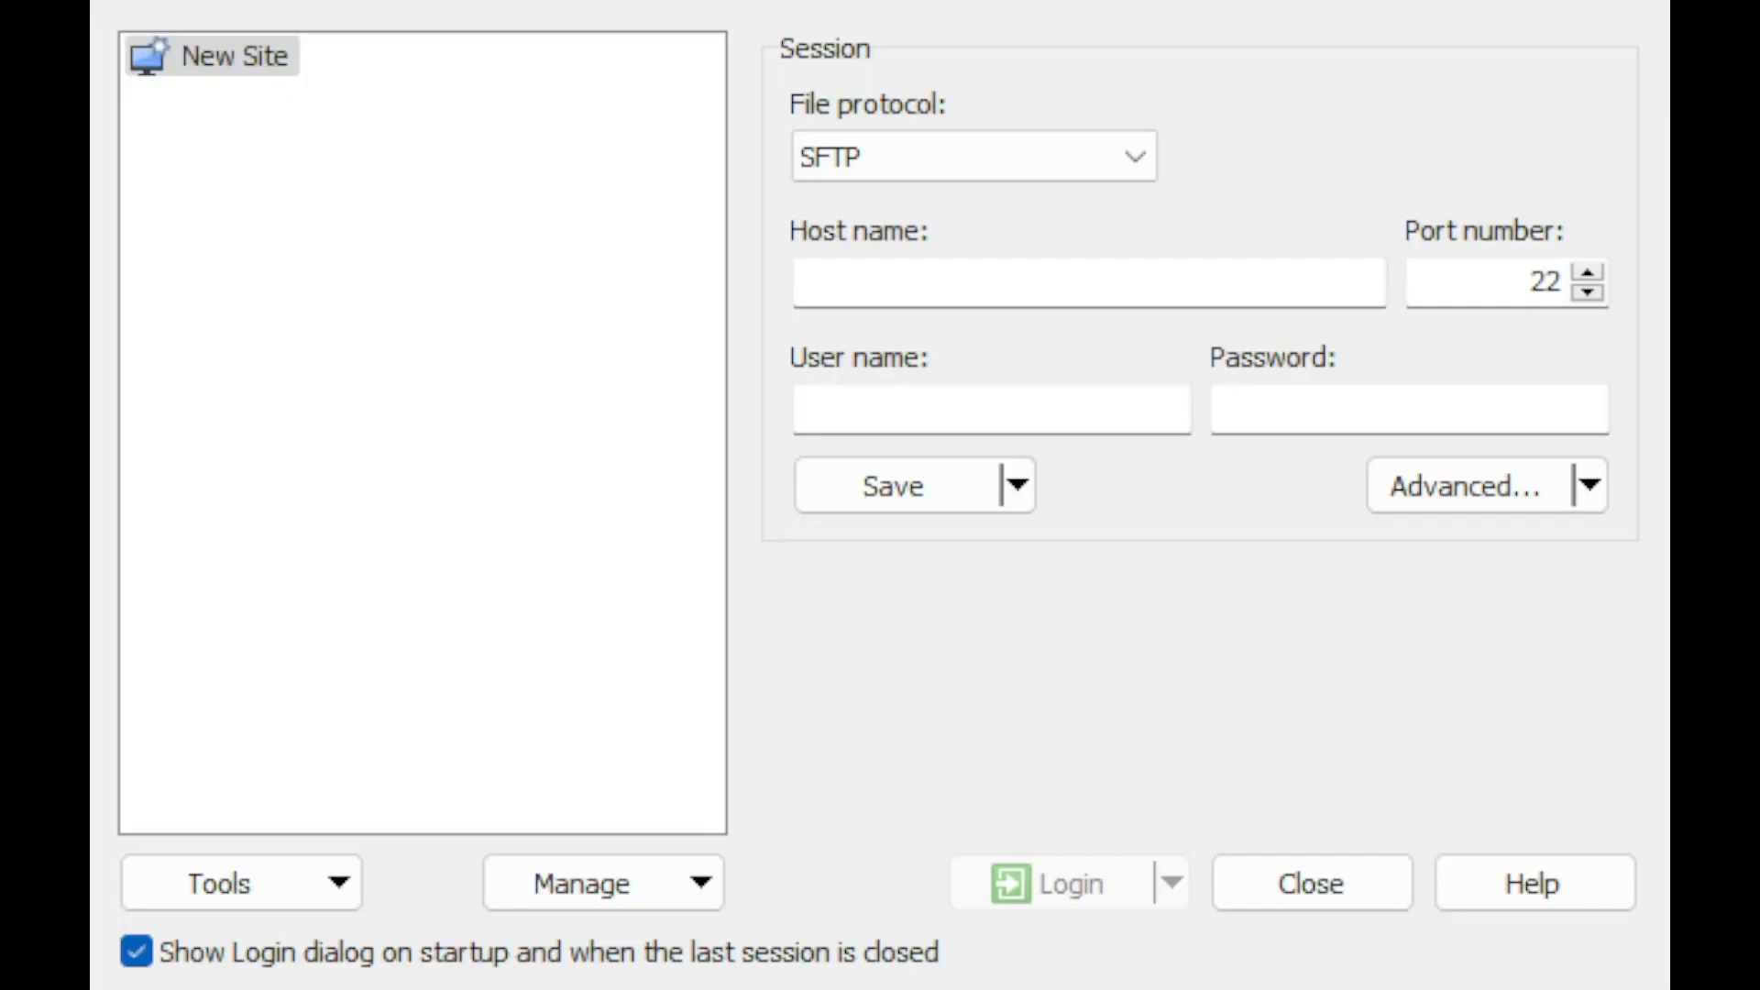
# Switch to WinSCP and log in over SFTP to host 192.168.0.240 as root, entering the account password
pyautogui.click(884, 280)
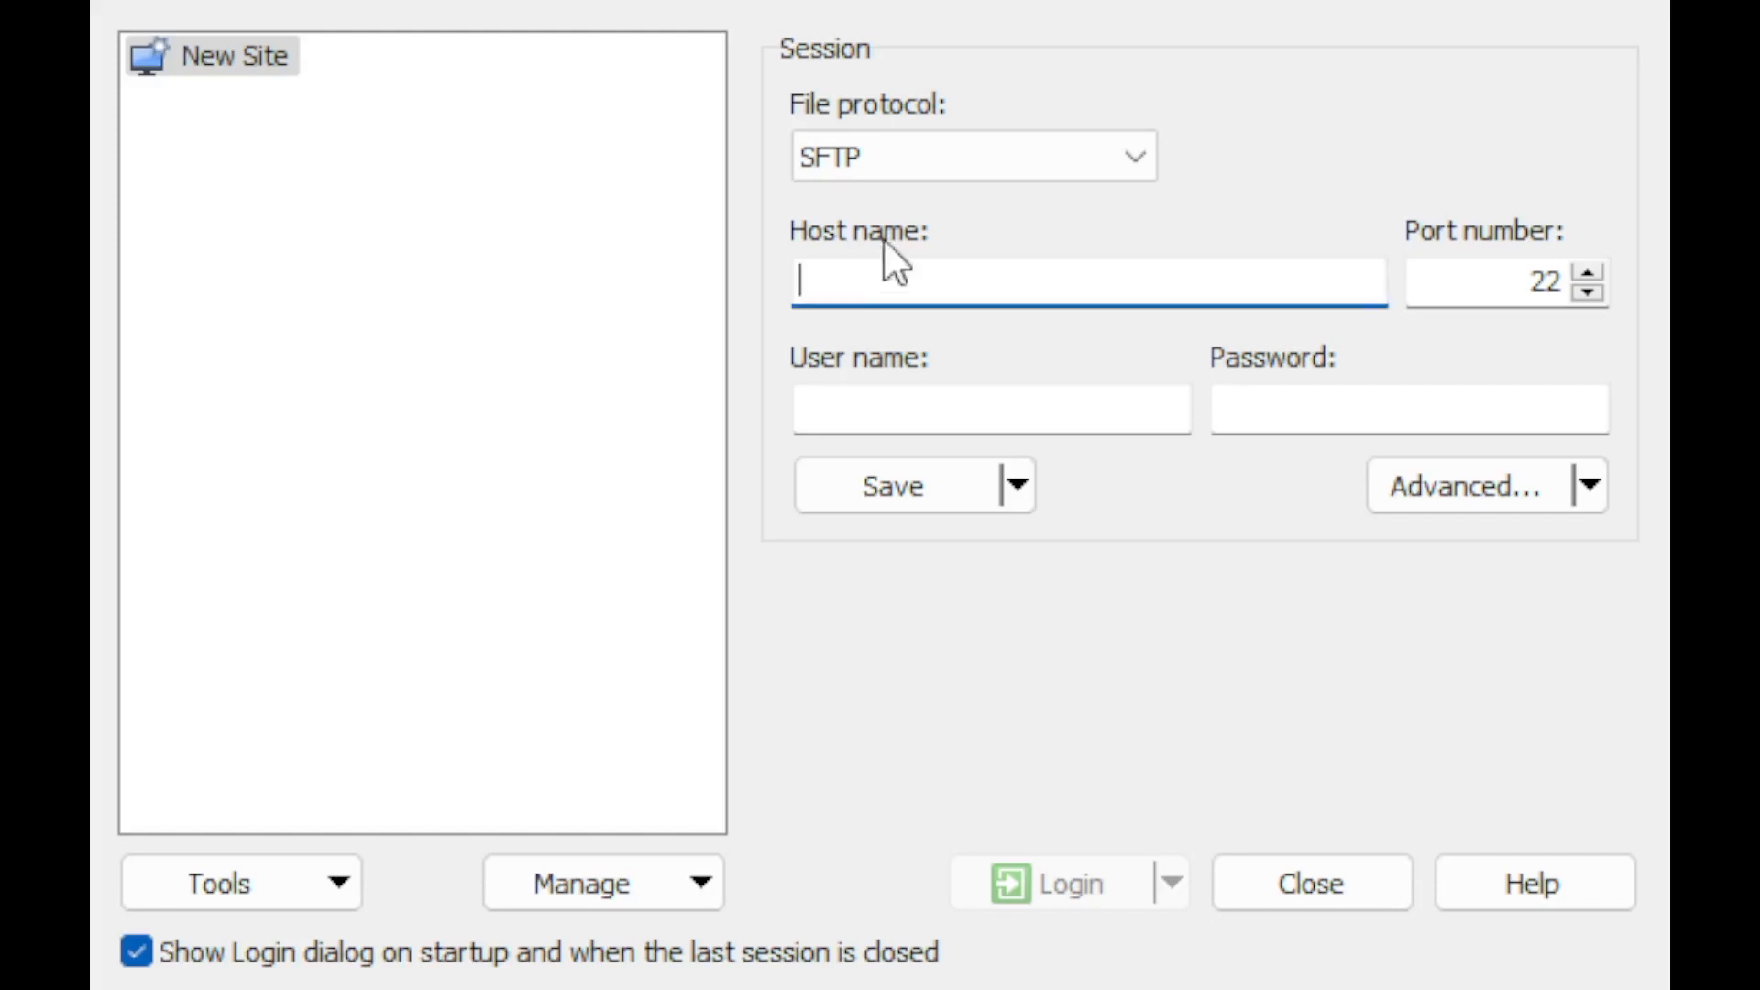
pyautogui.write('192.1')
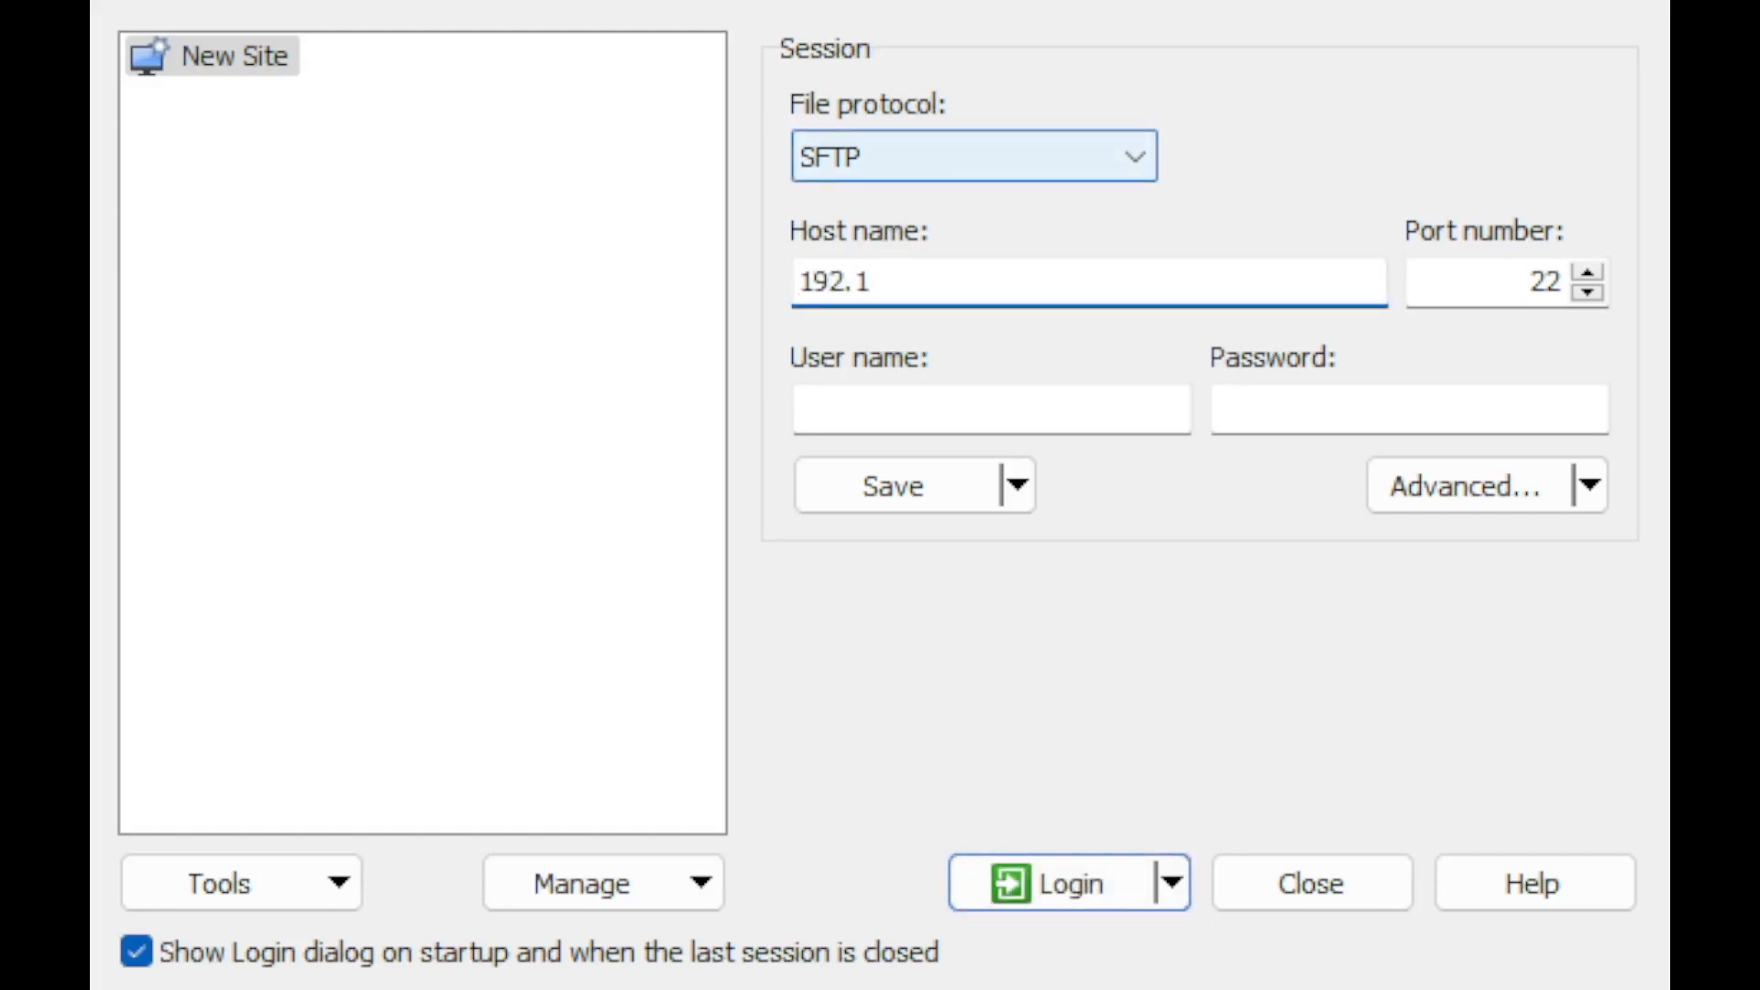
pyautogui.write('68.0.240')
pyautogui.press('Tab')
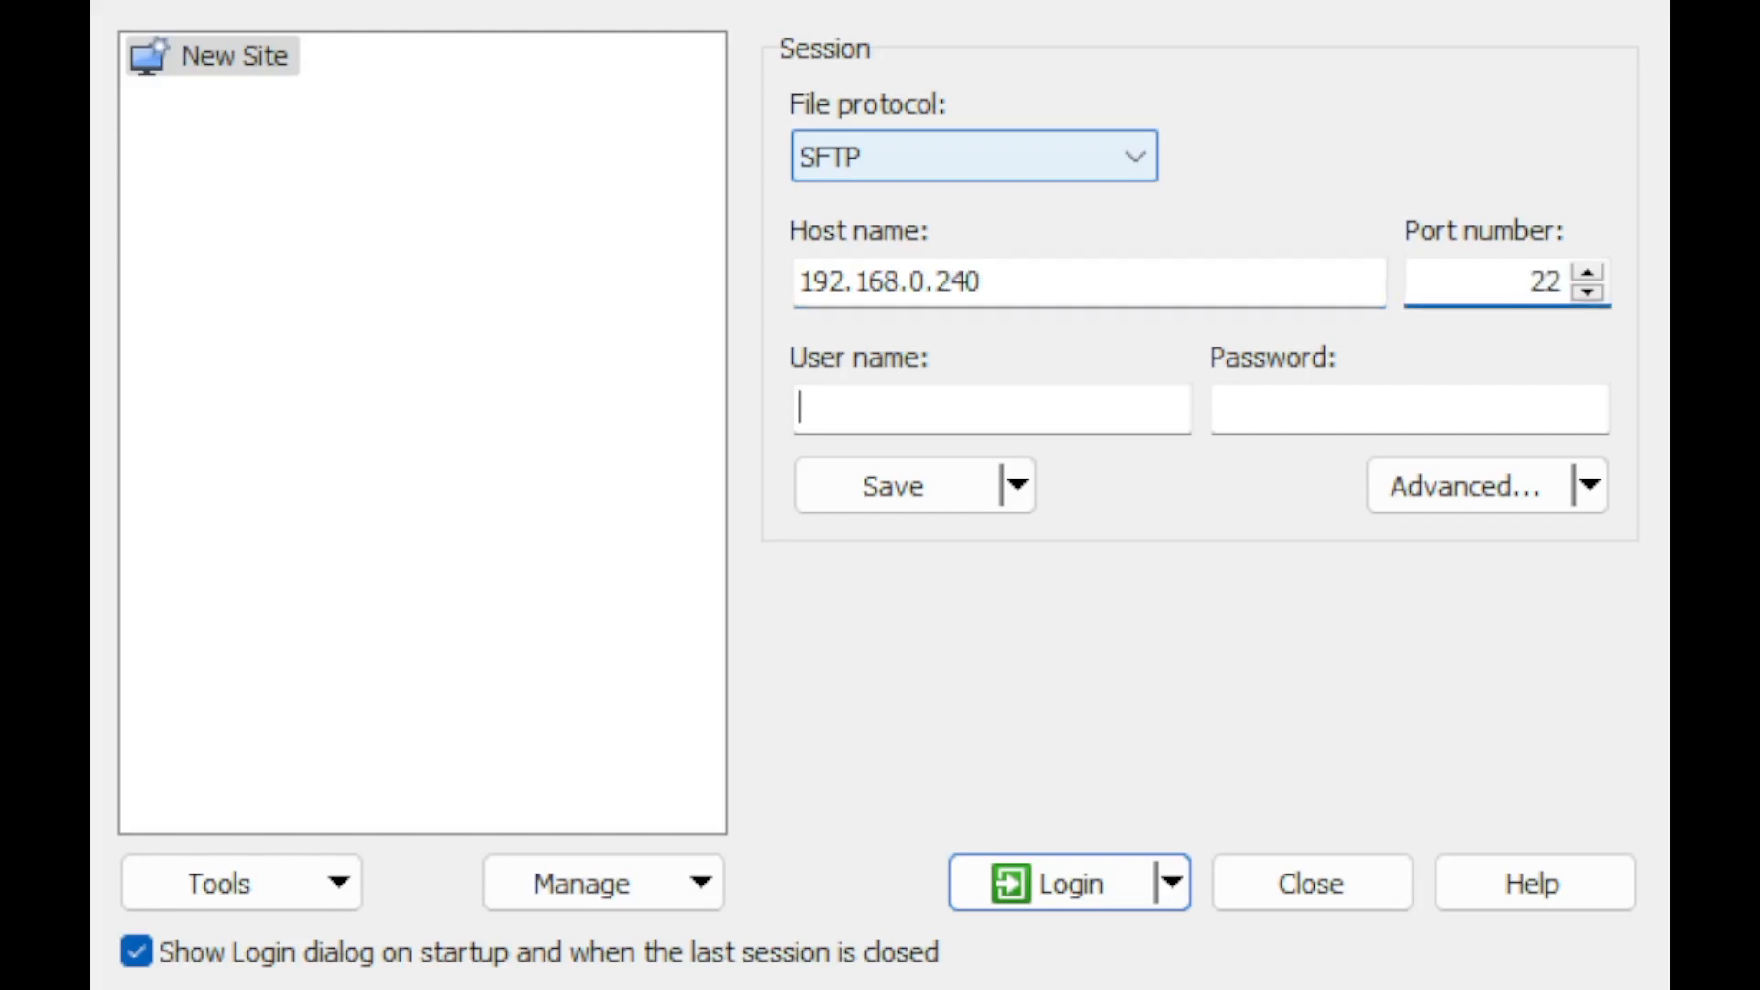
pyautogui.press('Tab')
pyautogui.write('root')
pyautogui.press('Tab')
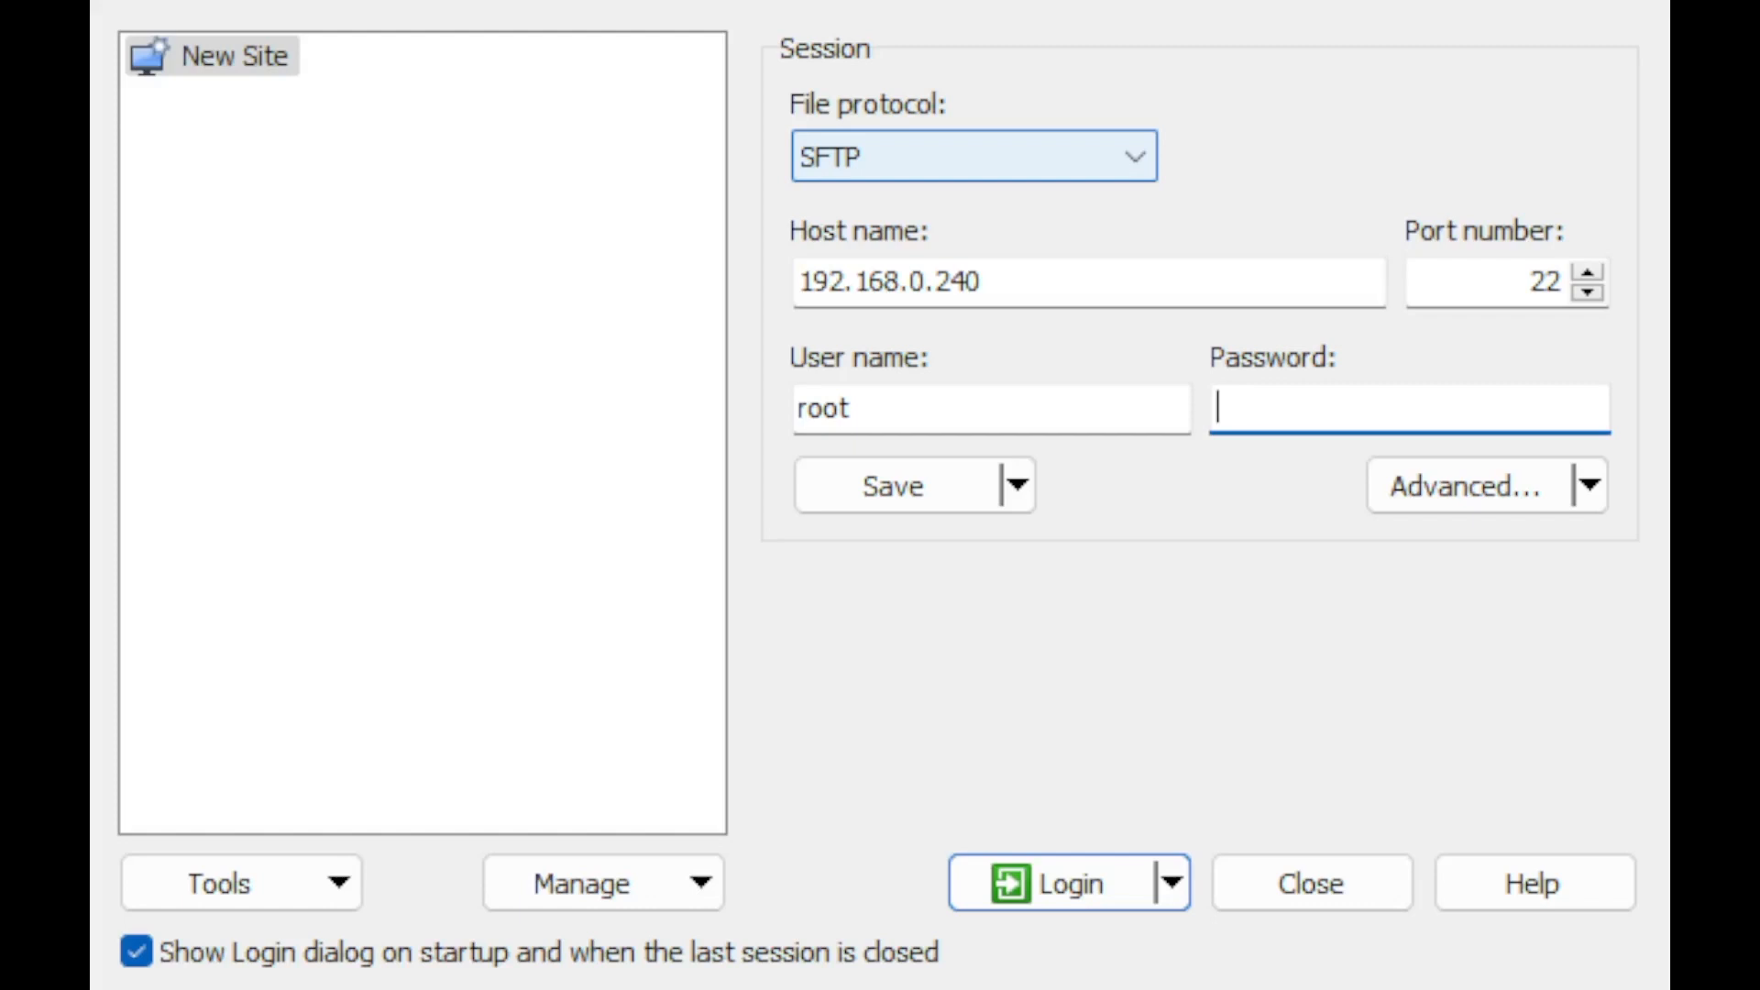
pyautogui.write('•••••••••••••')
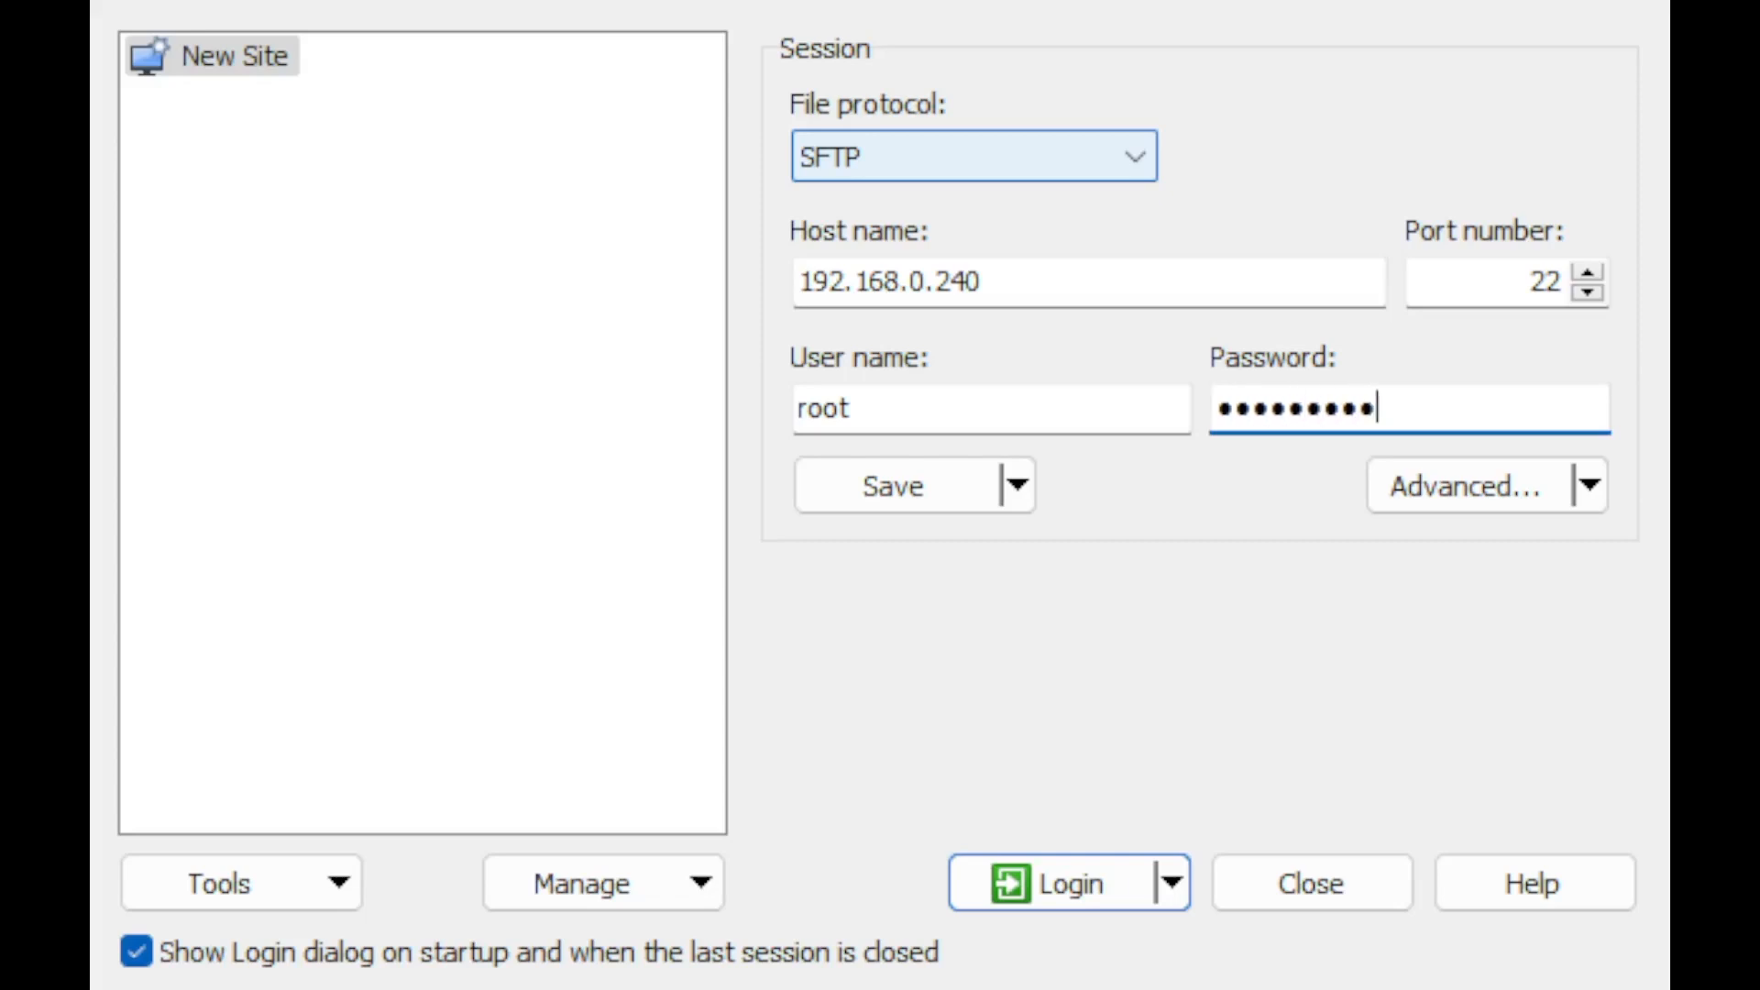
pyautogui.write('••••••••••')
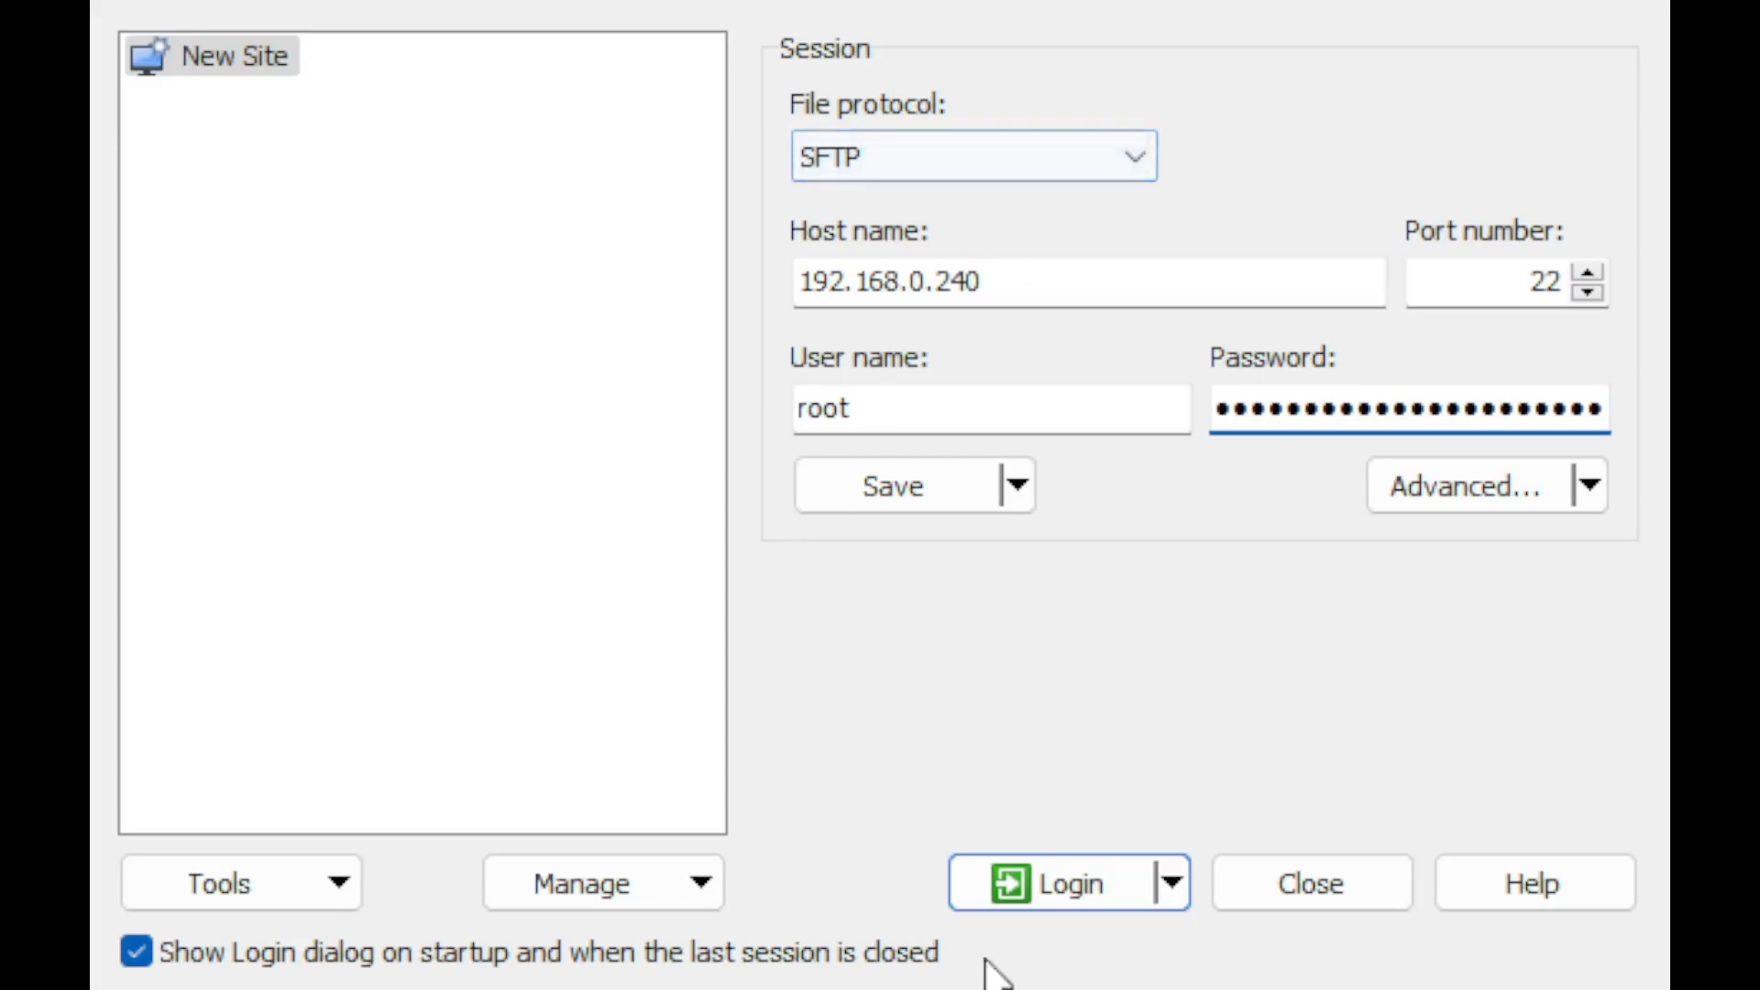
pyautogui.click(1088, 885)
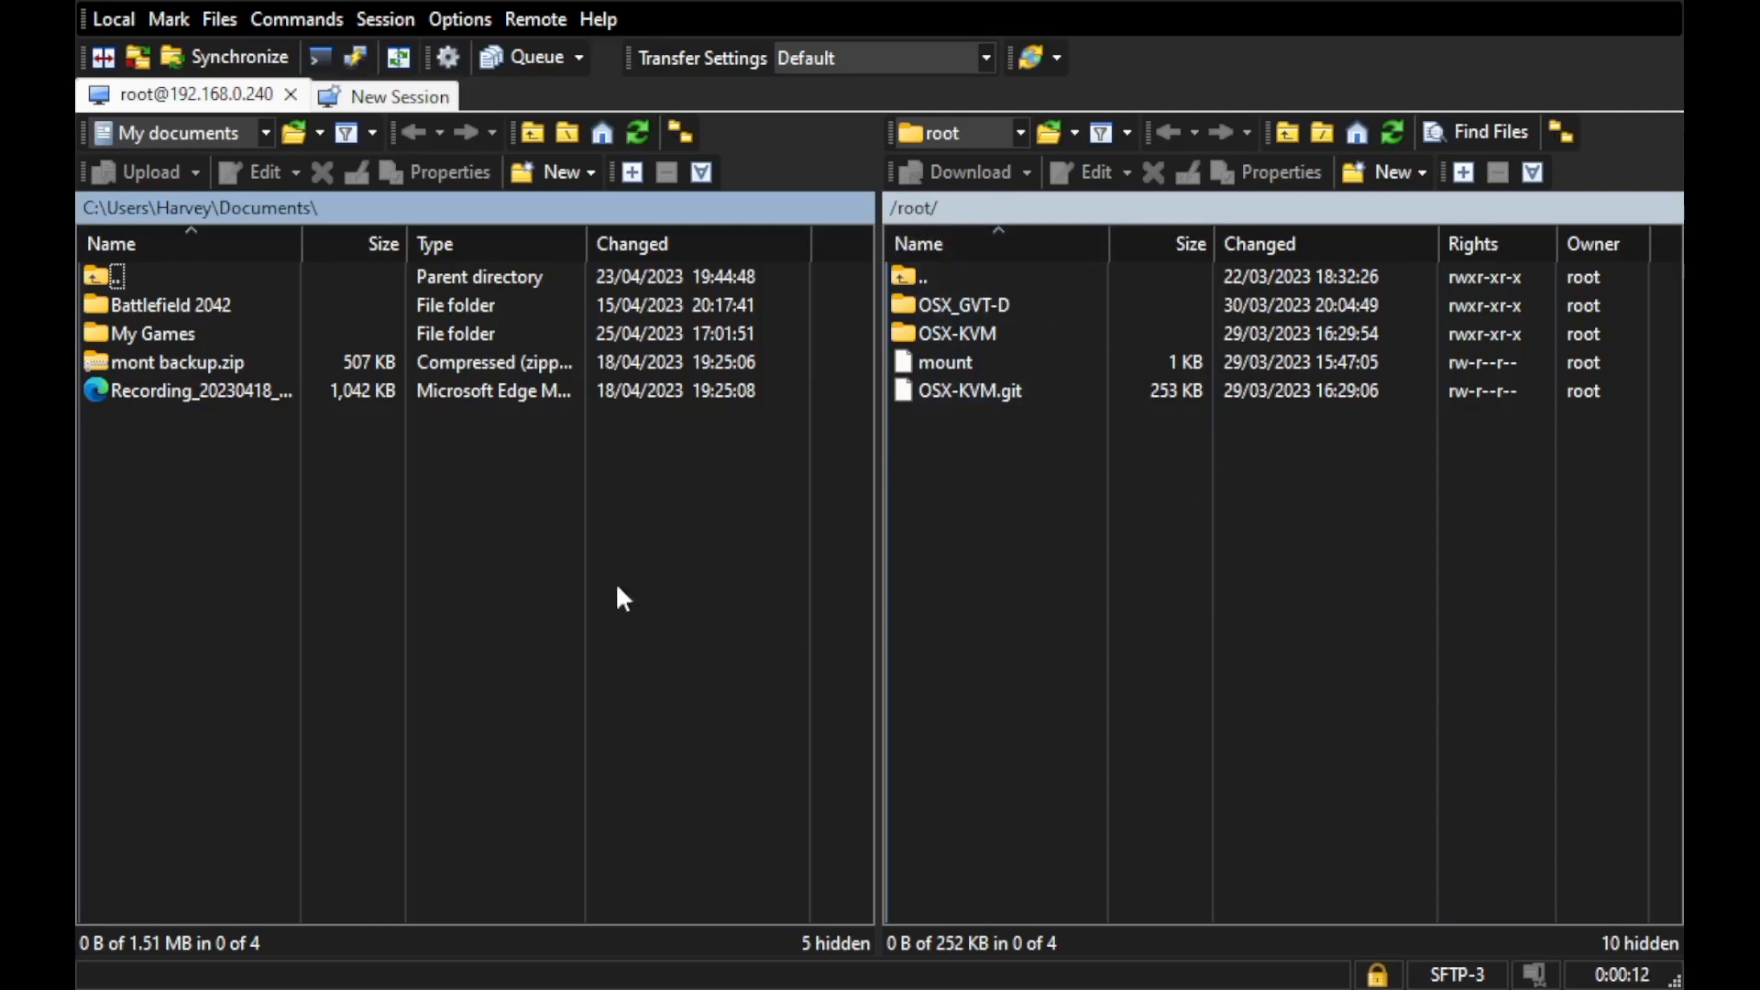
# Go up to the server's root directory and open the remote folder /var/lib/vz/dump
pyautogui.doubleClick(1021, 274)
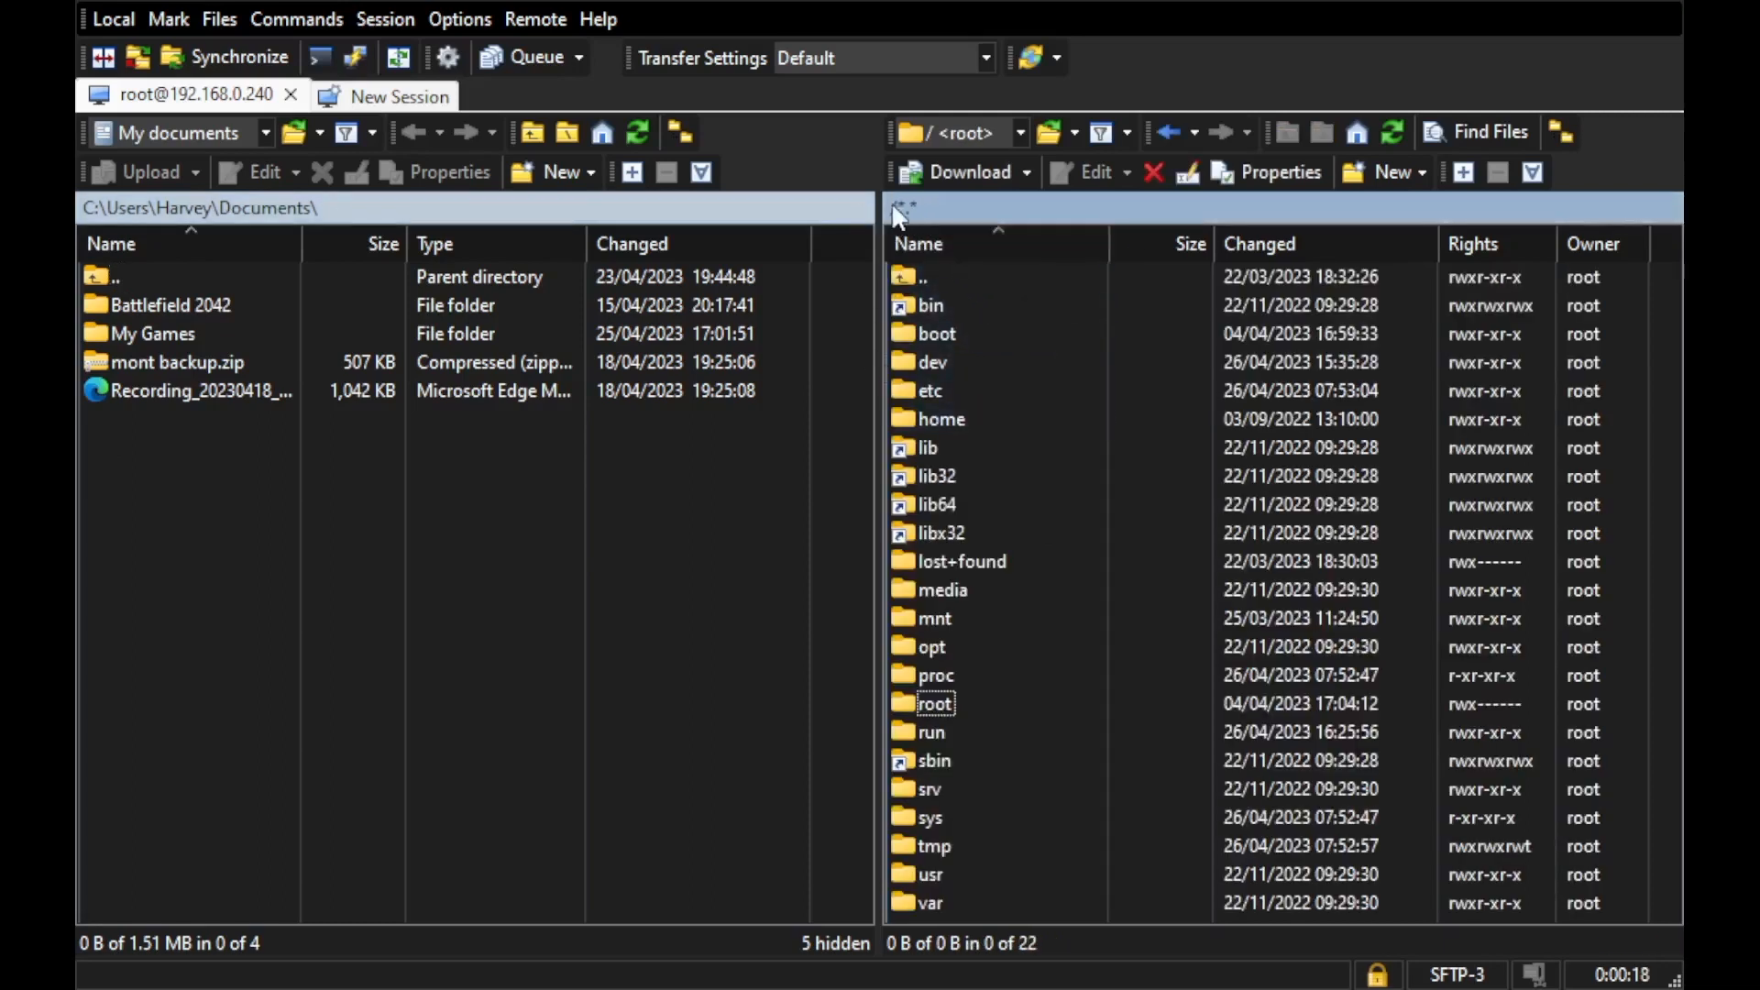
pyautogui.click(932, 213)
pyautogui.click(1572, 486)
pyautogui.doubleClick(954, 895)
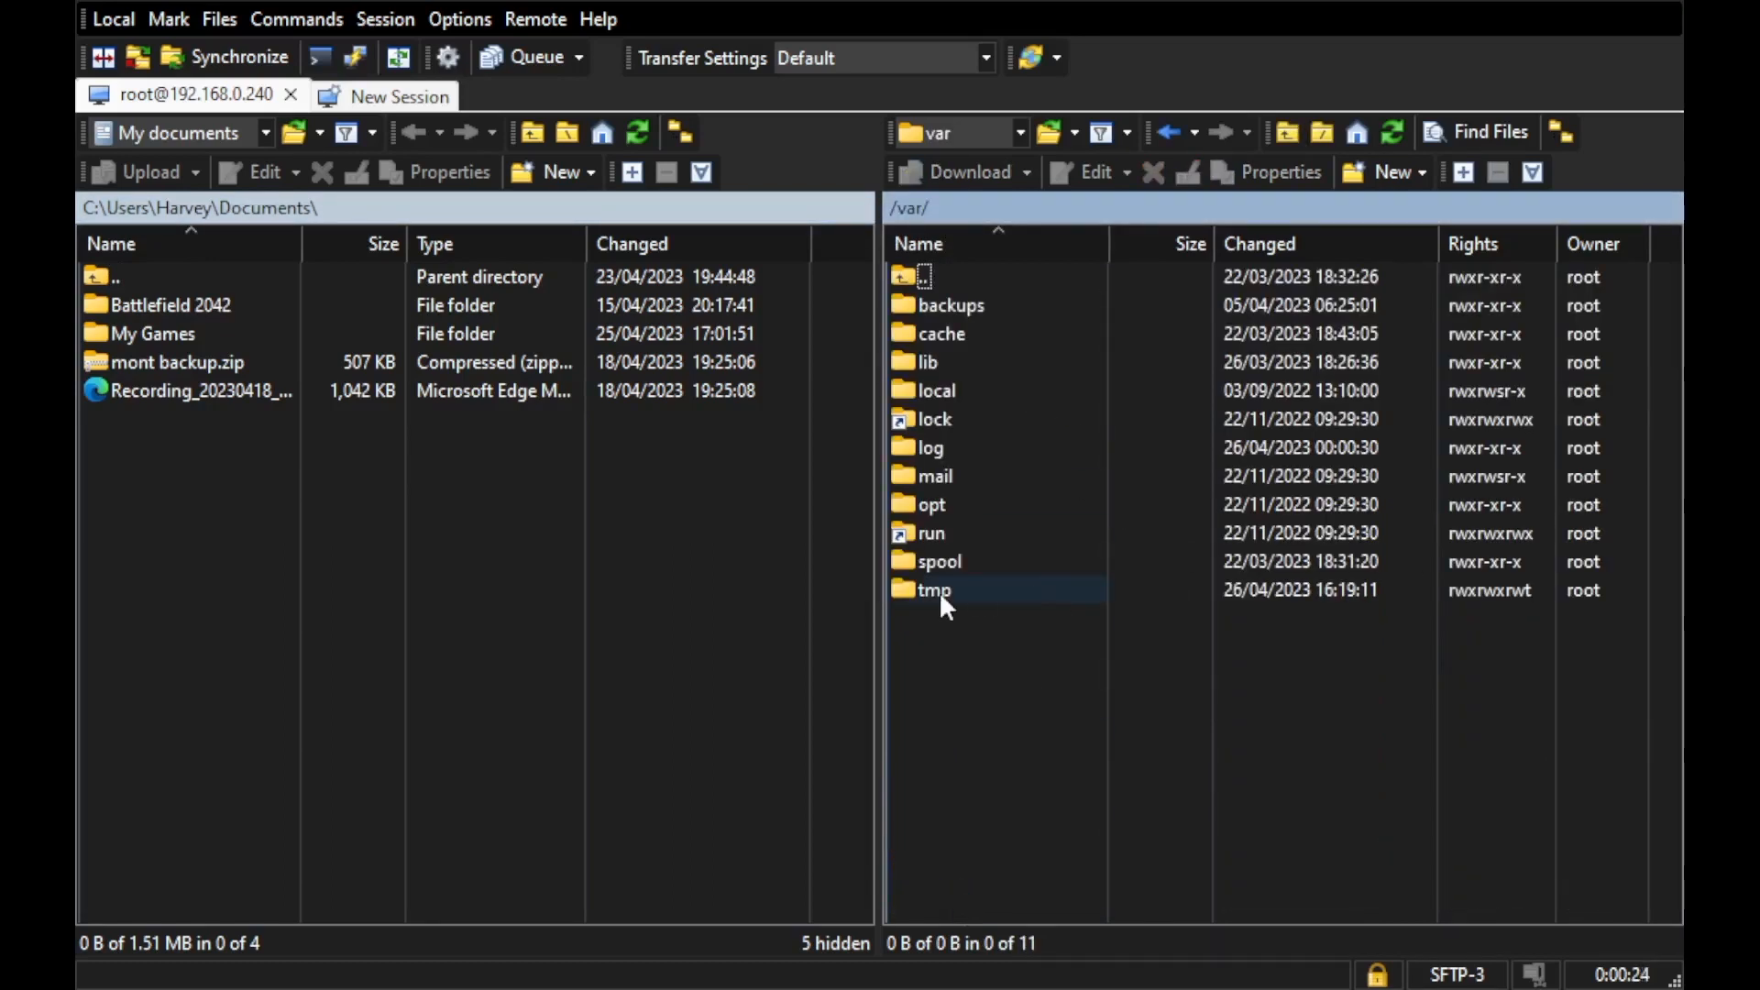
pyautogui.doubleClick(950, 361)
pyautogui.scroll(-6, 1010, 626)
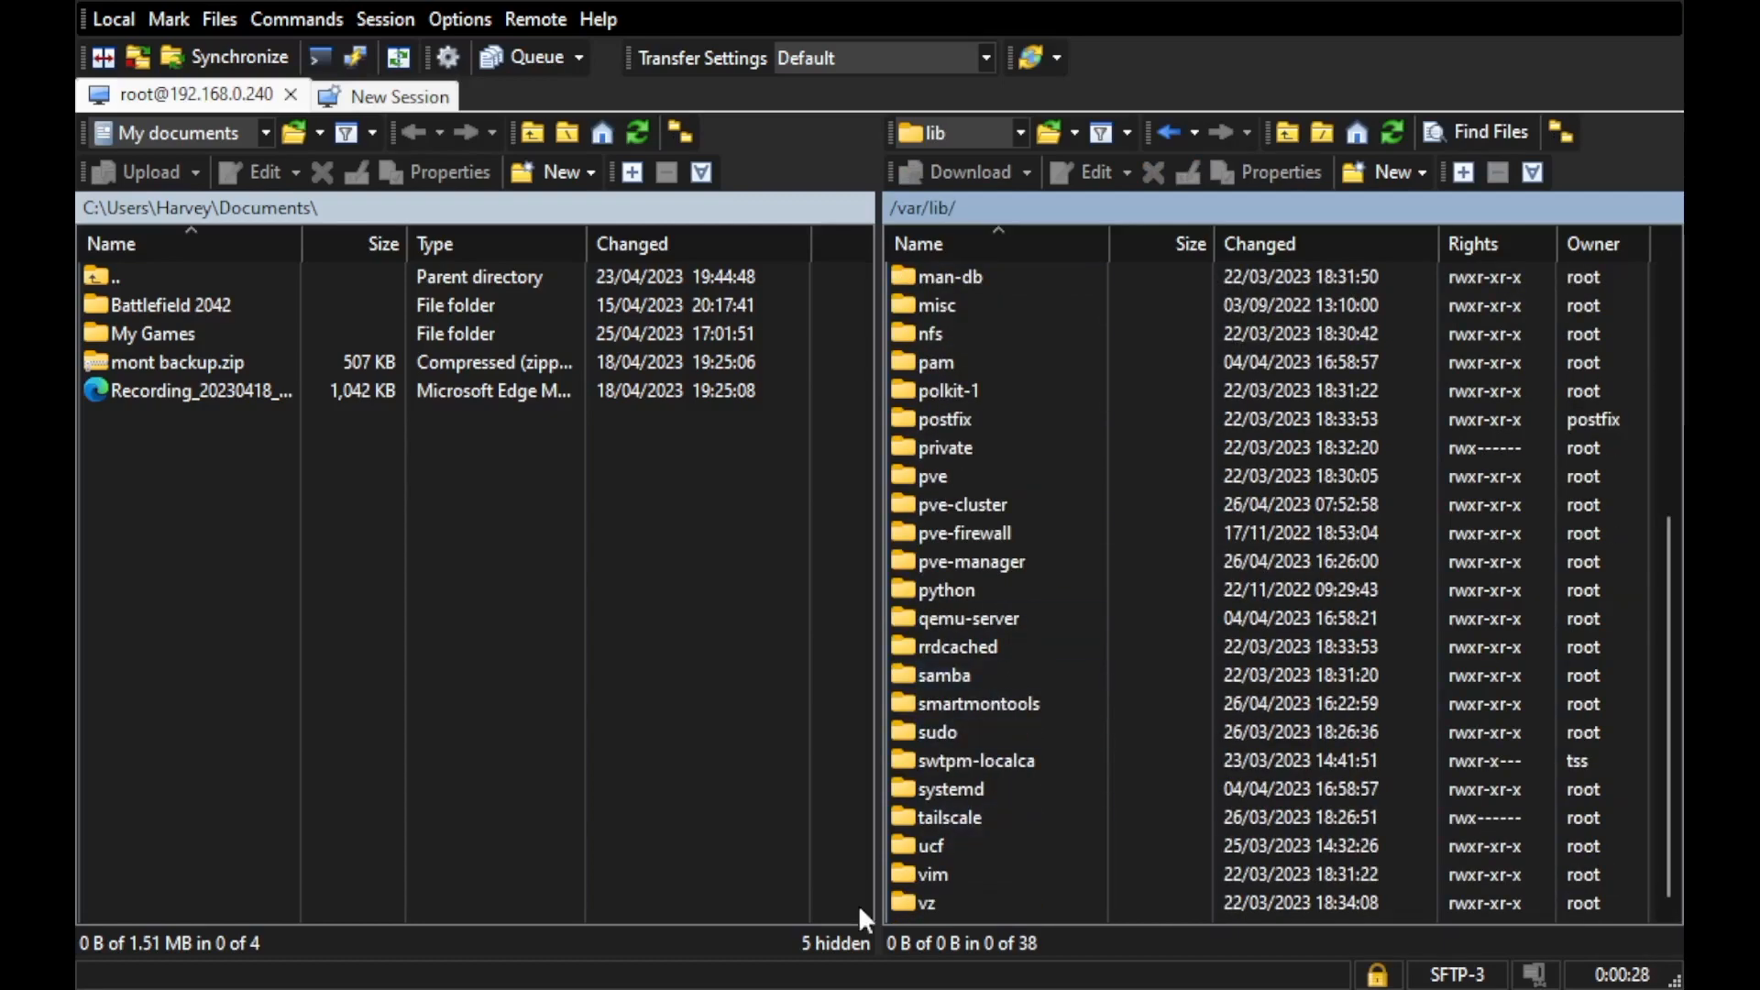
pyautogui.doubleClick(945, 896)
pyautogui.doubleClick(976, 310)
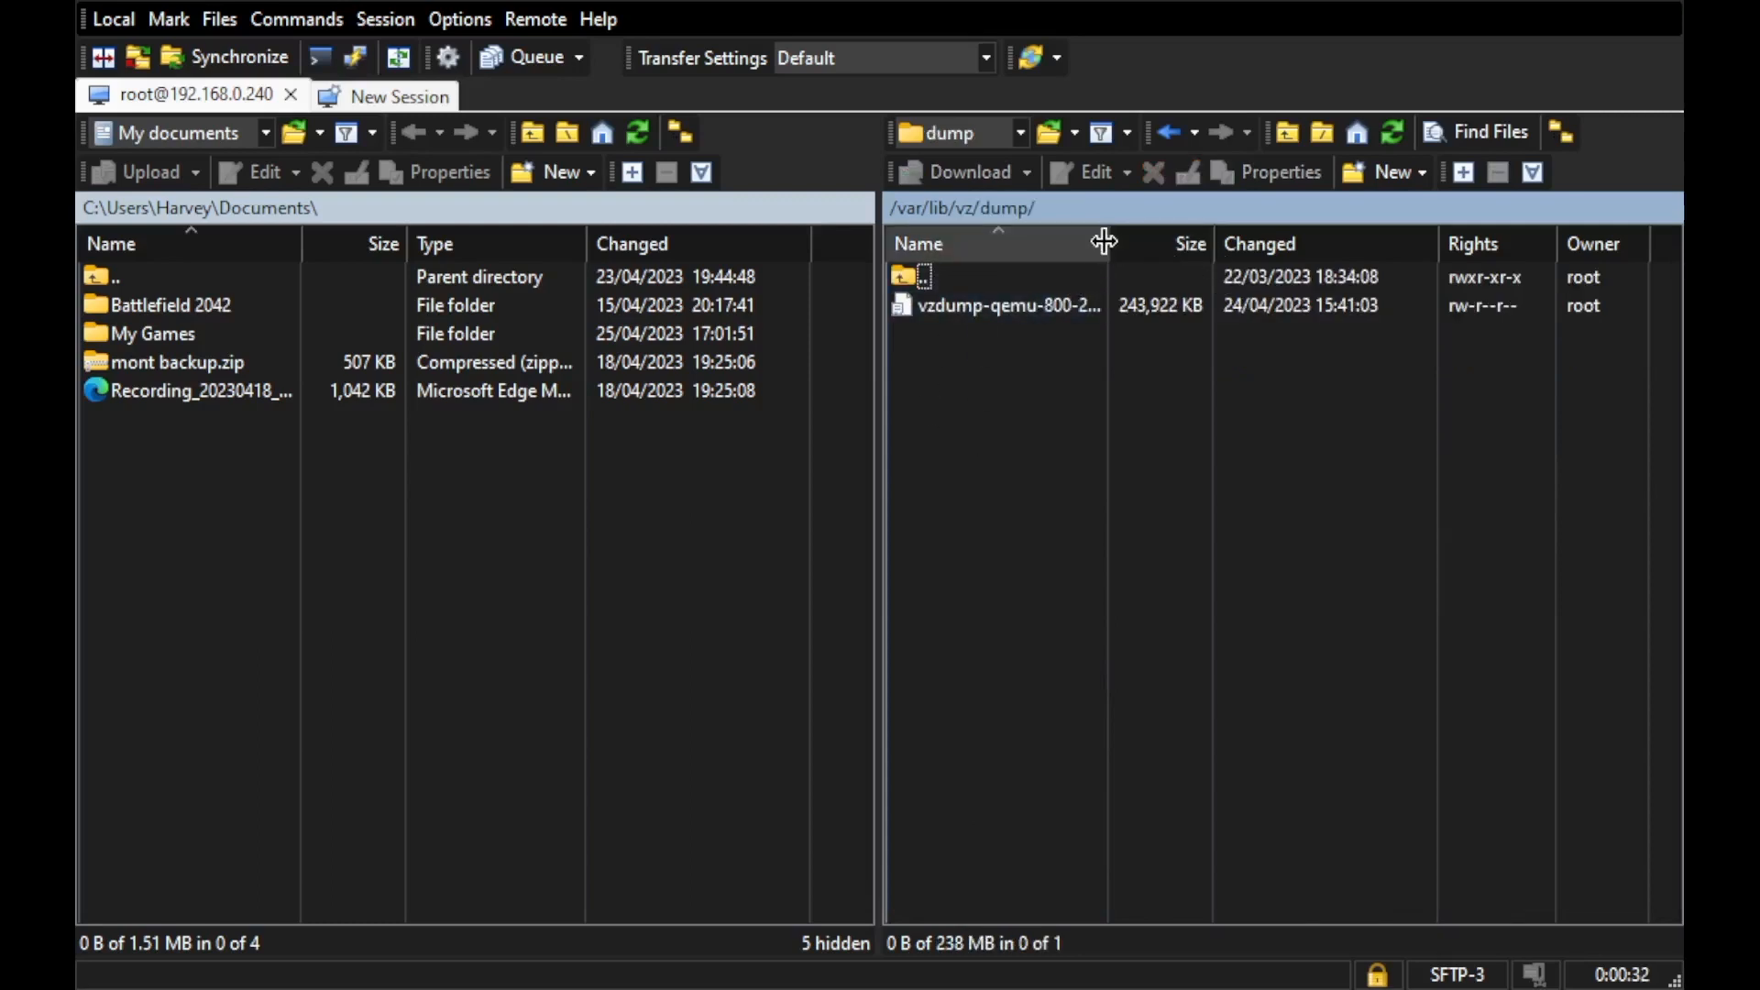
# Widen the remote name column and delete the existing vzdump-qemu-800-2023_04_16-17_05_24 backup from the dump folder
pyautogui.moveTo(1109, 243); pyautogui.dragTo(1274, 245)
pyautogui.click(1076, 307)
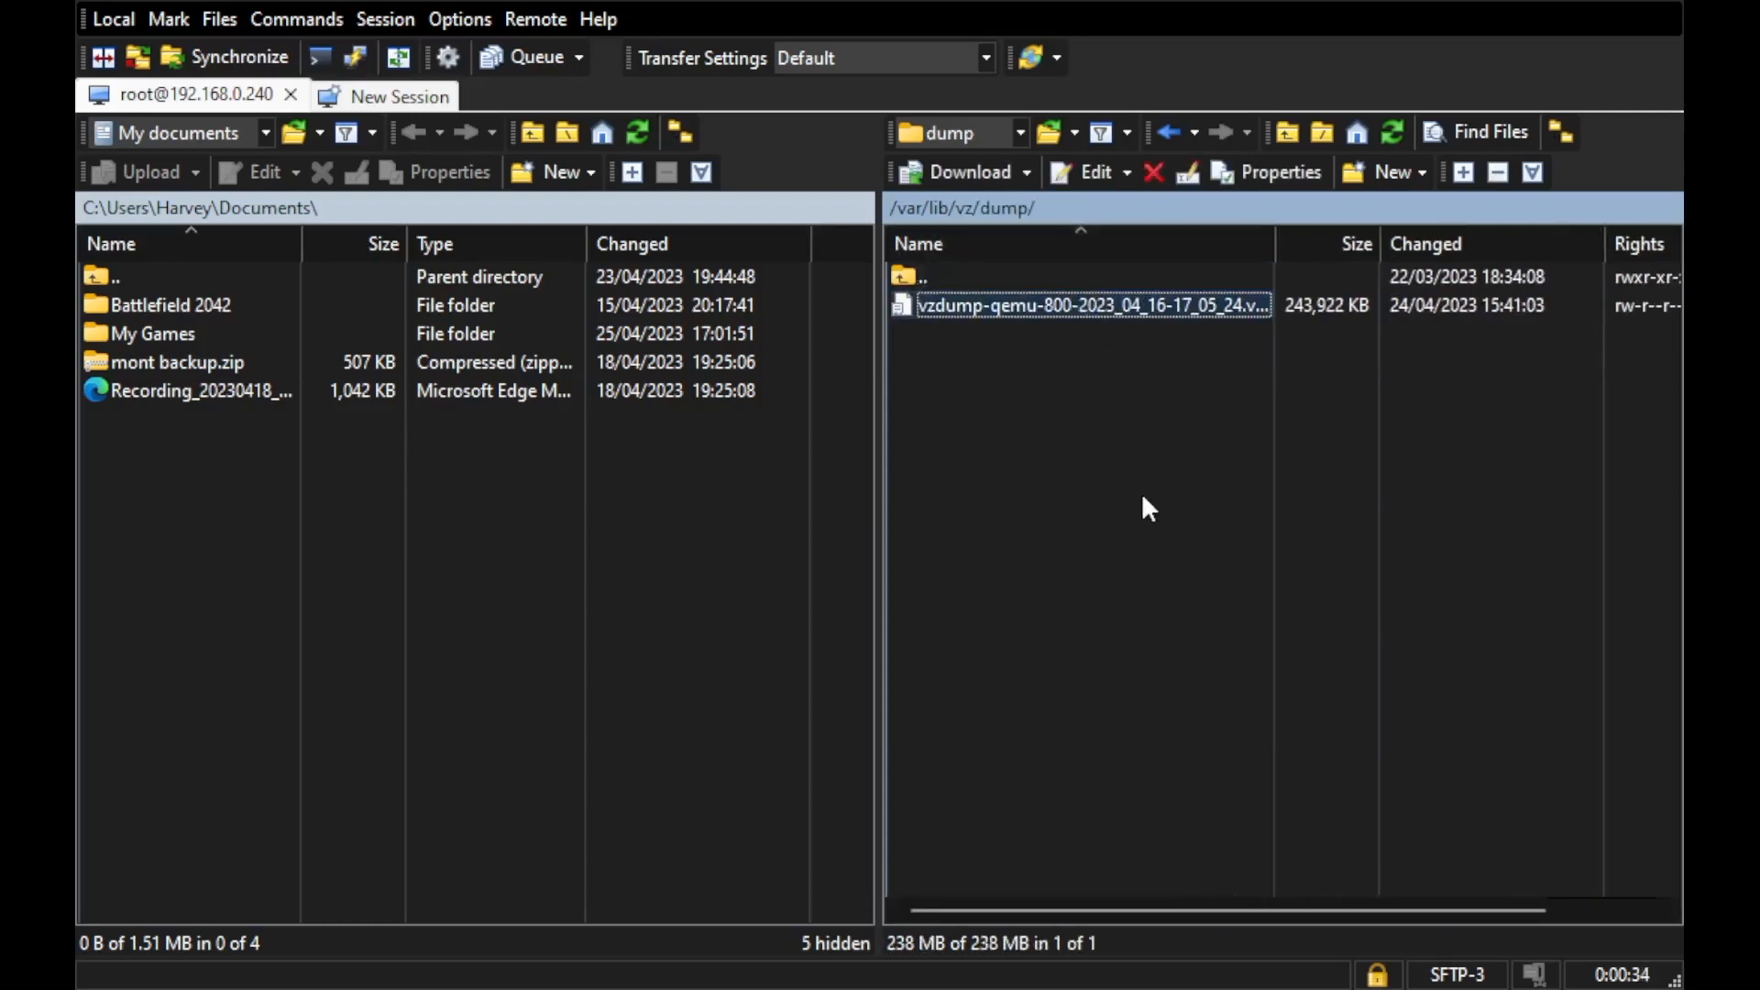
pyautogui.press('Delete')
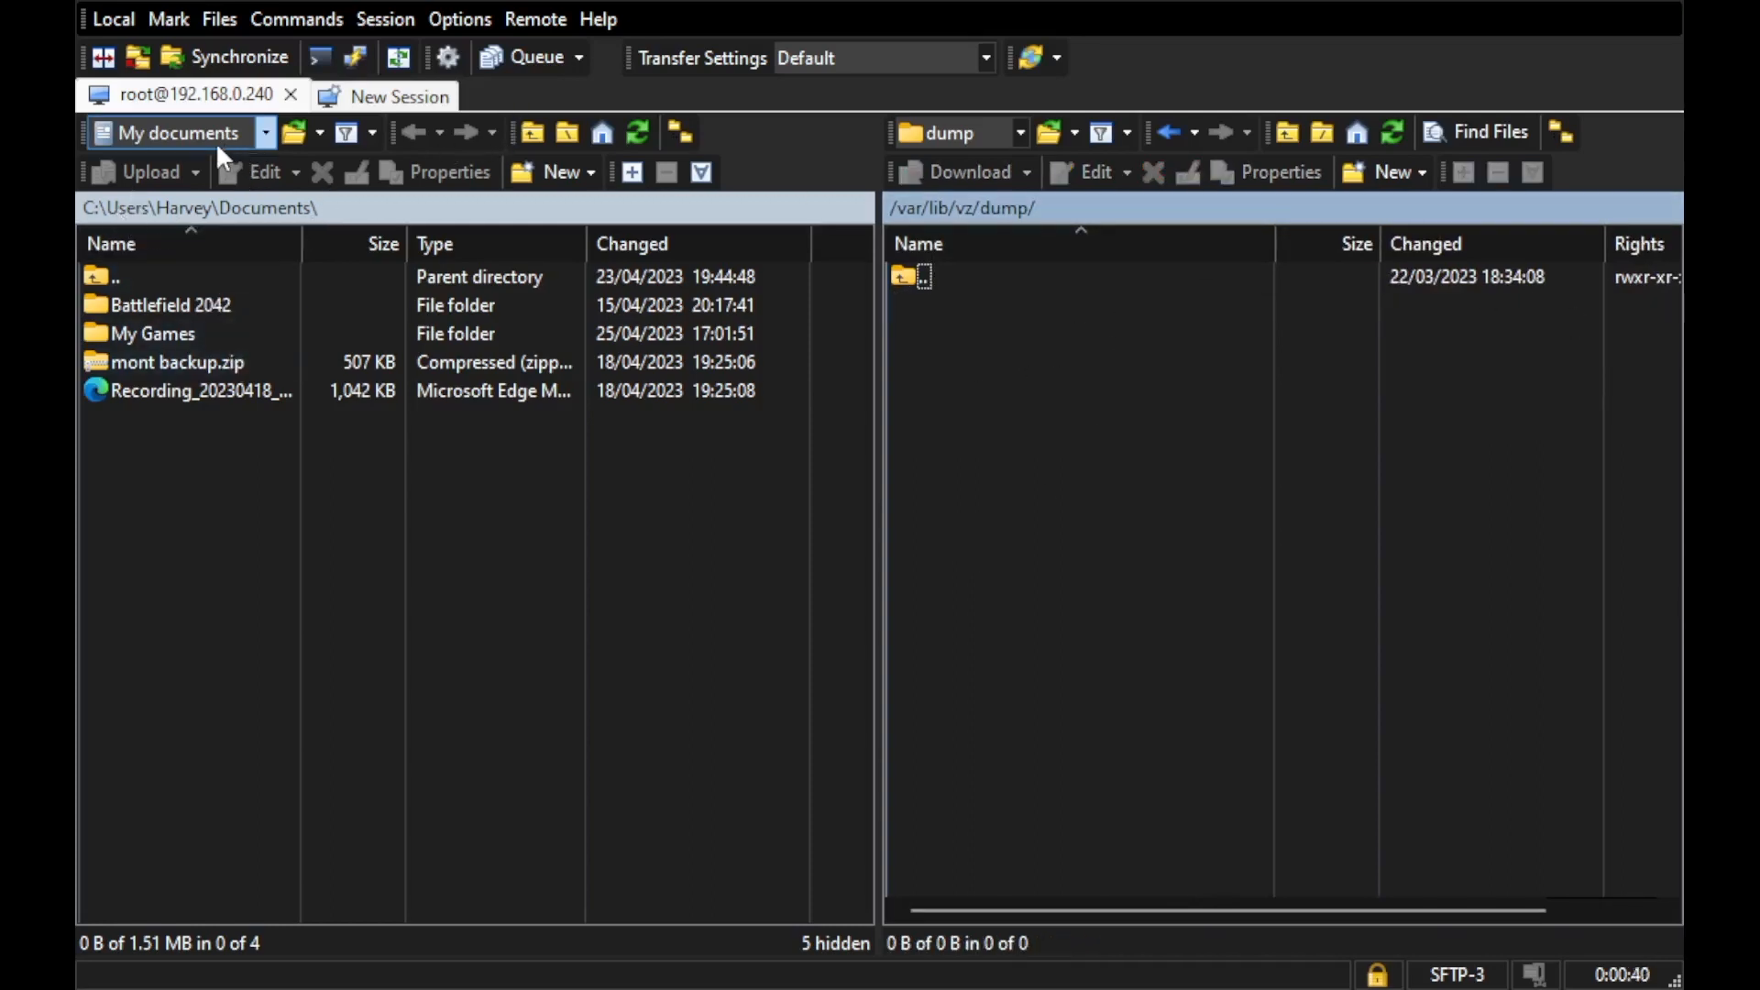
# Change the local side to the Z: nas drive and open its folder Z:\proxmox\dump
pyautogui.click(202, 274)
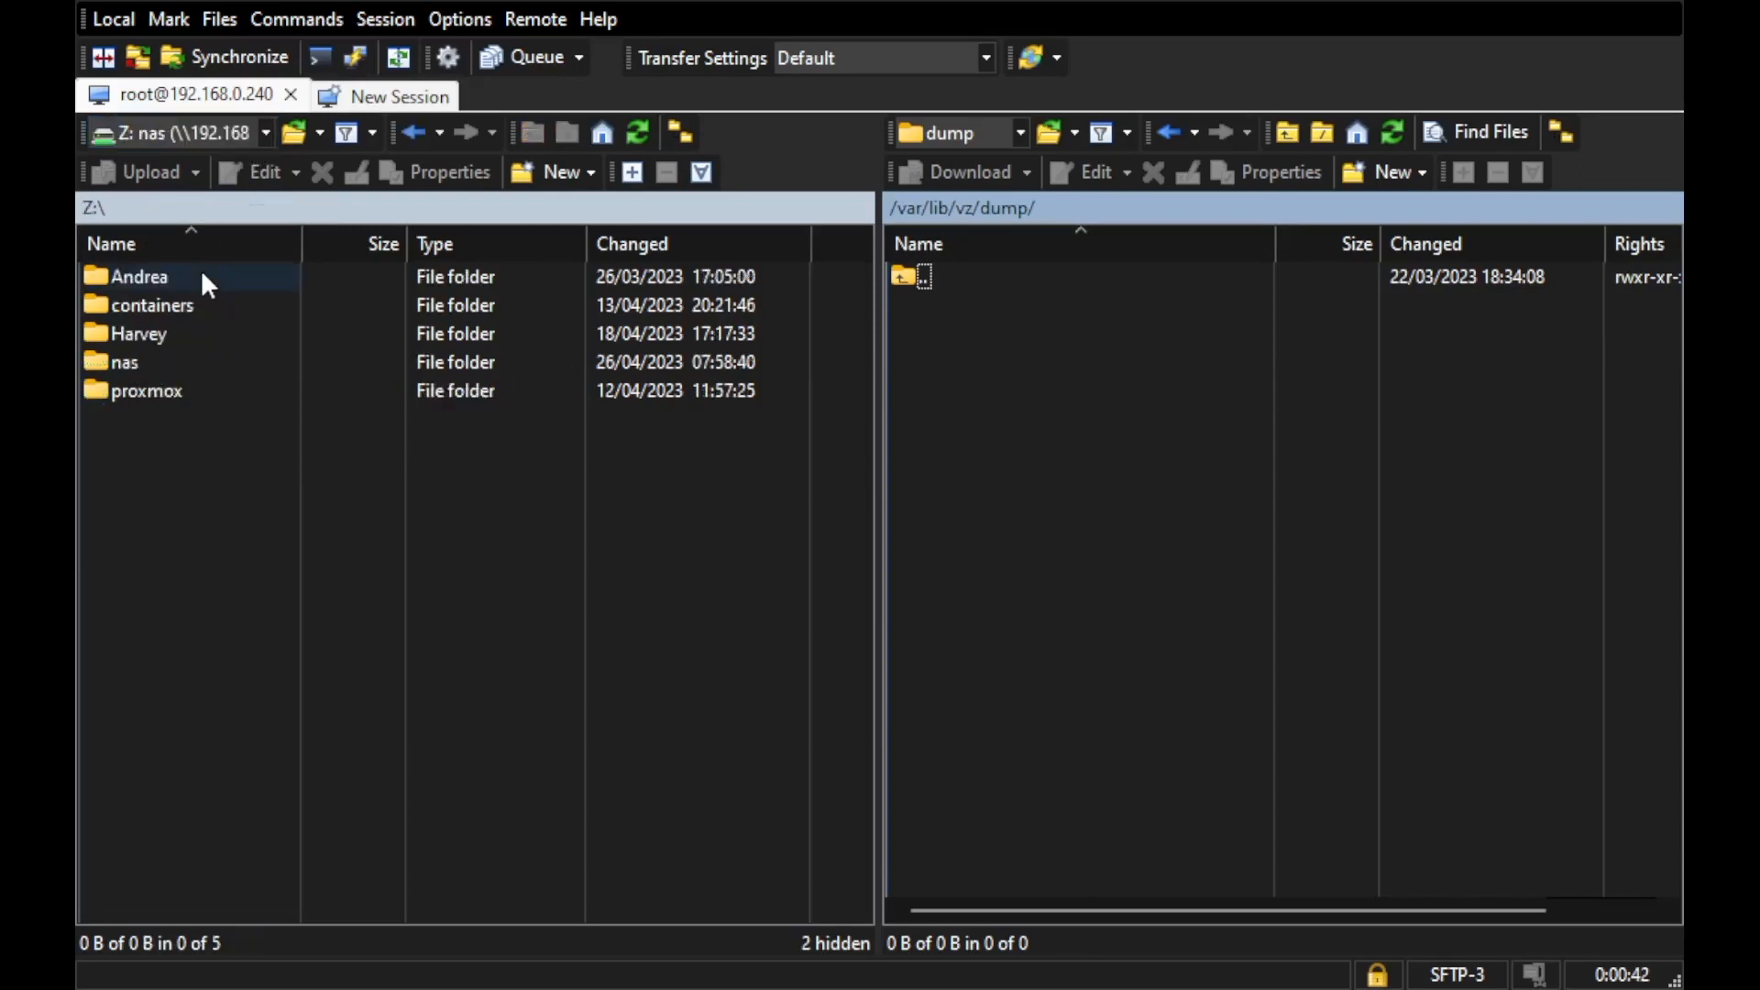
pyautogui.doubleClick(158, 390)
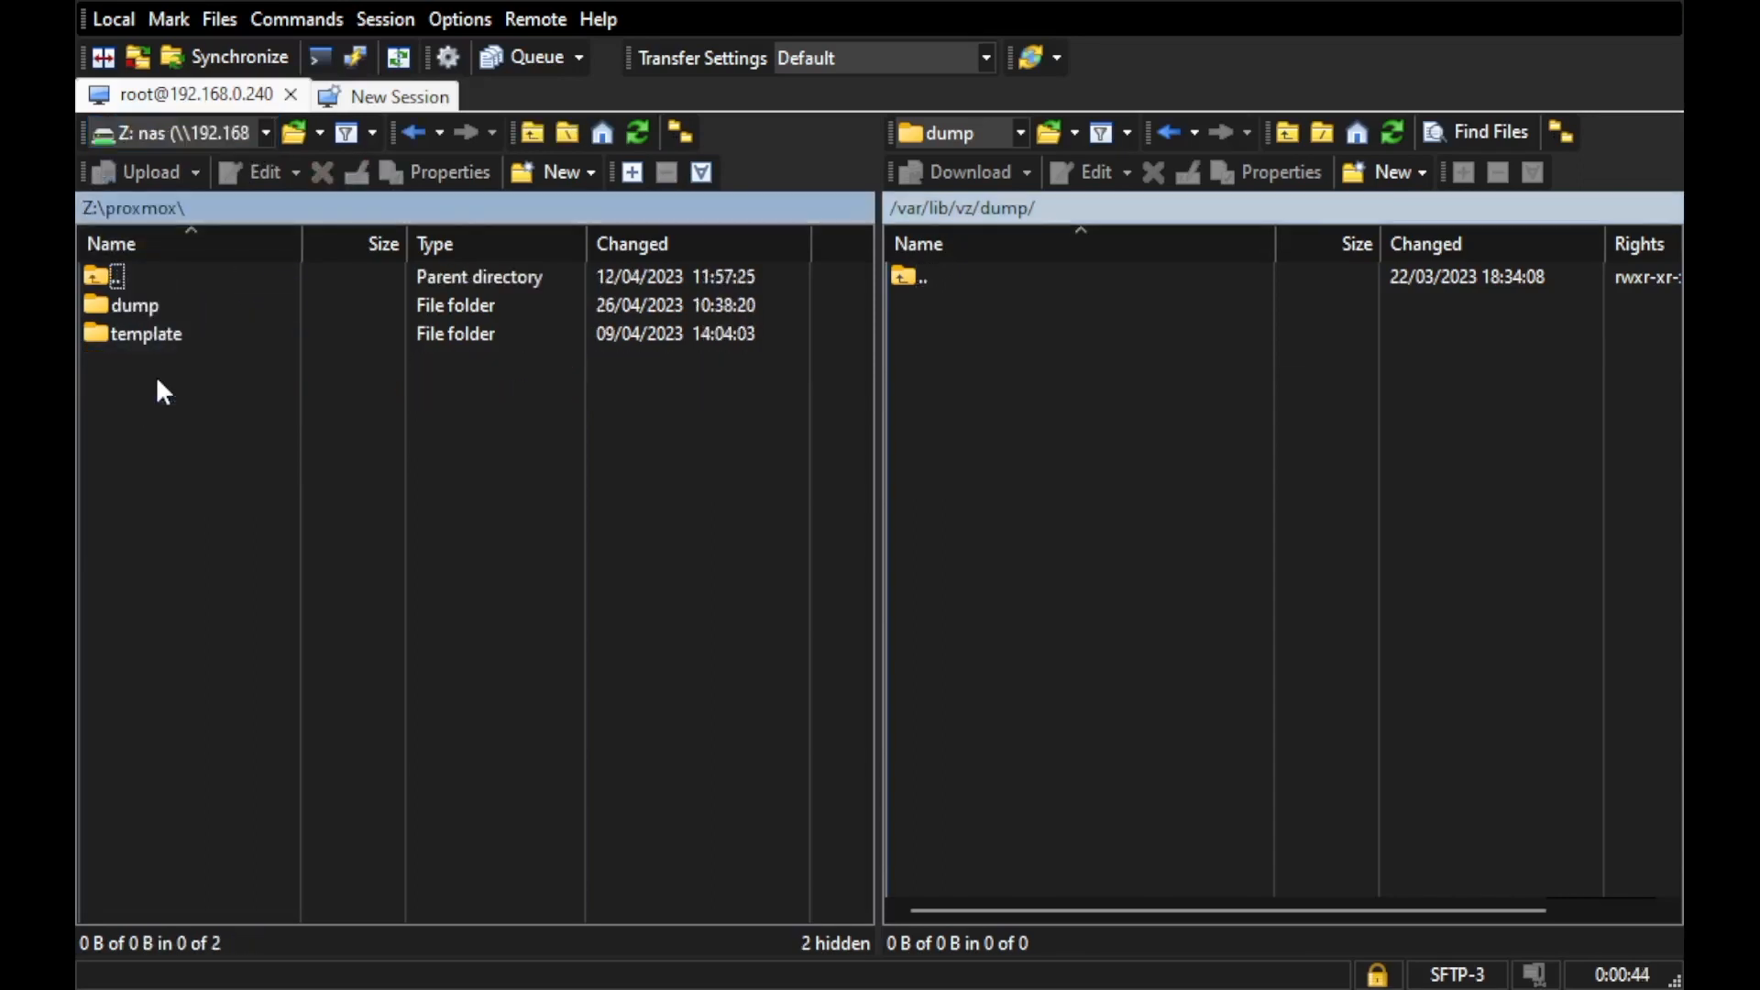
pyautogui.doubleClick(157, 305)
# Upload the vzdump-qemu-800 GZ backup file from the local dump folder to /var/lib/vz/dump on the server
pyautogui.click(250, 409)
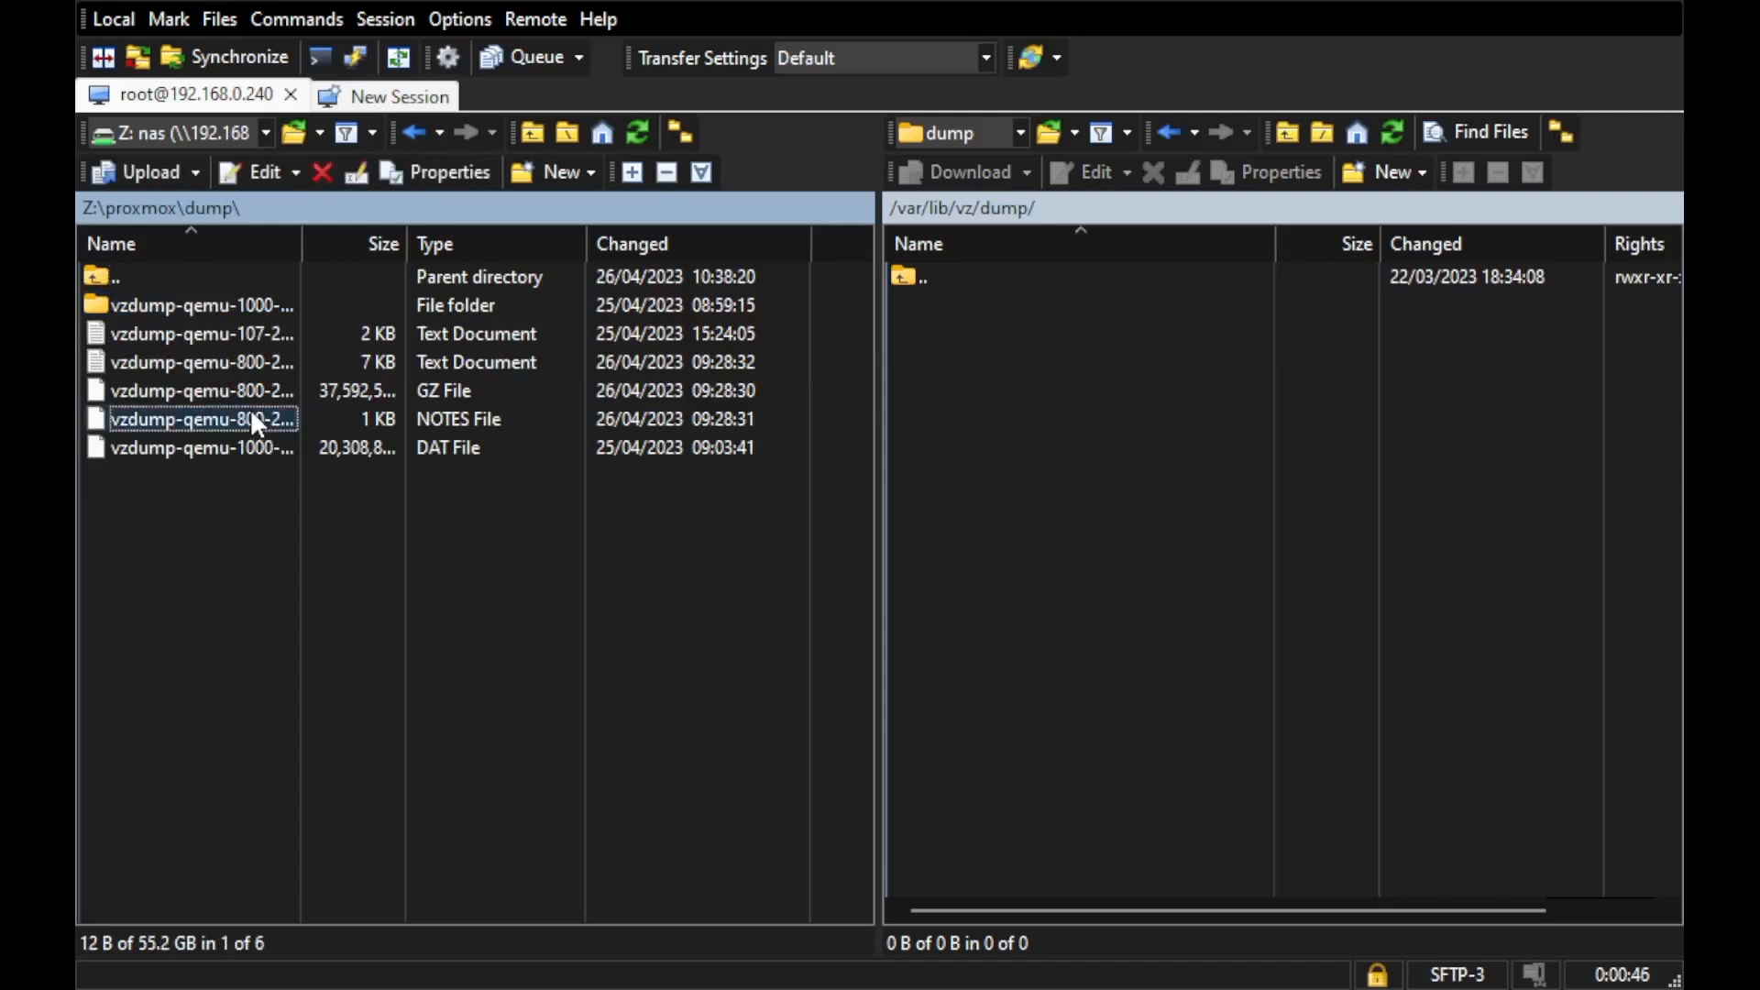
pyautogui.click(196, 375)
pyautogui.moveTo(167, 376); pyautogui.dragTo(1278, 515)
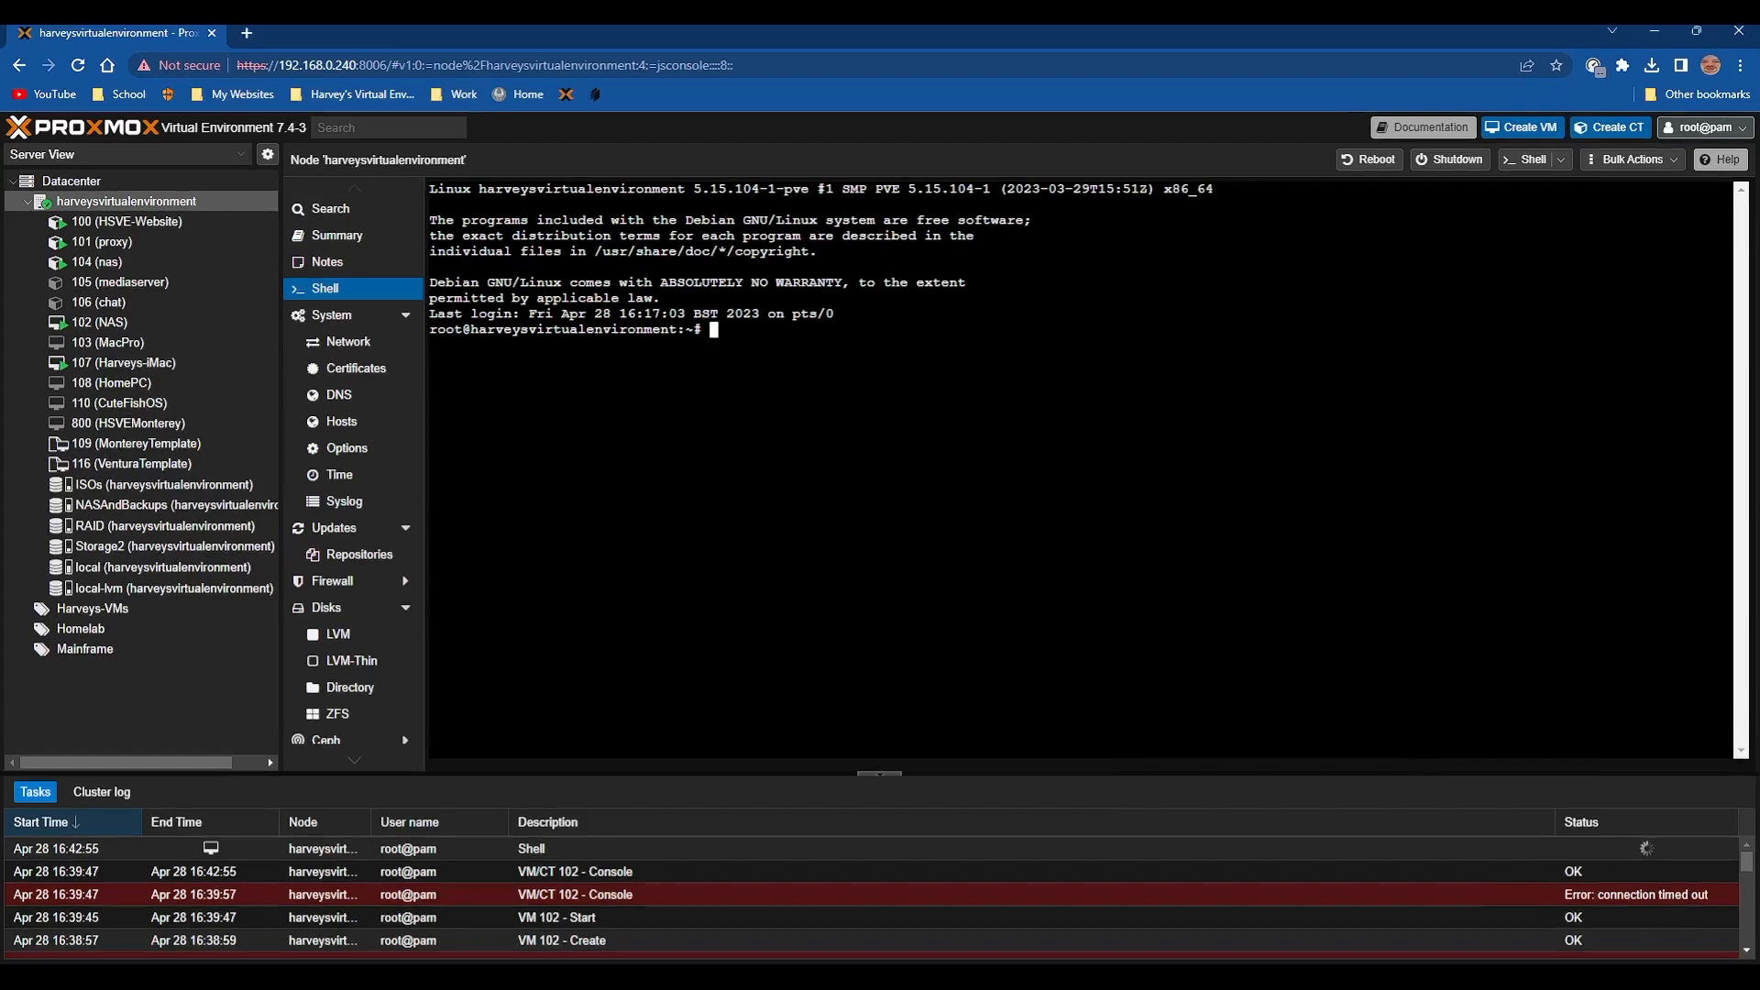
# Open the restore settings for the vzdump-qemu-800-2023_04_26-20_16_18.vma.zst backup in the node's local storage
pyautogui.click(121, 570)
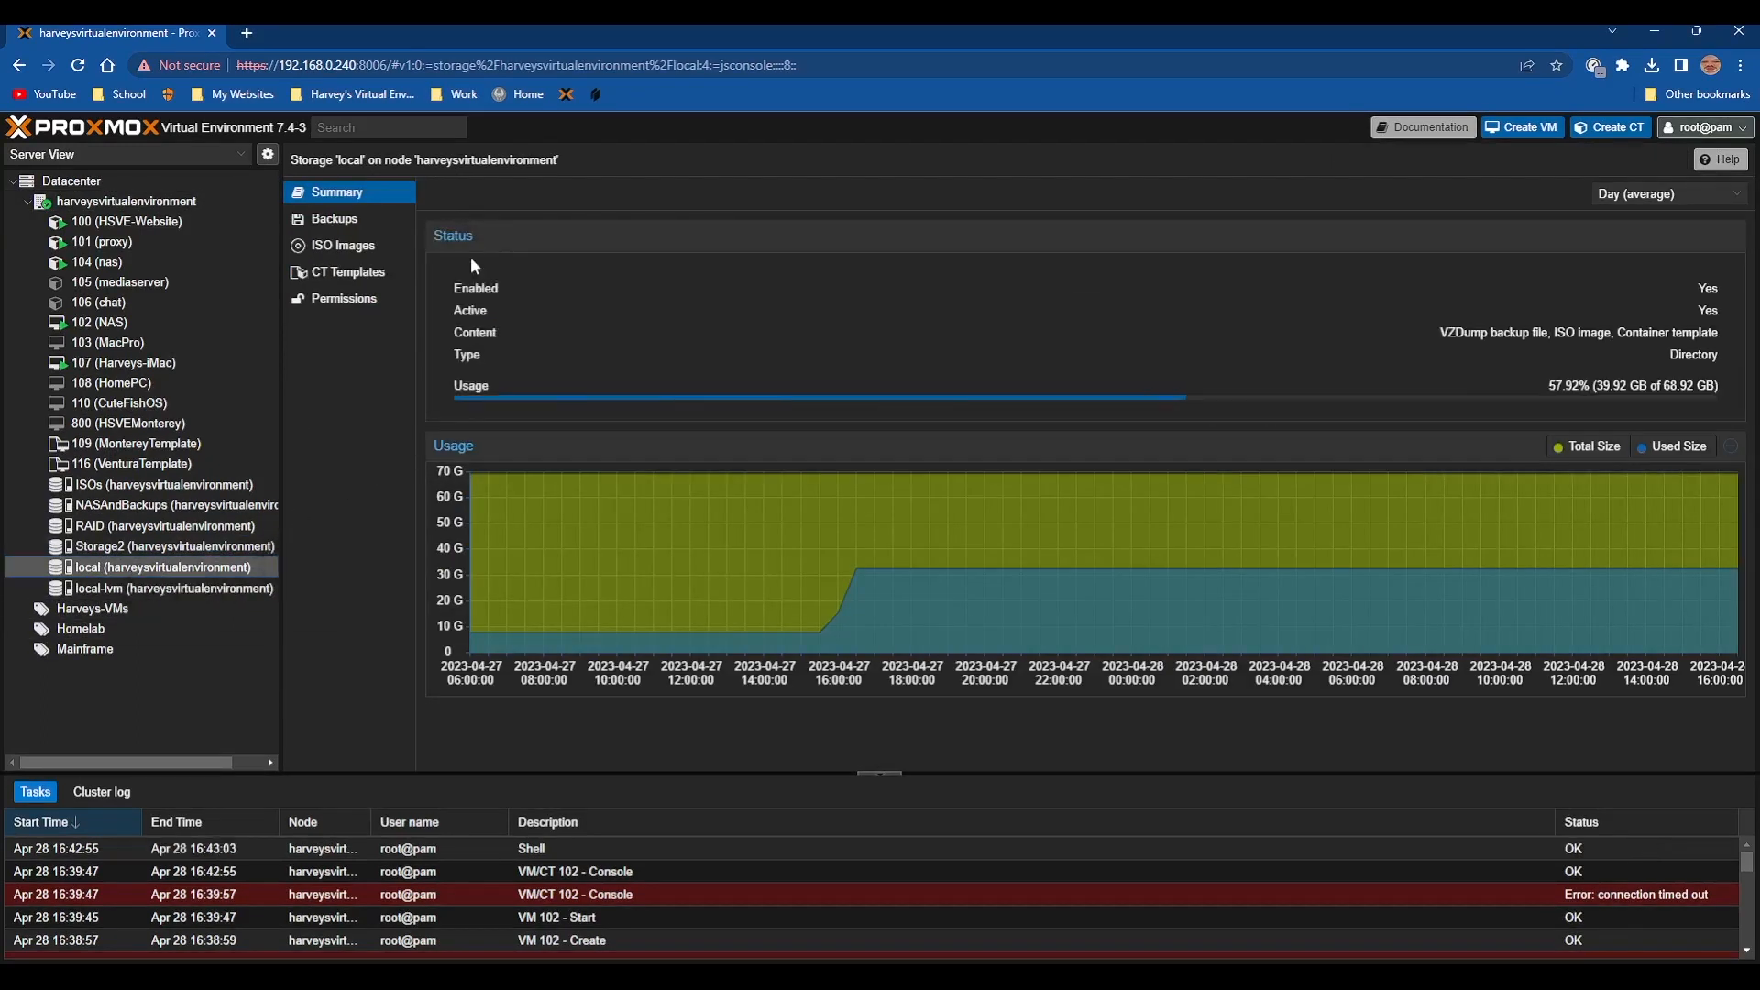
pyautogui.click(358, 220)
pyautogui.click(560, 253)
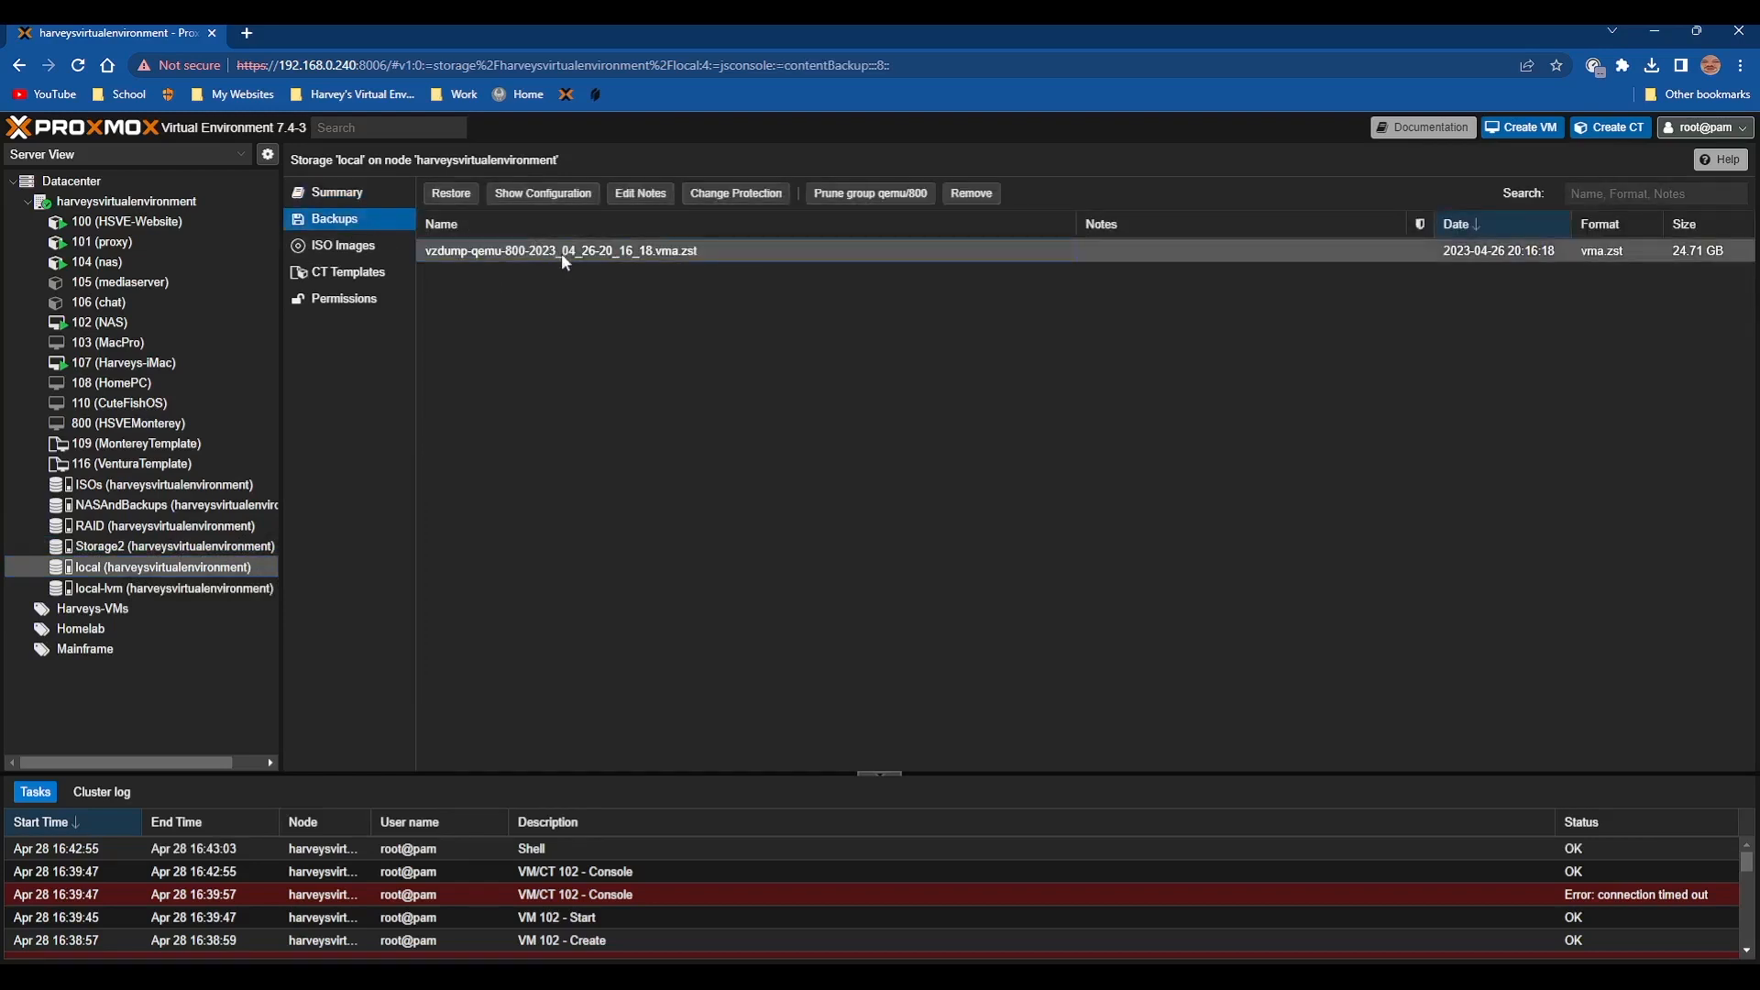
pyautogui.click(452, 195)
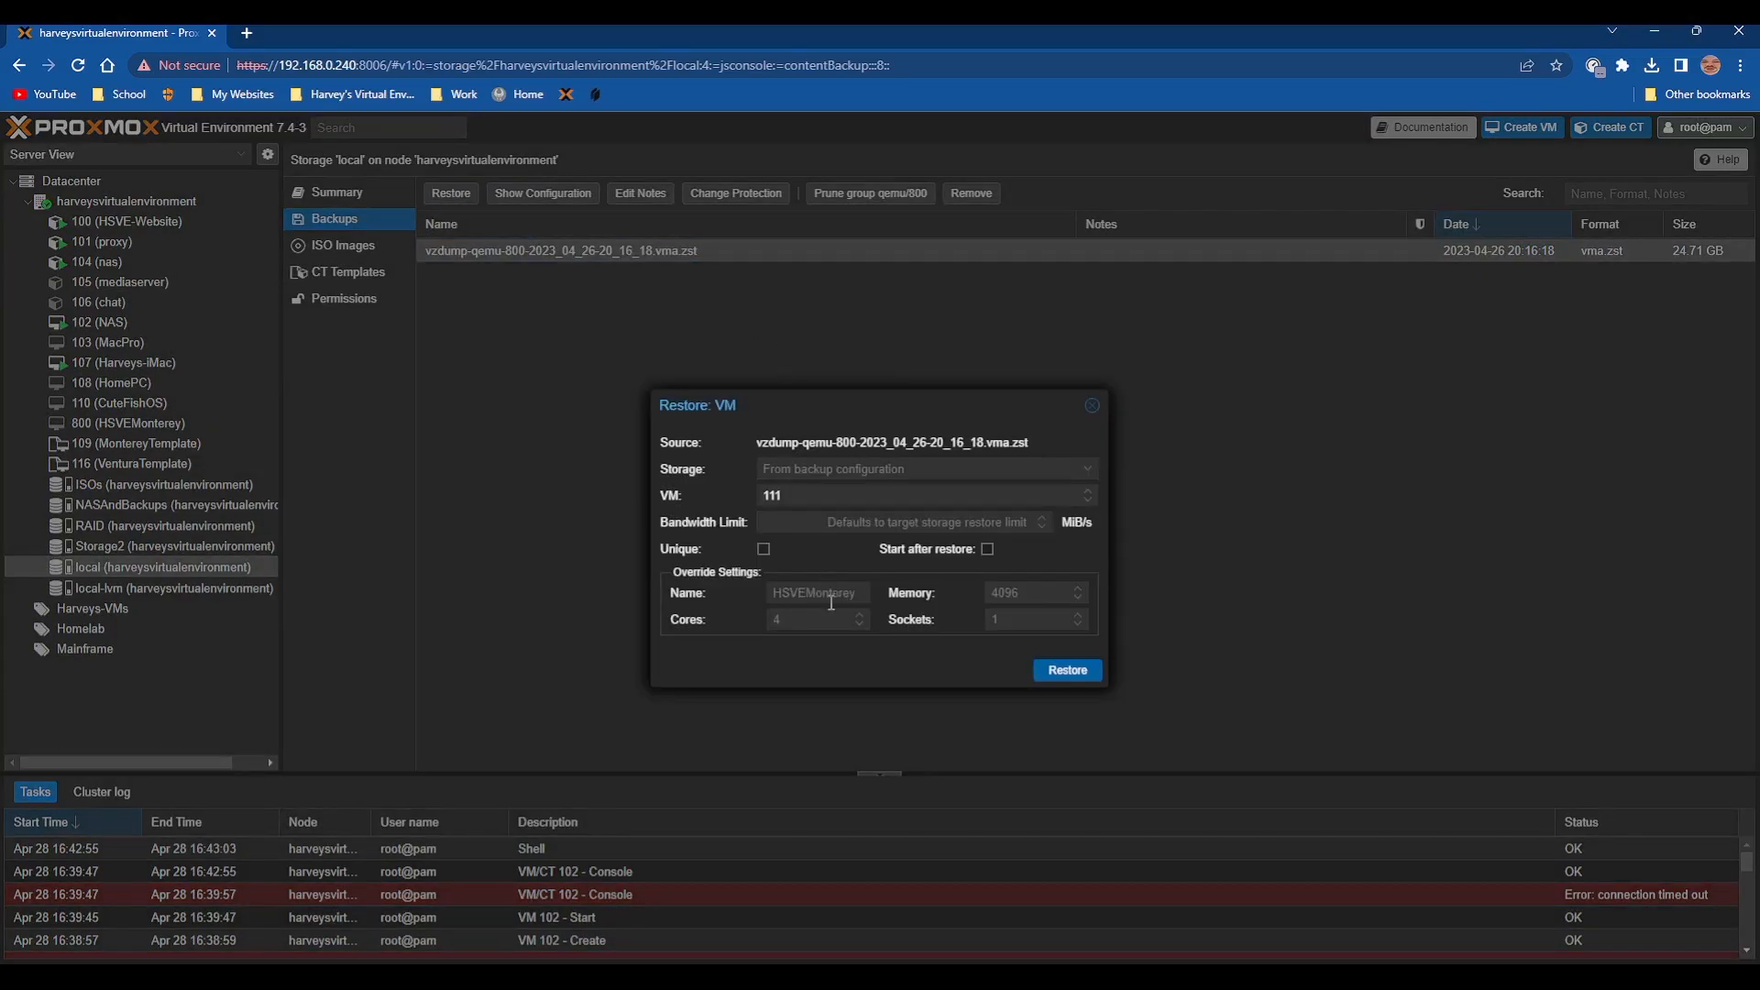
# Set the restored machine's VM ID to 1000 and choose Storage2 as its target storage
pyautogui.click(848, 496)
pyautogui.write('1000')
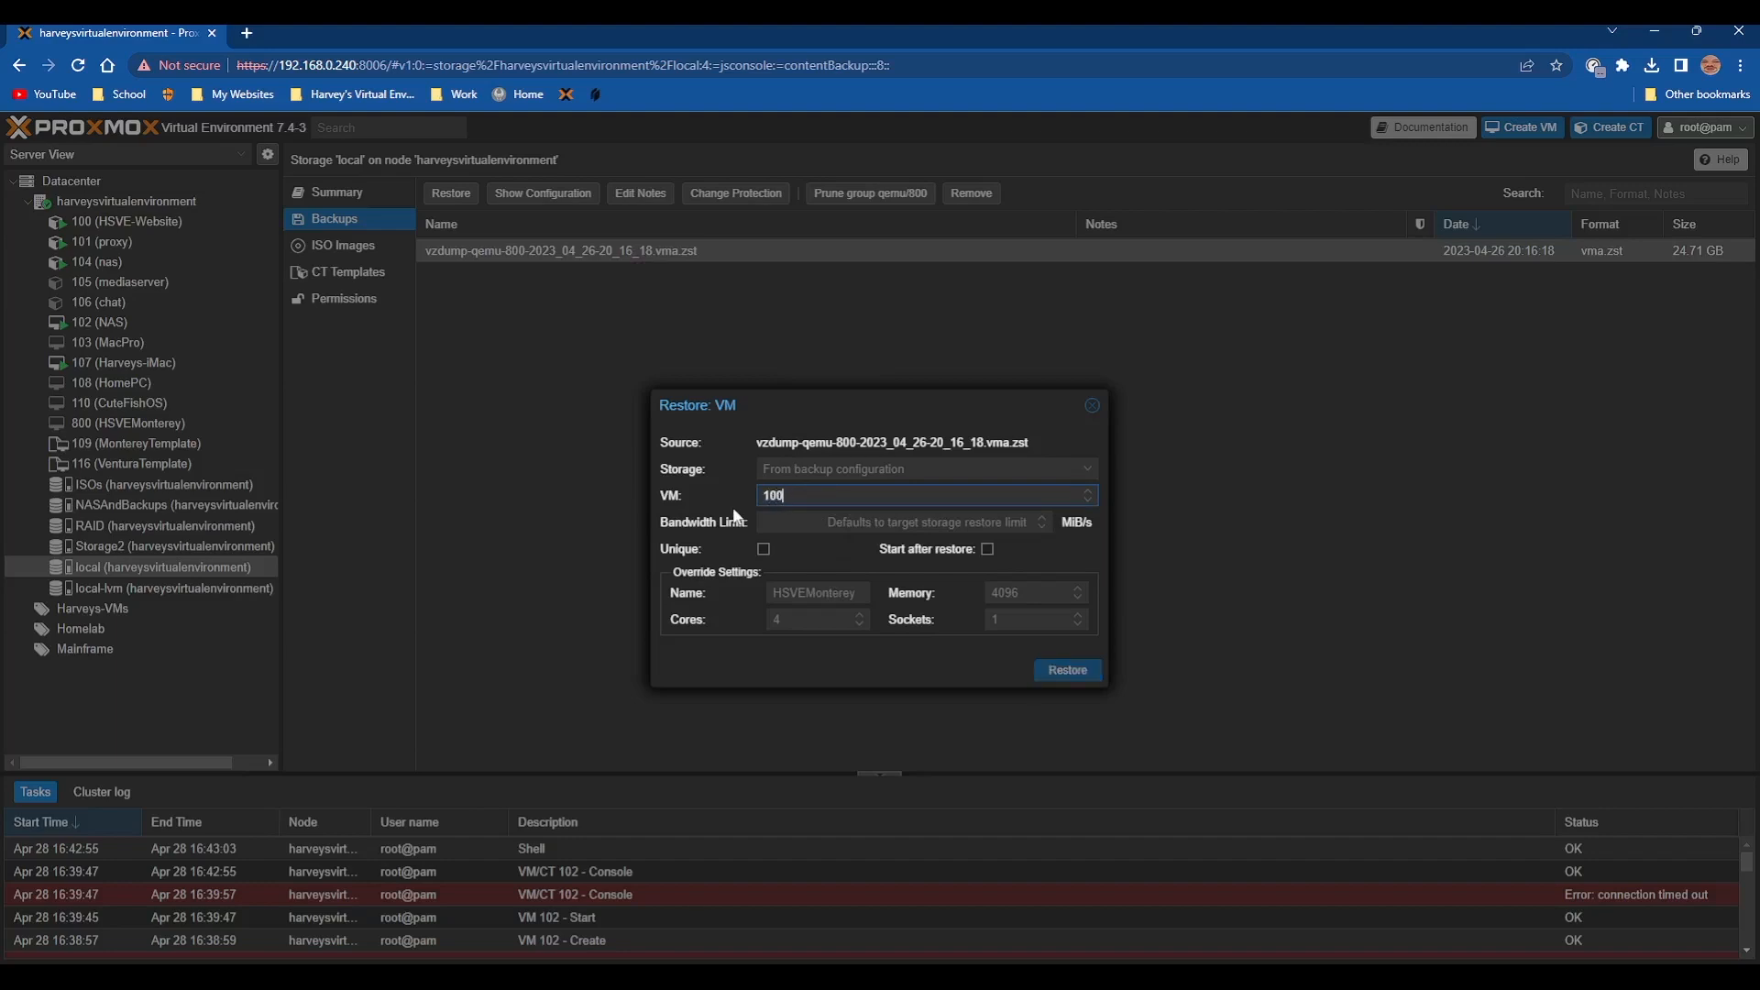
pyautogui.click(847, 471)
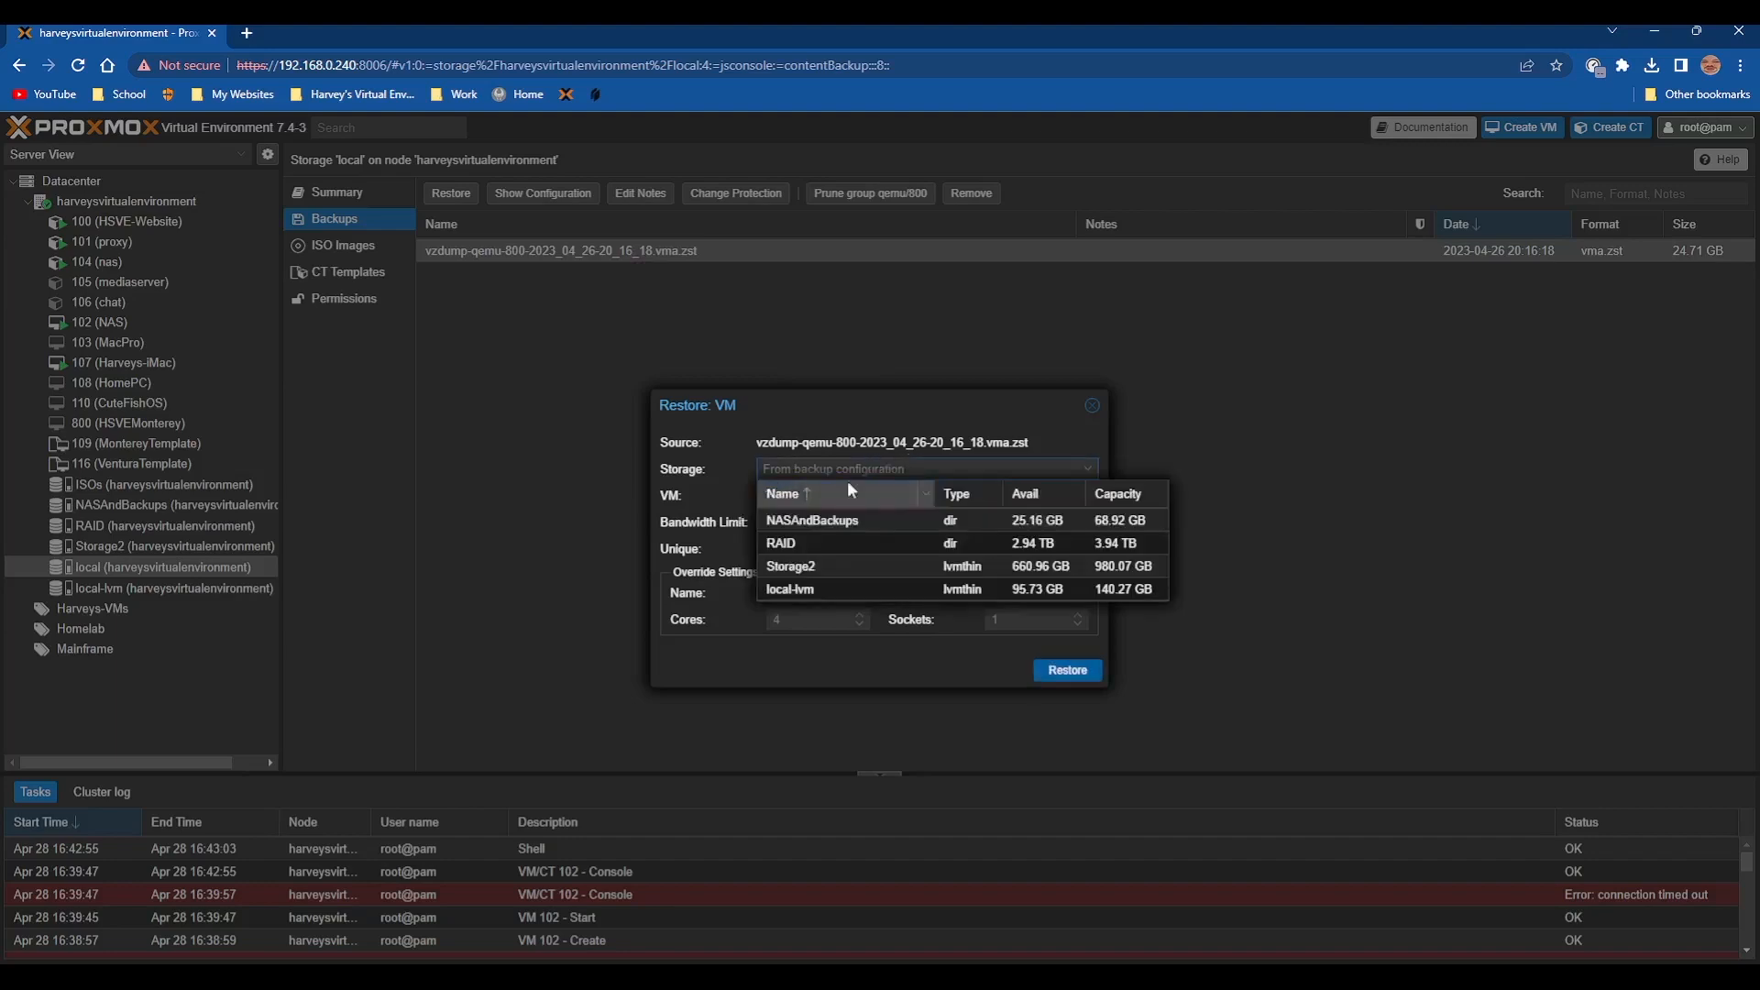
pyautogui.click(888, 569)
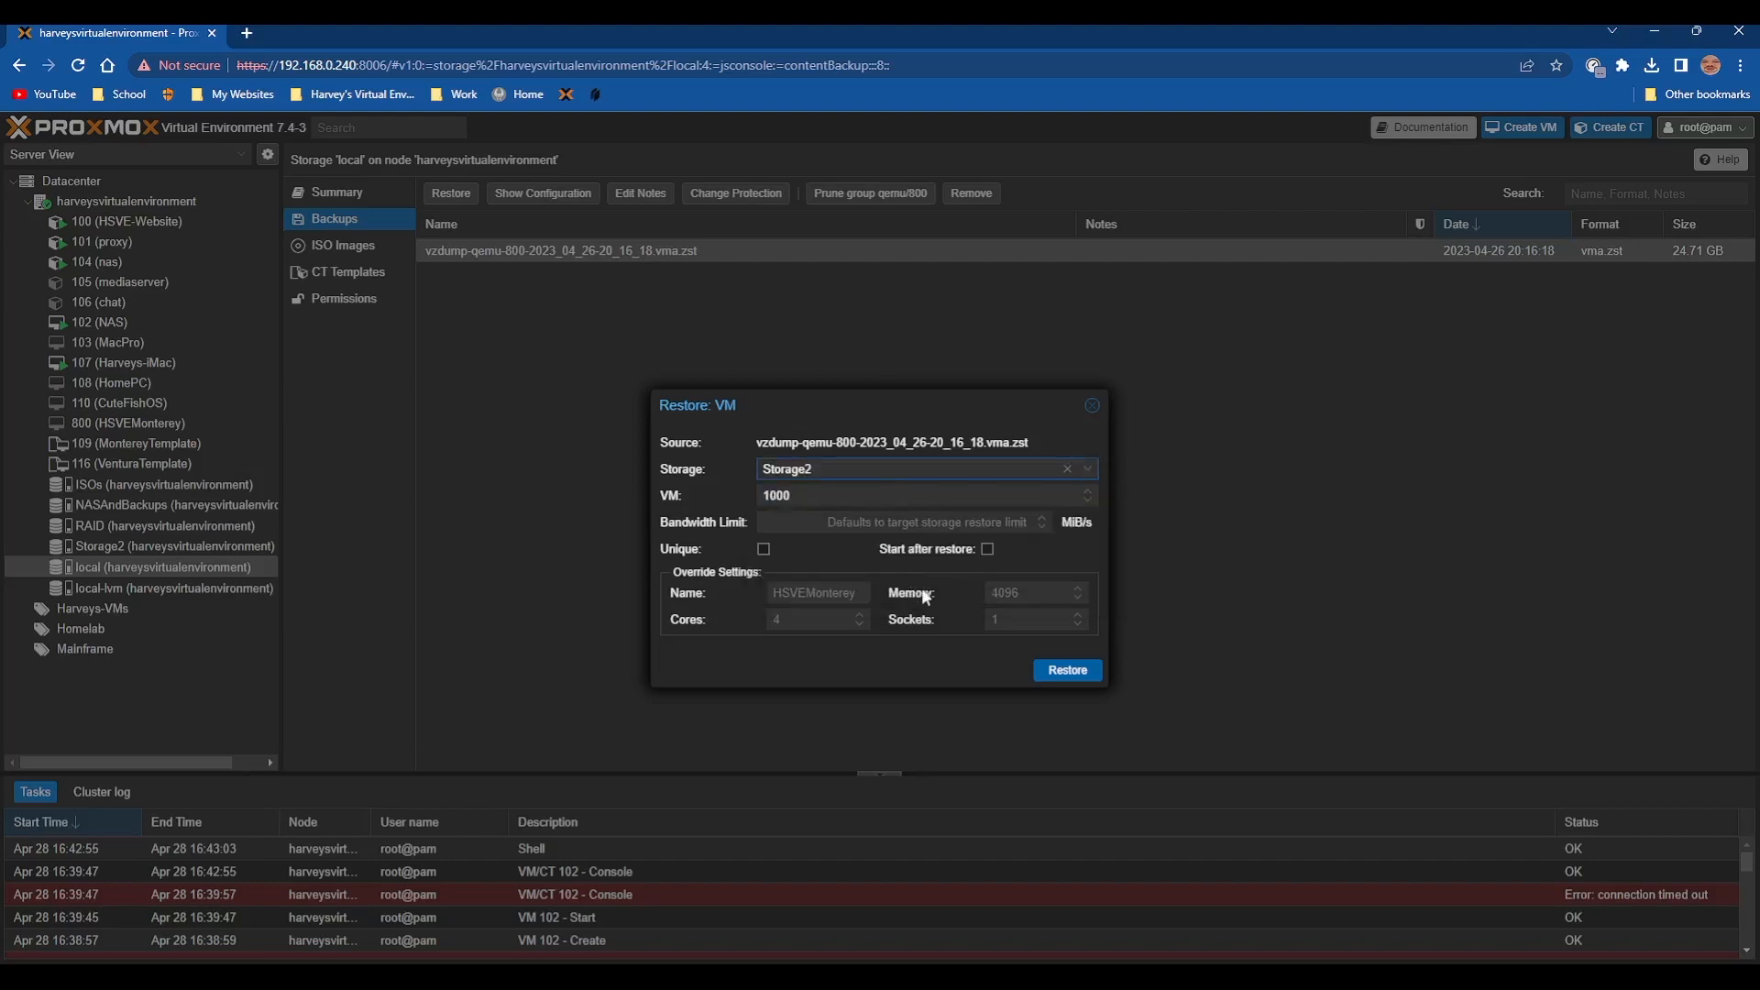
# Override the restored machine's name with HSVEMonterey2 and start the restore
pyautogui.click(1034, 591)
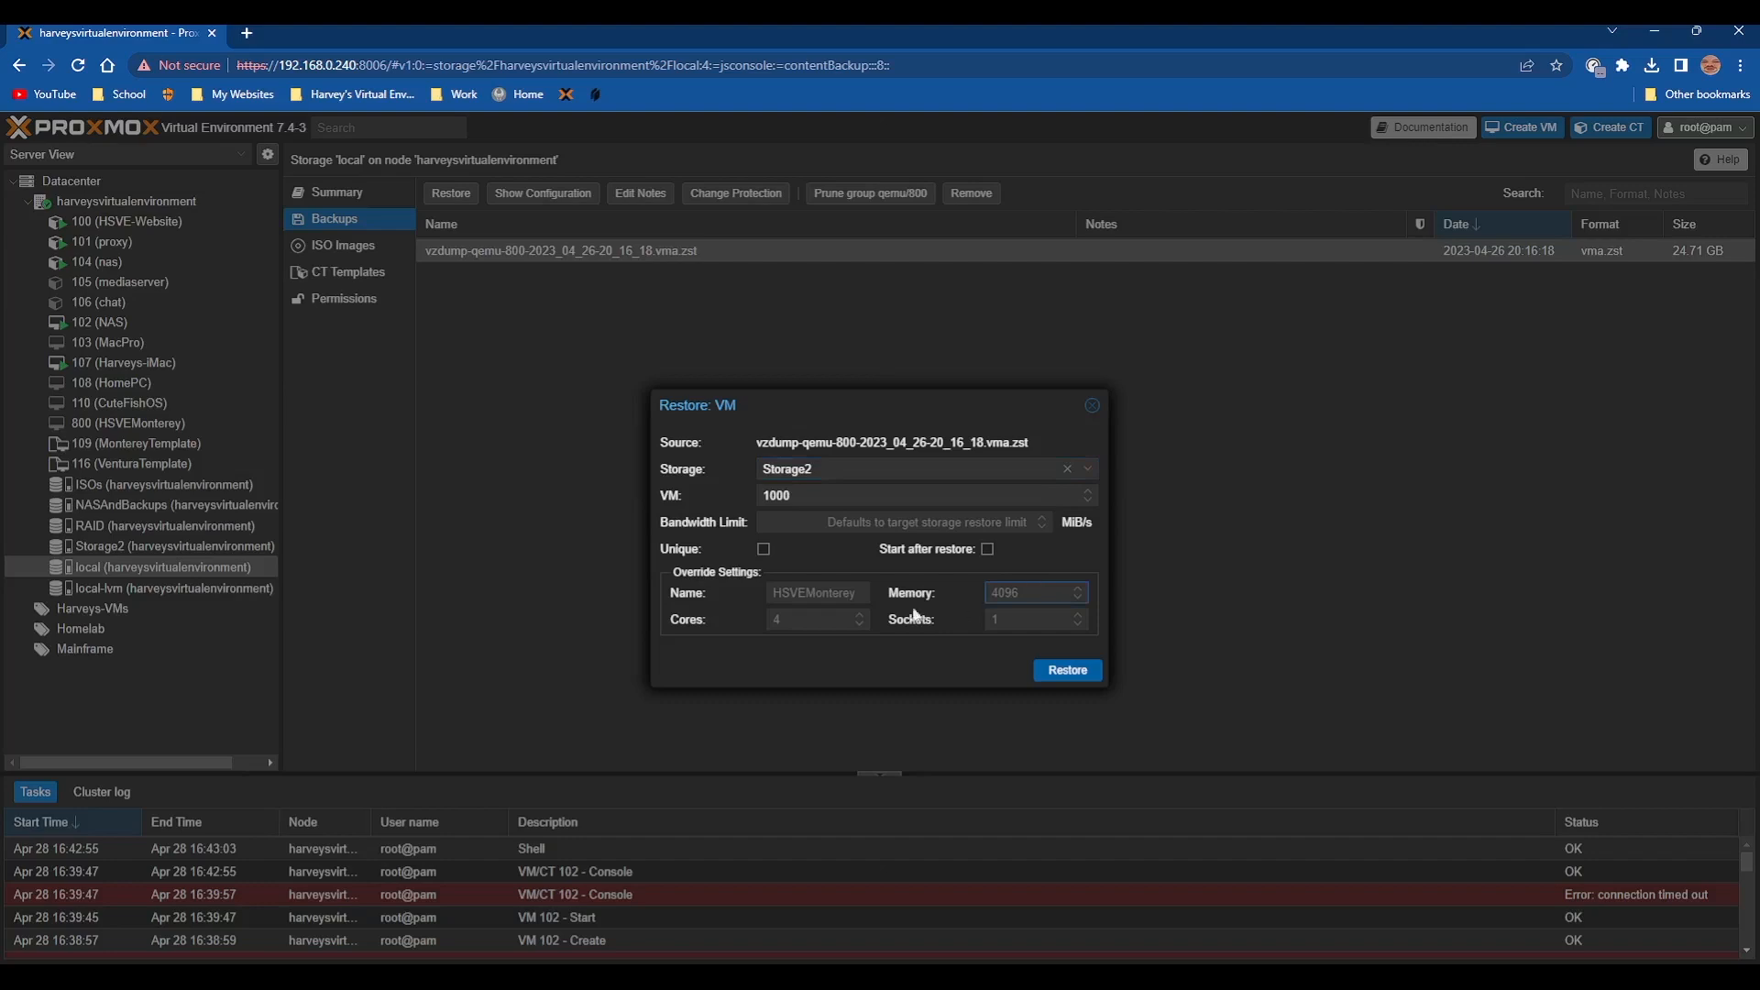
pyautogui.click(794, 598)
pyautogui.click(840, 587)
pyautogui.write('HSVE')
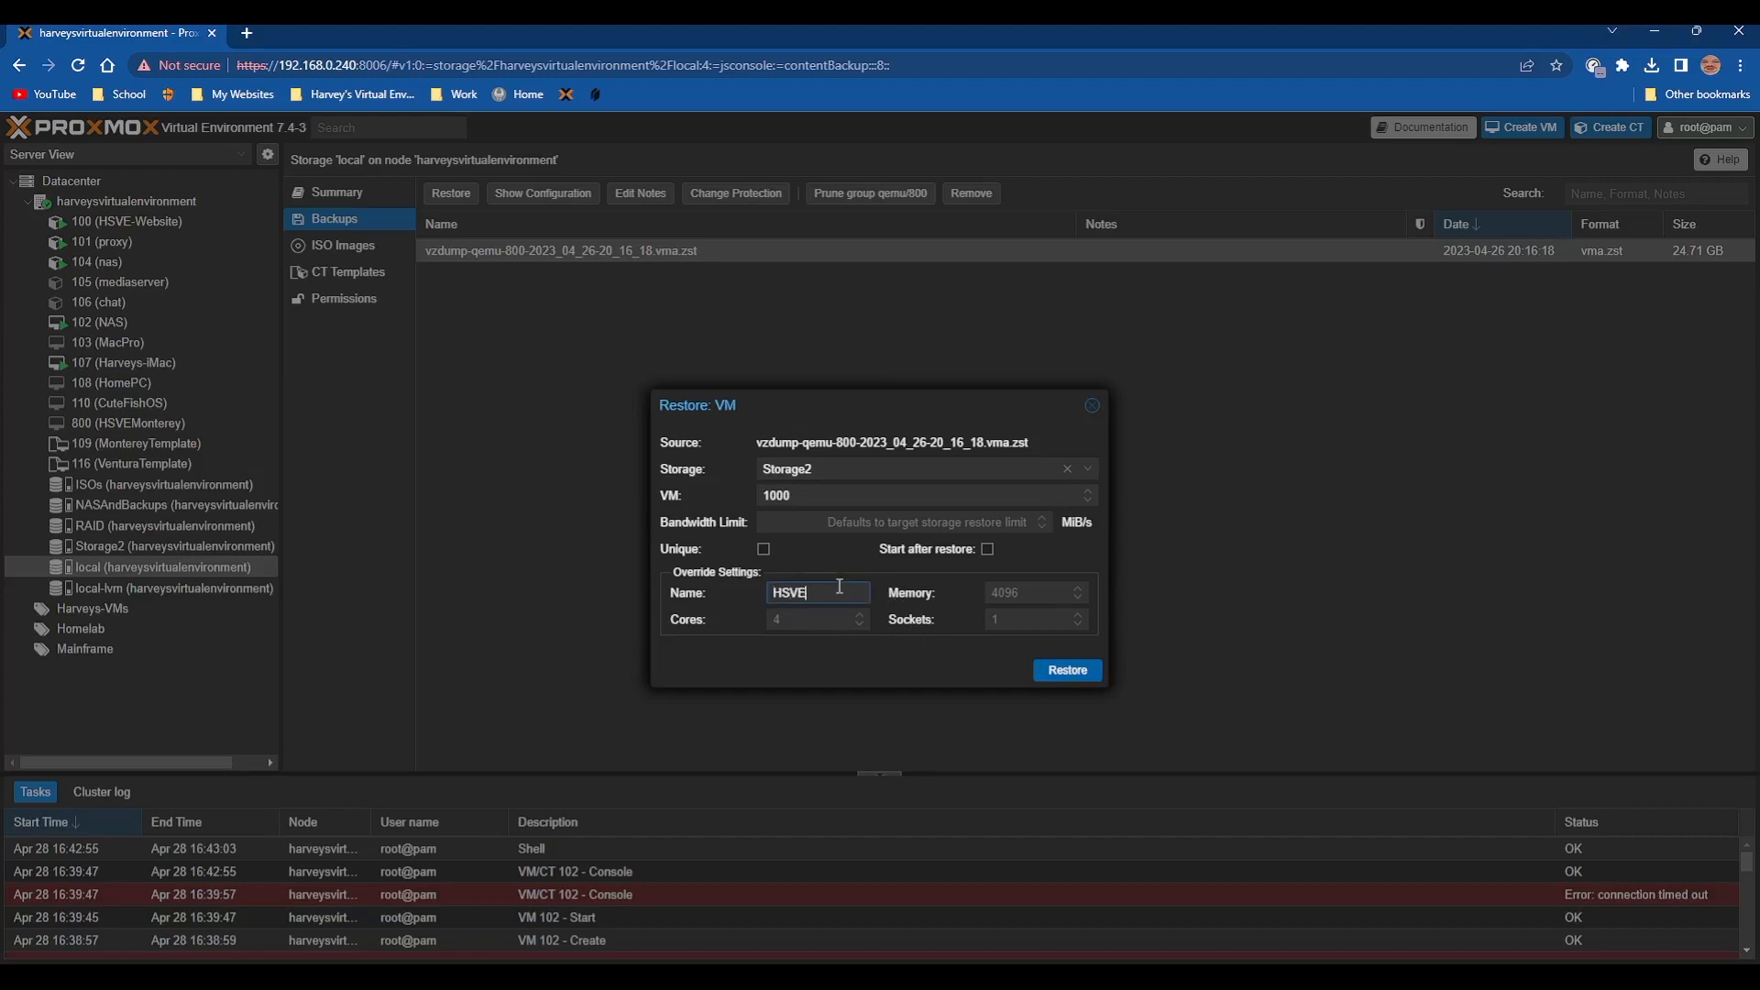
pyautogui.write('Monterey2')
pyautogui.click(1045, 671)
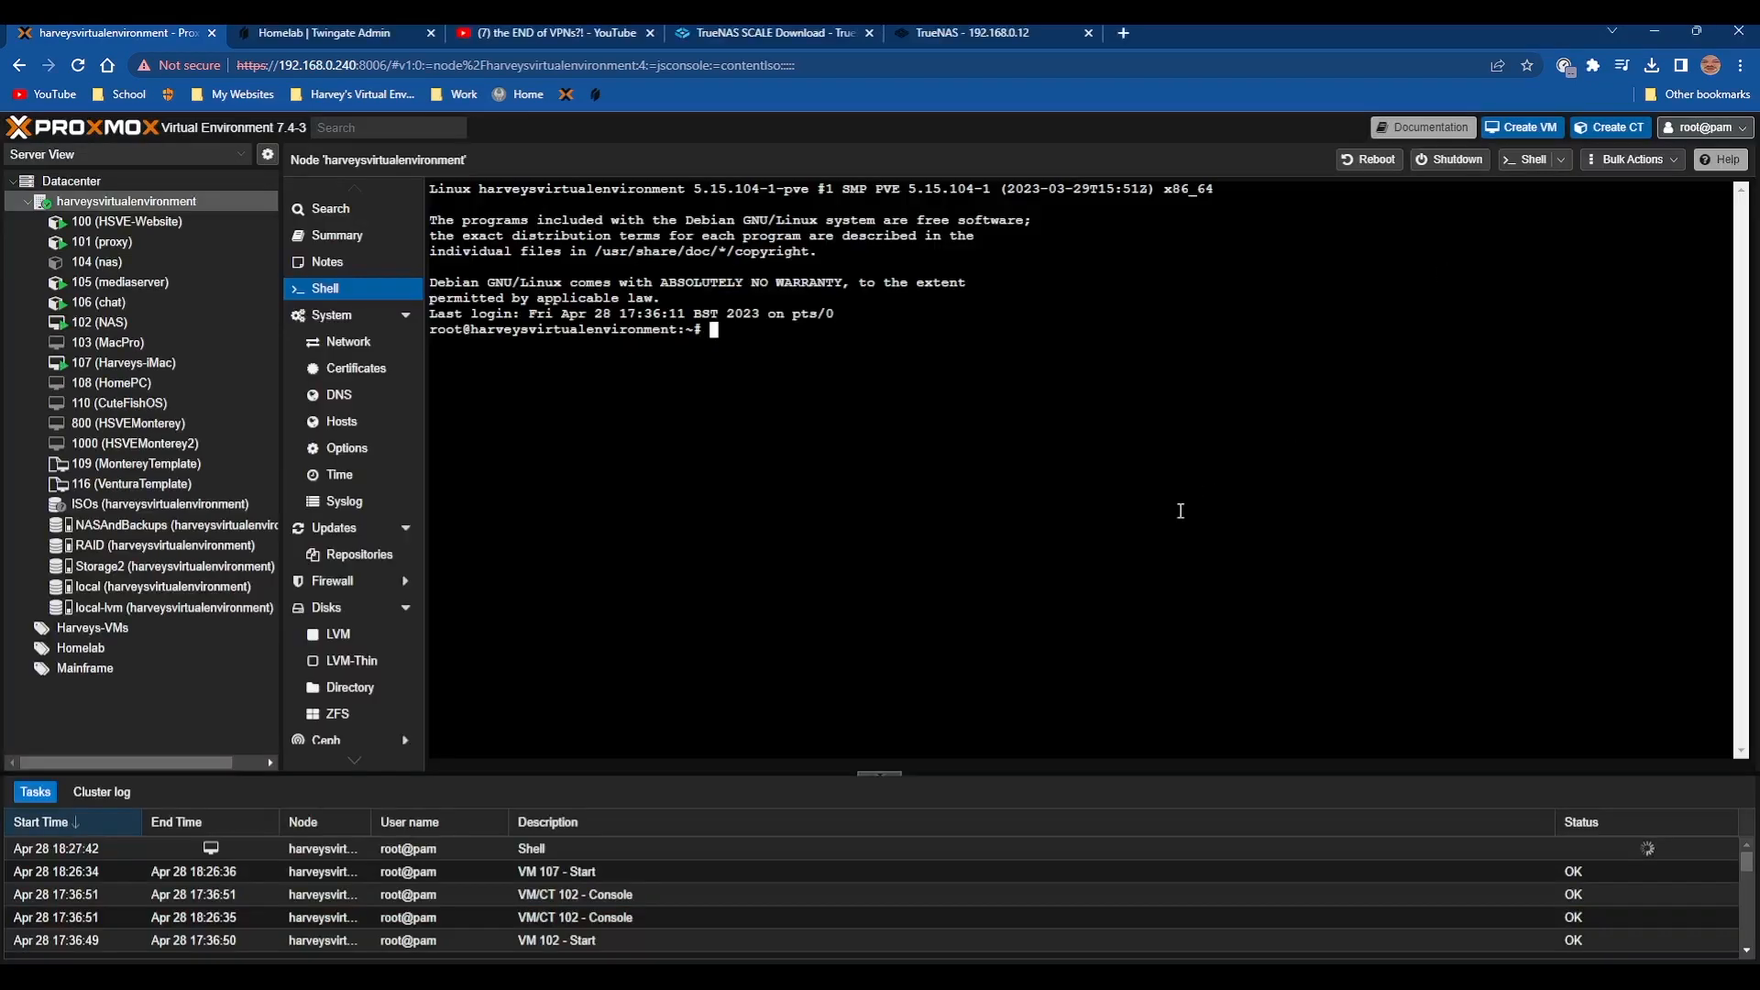
# Select VM 1000 (HSVEMonterey2) and read the login instructions in its summary notes
pyautogui.click(194, 445)
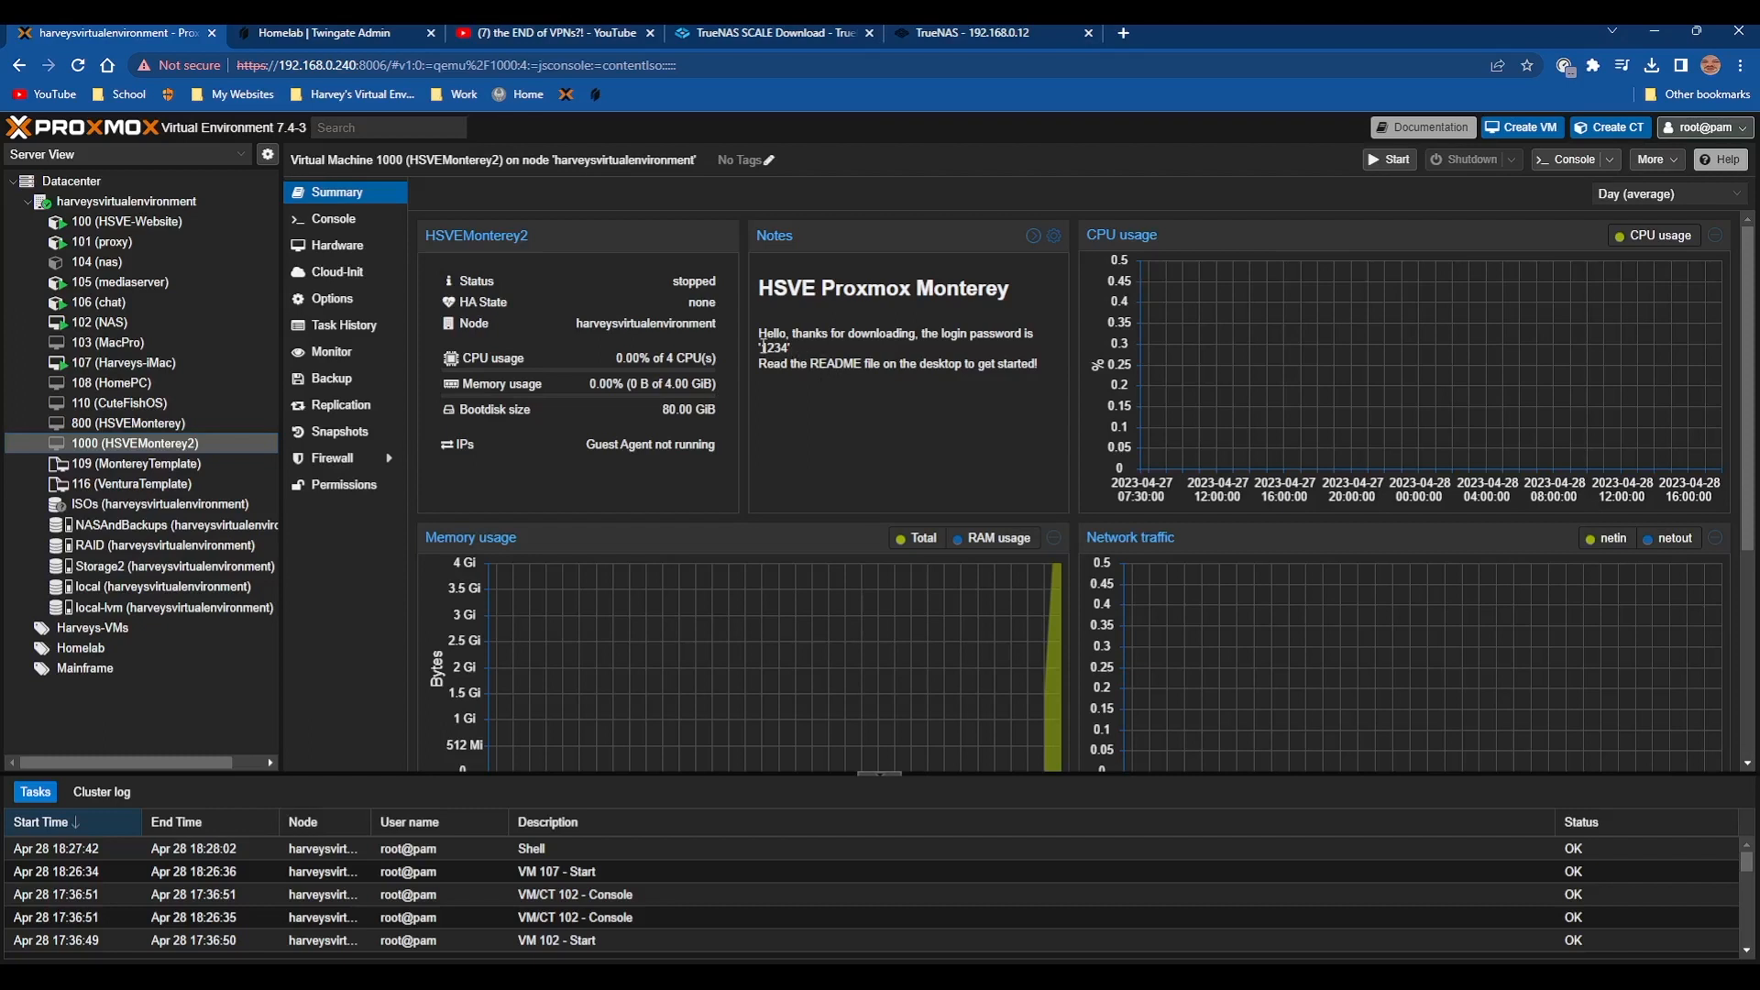
pyautogui.moveTo(762, 347); pyautogui.dragTo(862, 366)
pyautogui.click(849, 383)
# Add PCI device 0000:01:00.0 to VM 1000's hardware with all functions, marked as the primary GPU
pyautogui.click(388, 244)
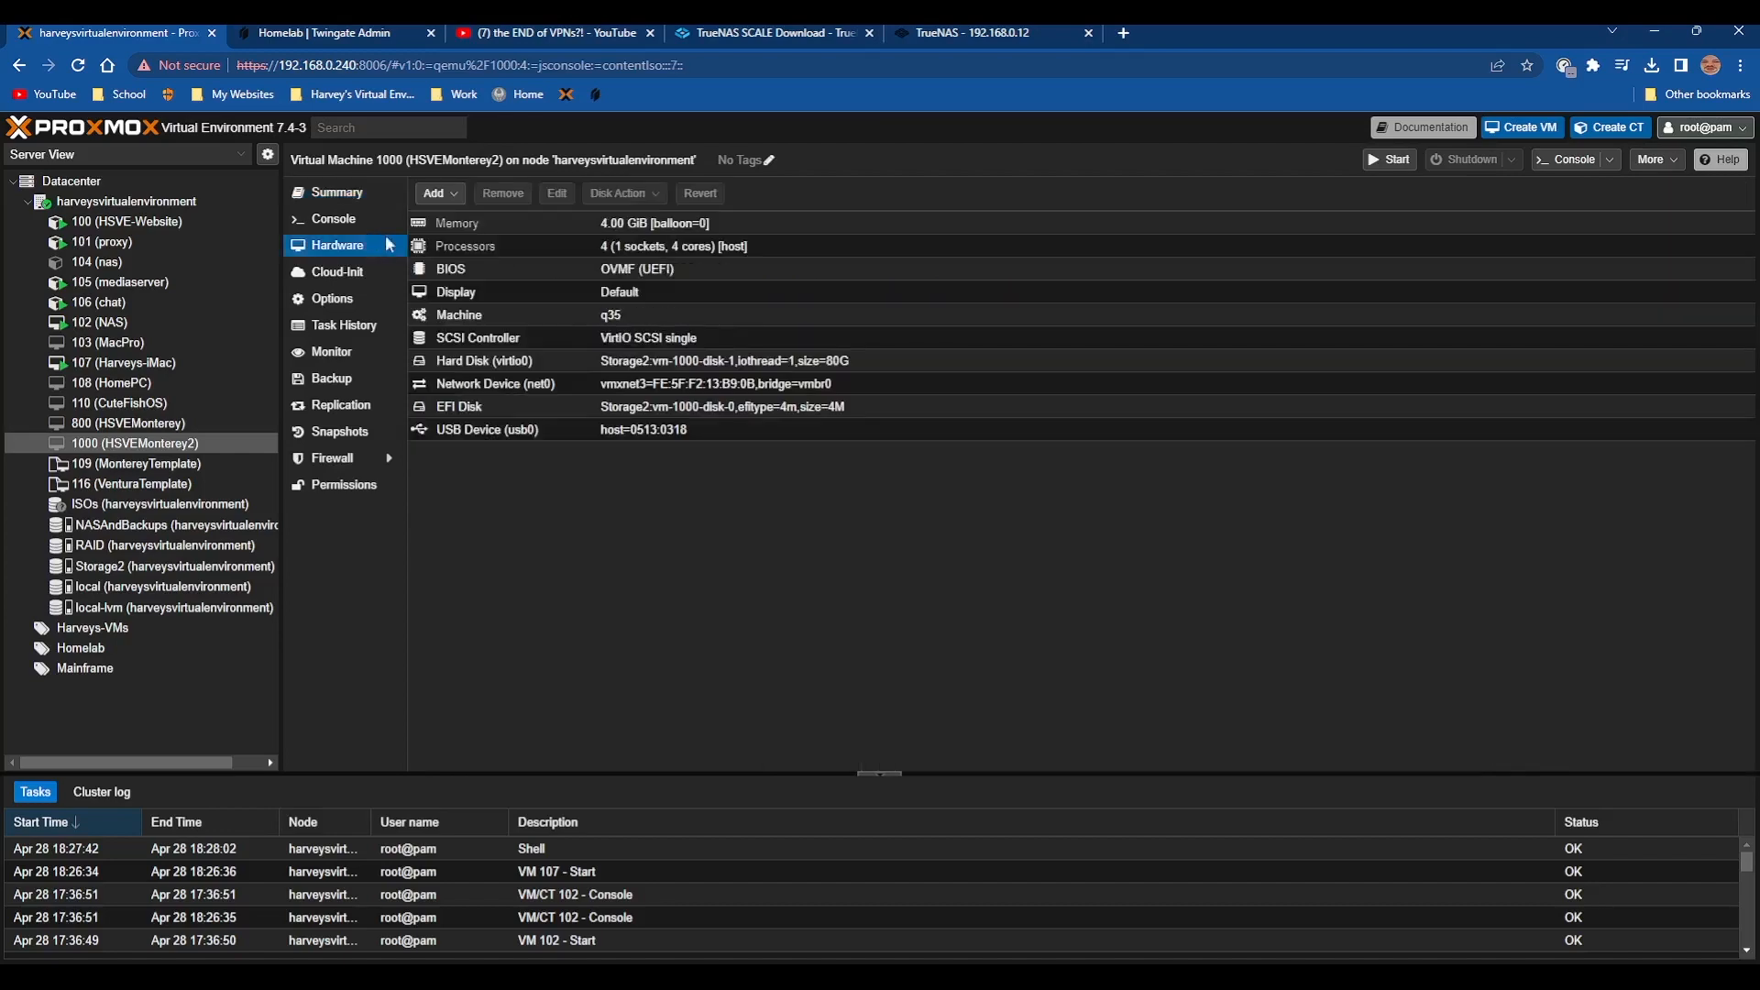
pyautogui.click(438, 193)
pyautogui.click(479, 355)
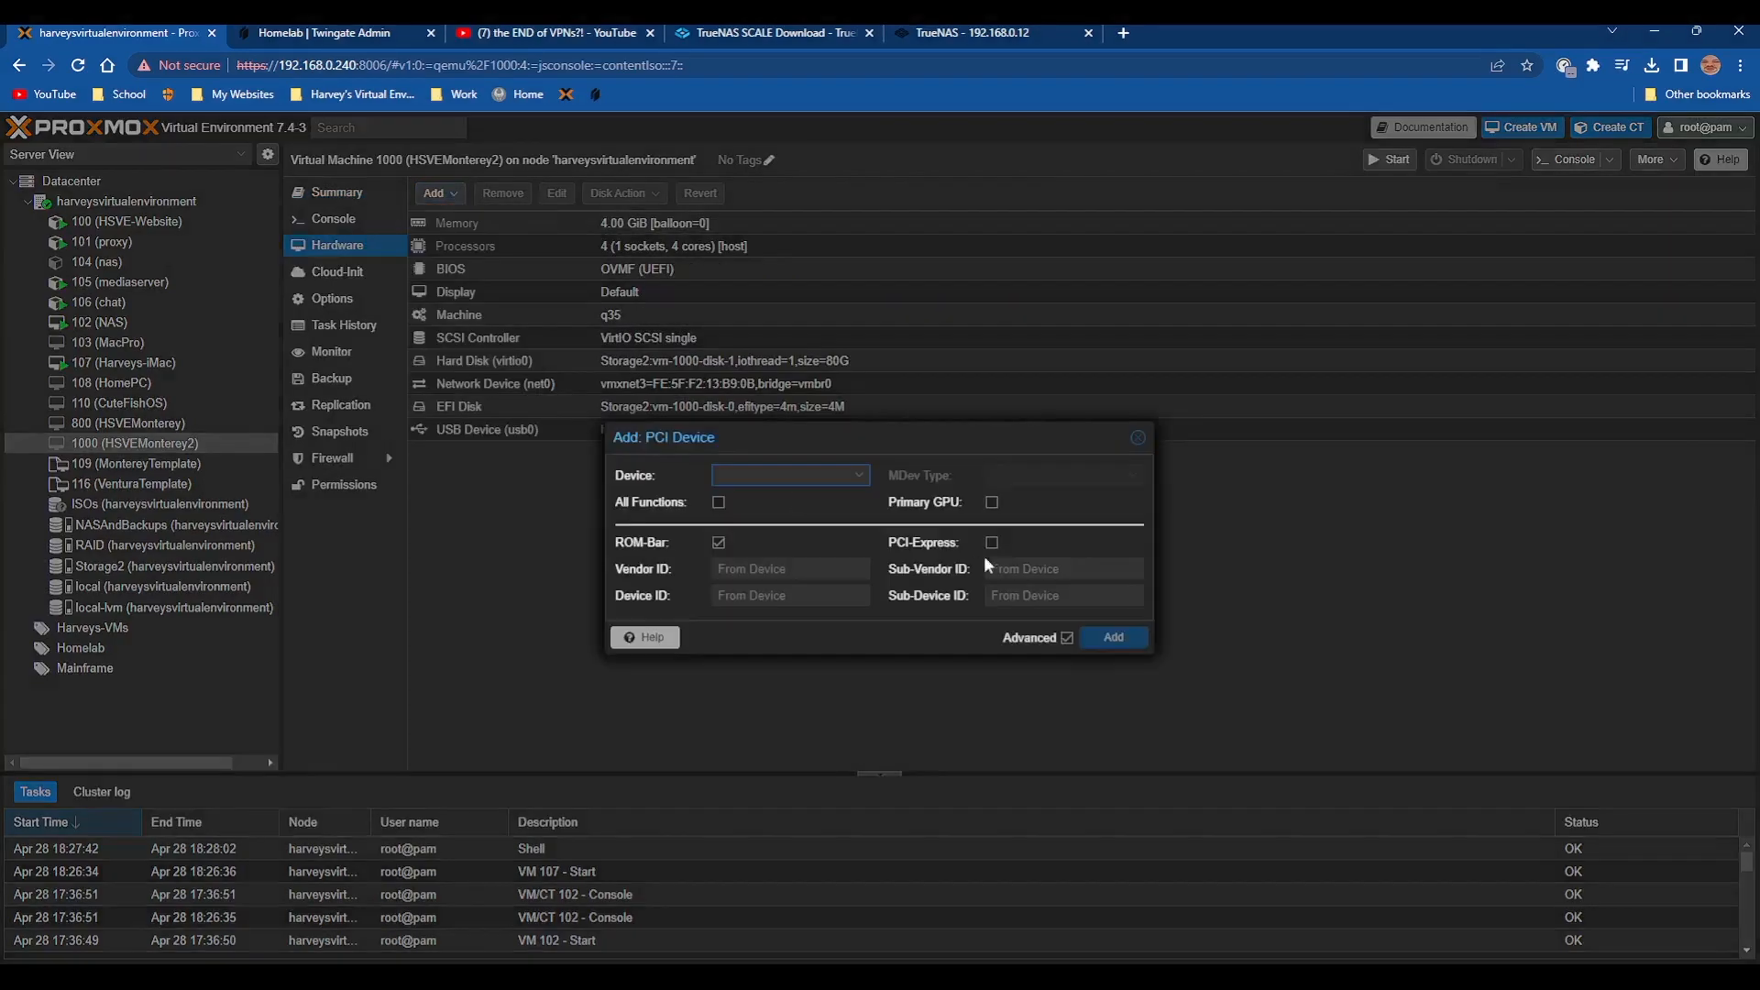
pyautogui.click(826, 475)
pyautogui.click(851, 686)
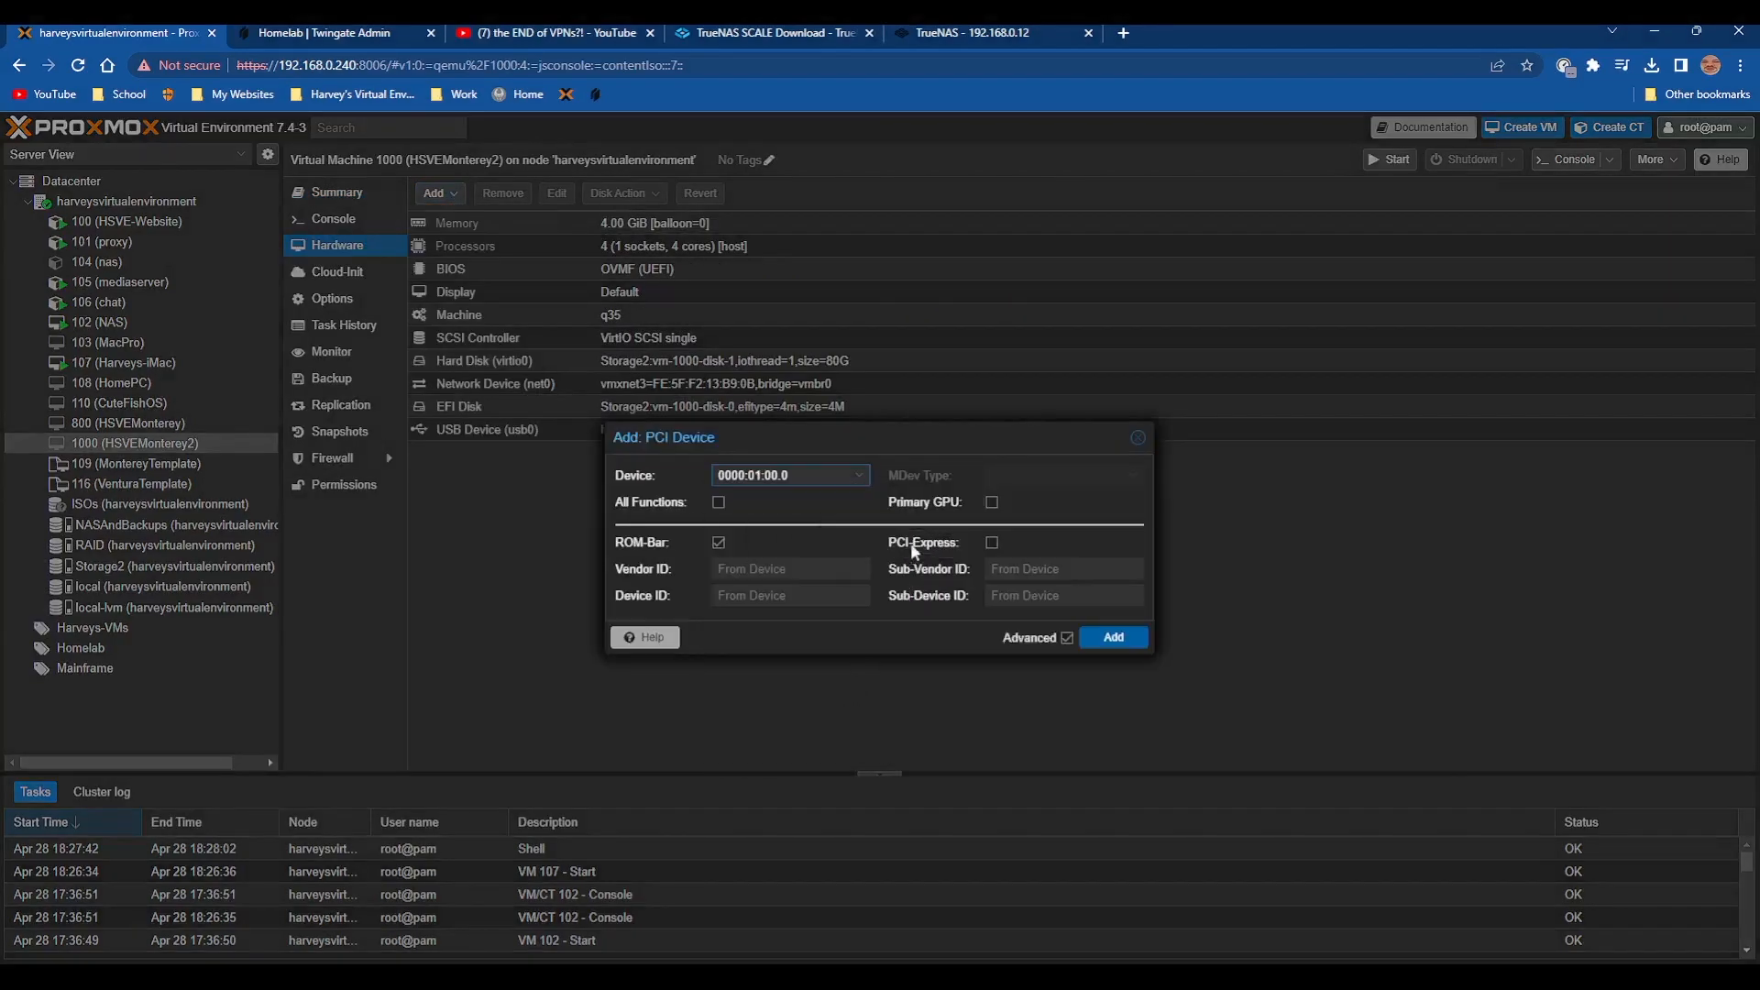
pyautogui.click(992, 502)
pyautogui.click(1114, 637)
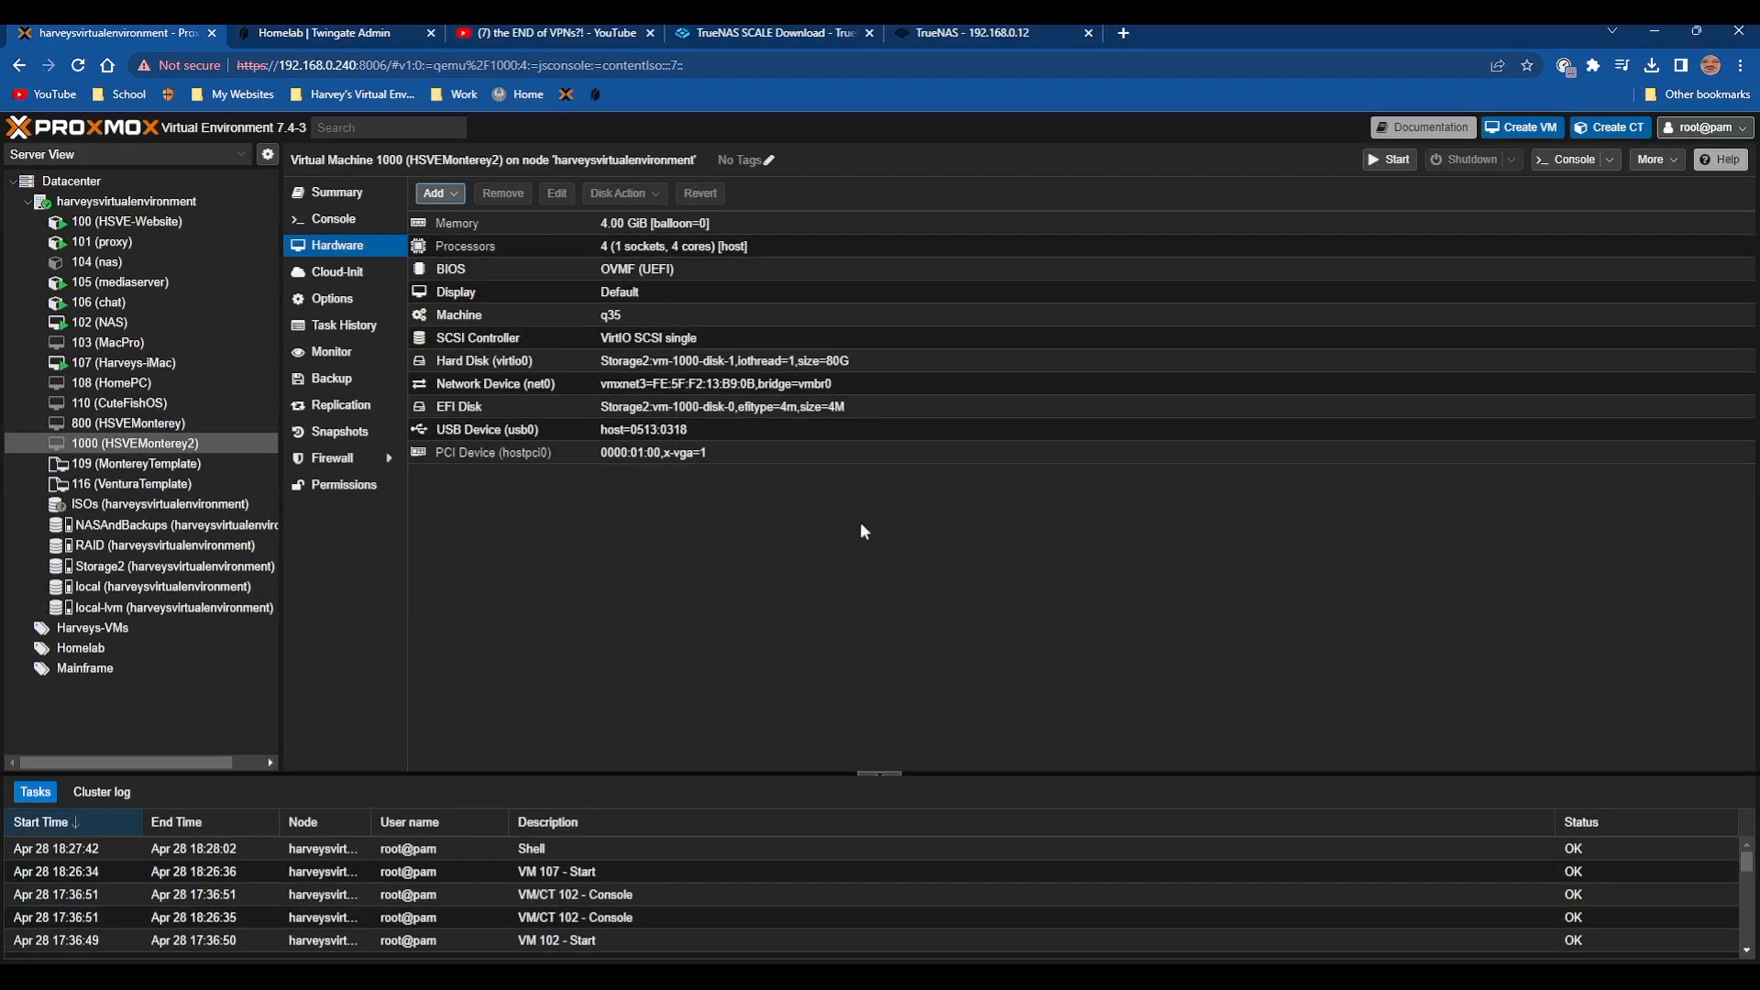
# Stop virtual machine 107 and confirm
pyautogui.rightClick(194, 363)
pyautogui.click(234, 461)
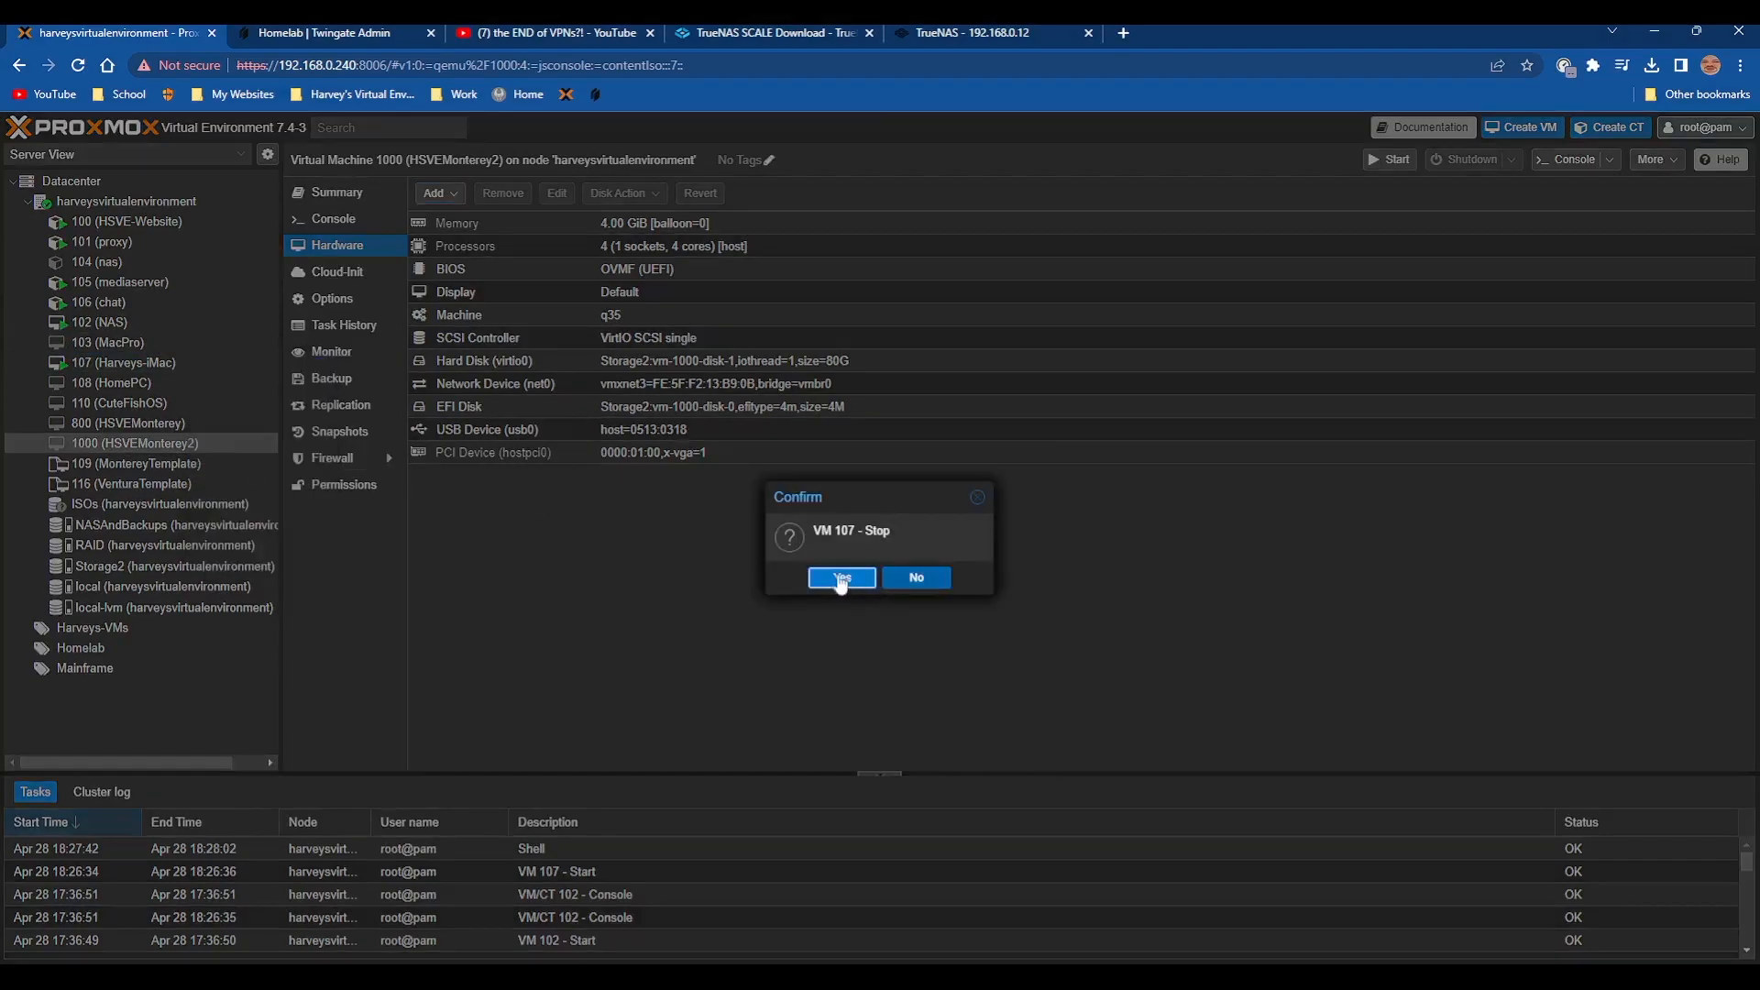
pyautogui.click(839, 581)
# Remove the PCI device hostpci0 from VM 1000's hardware and confirm
pyautogui.click(642, 453)
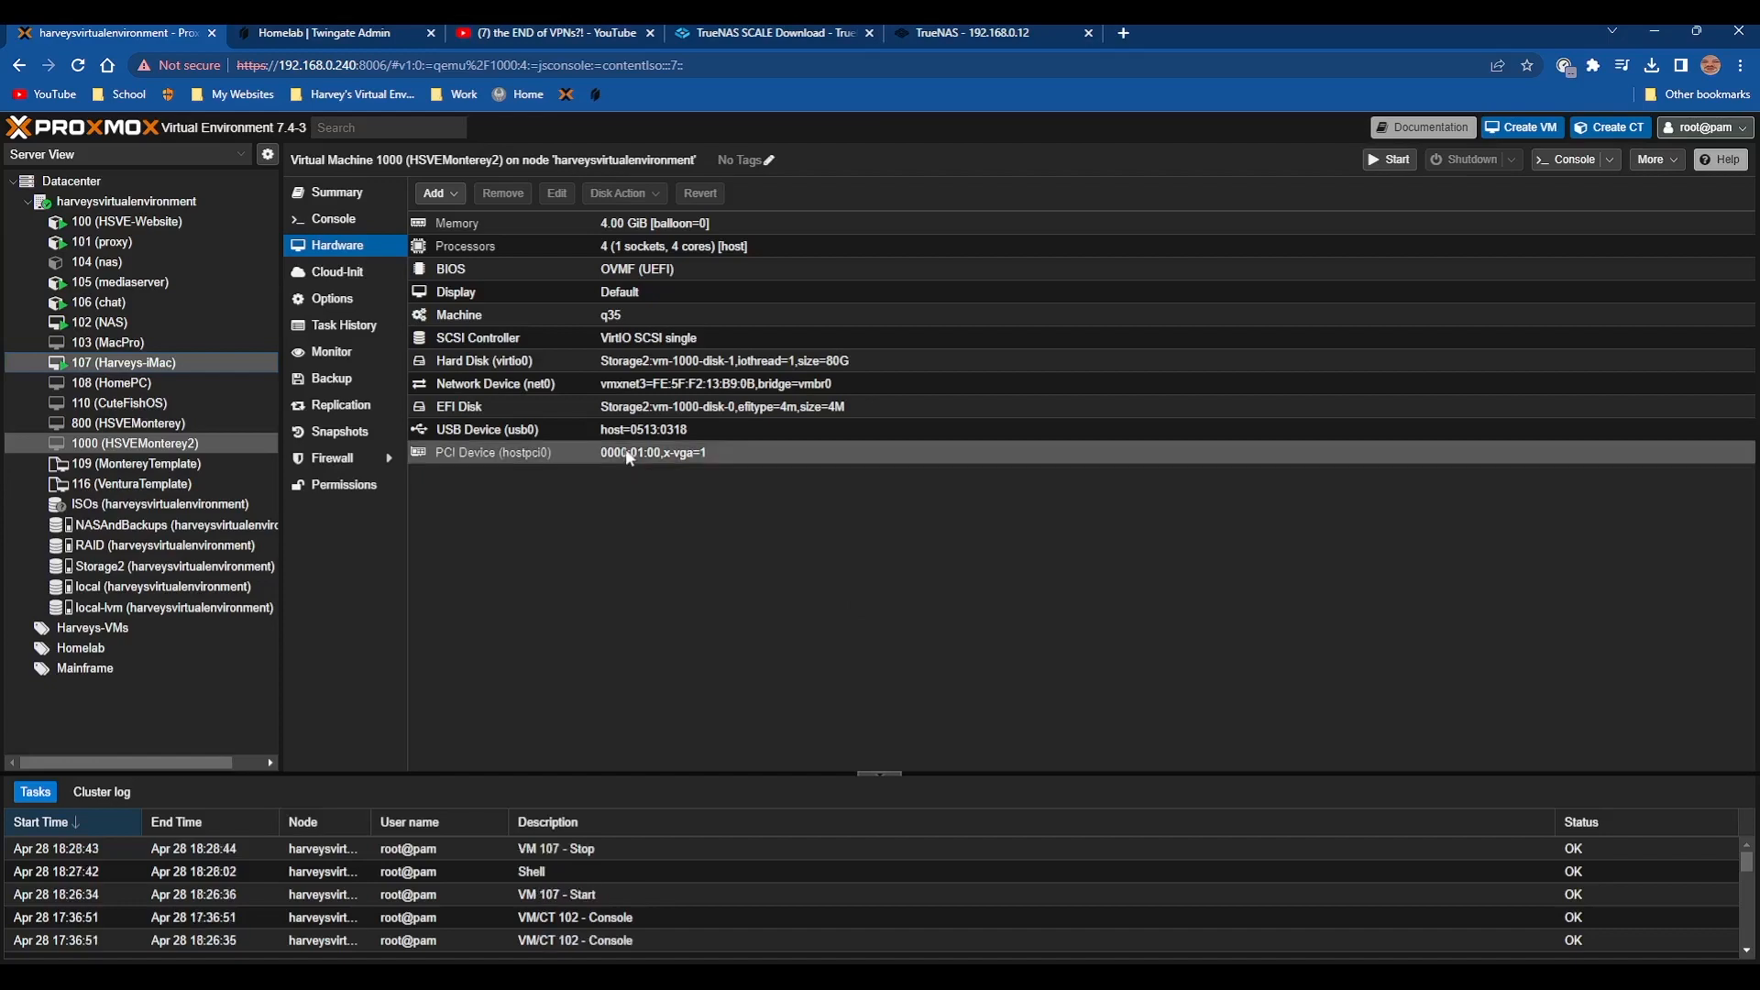
pyautogui.click(502, 192)
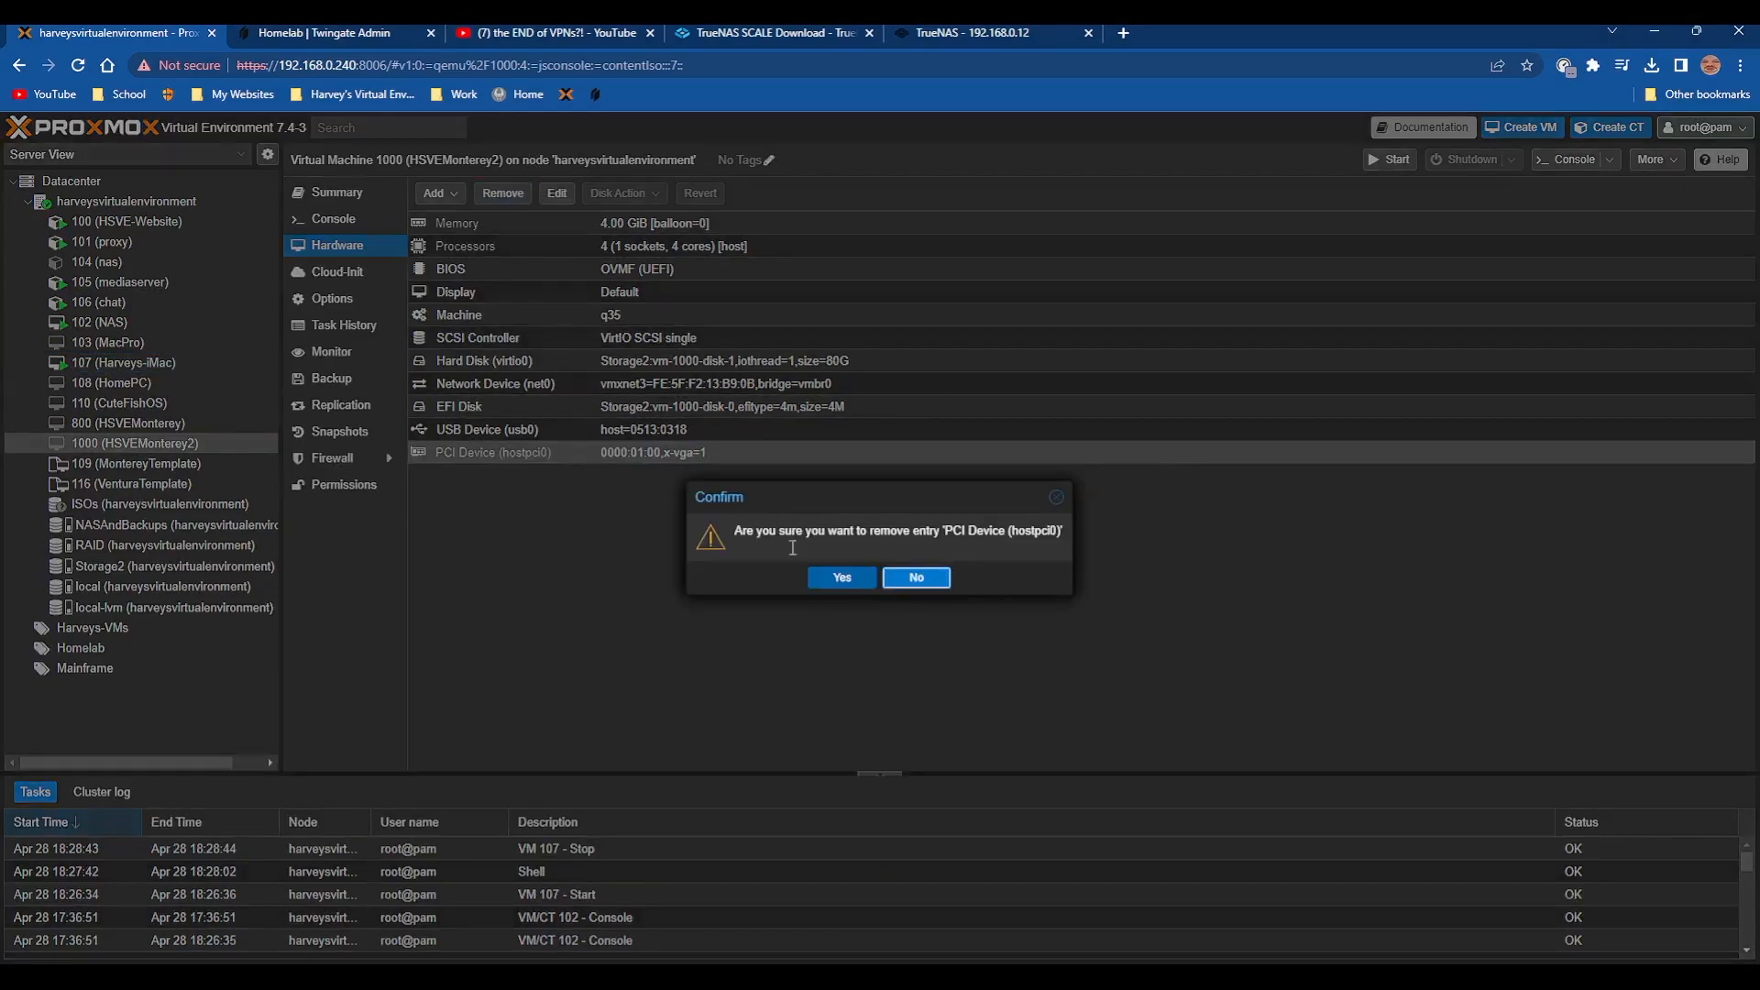
pyautogui.click(842, 578)
# Start VM 1000 from its console, show the console full screen and collapse the noVNC control bar
pyautogui.click(334, 218)
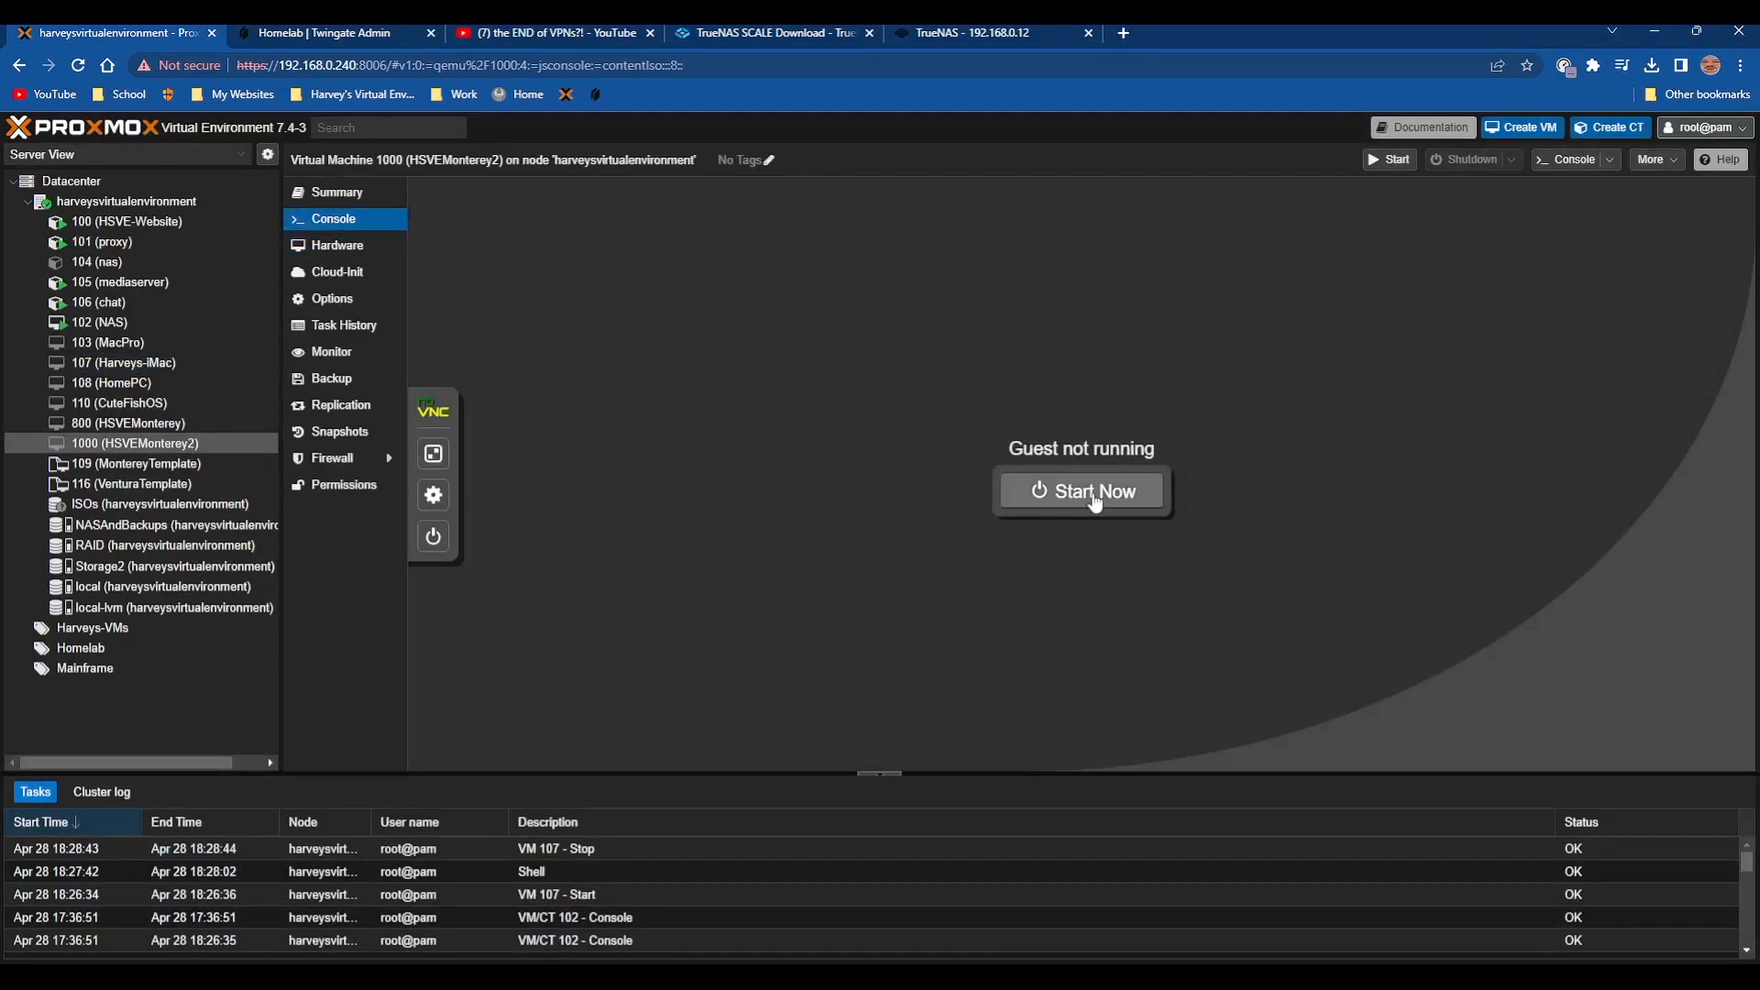
pyautogui.click(1093, 497)
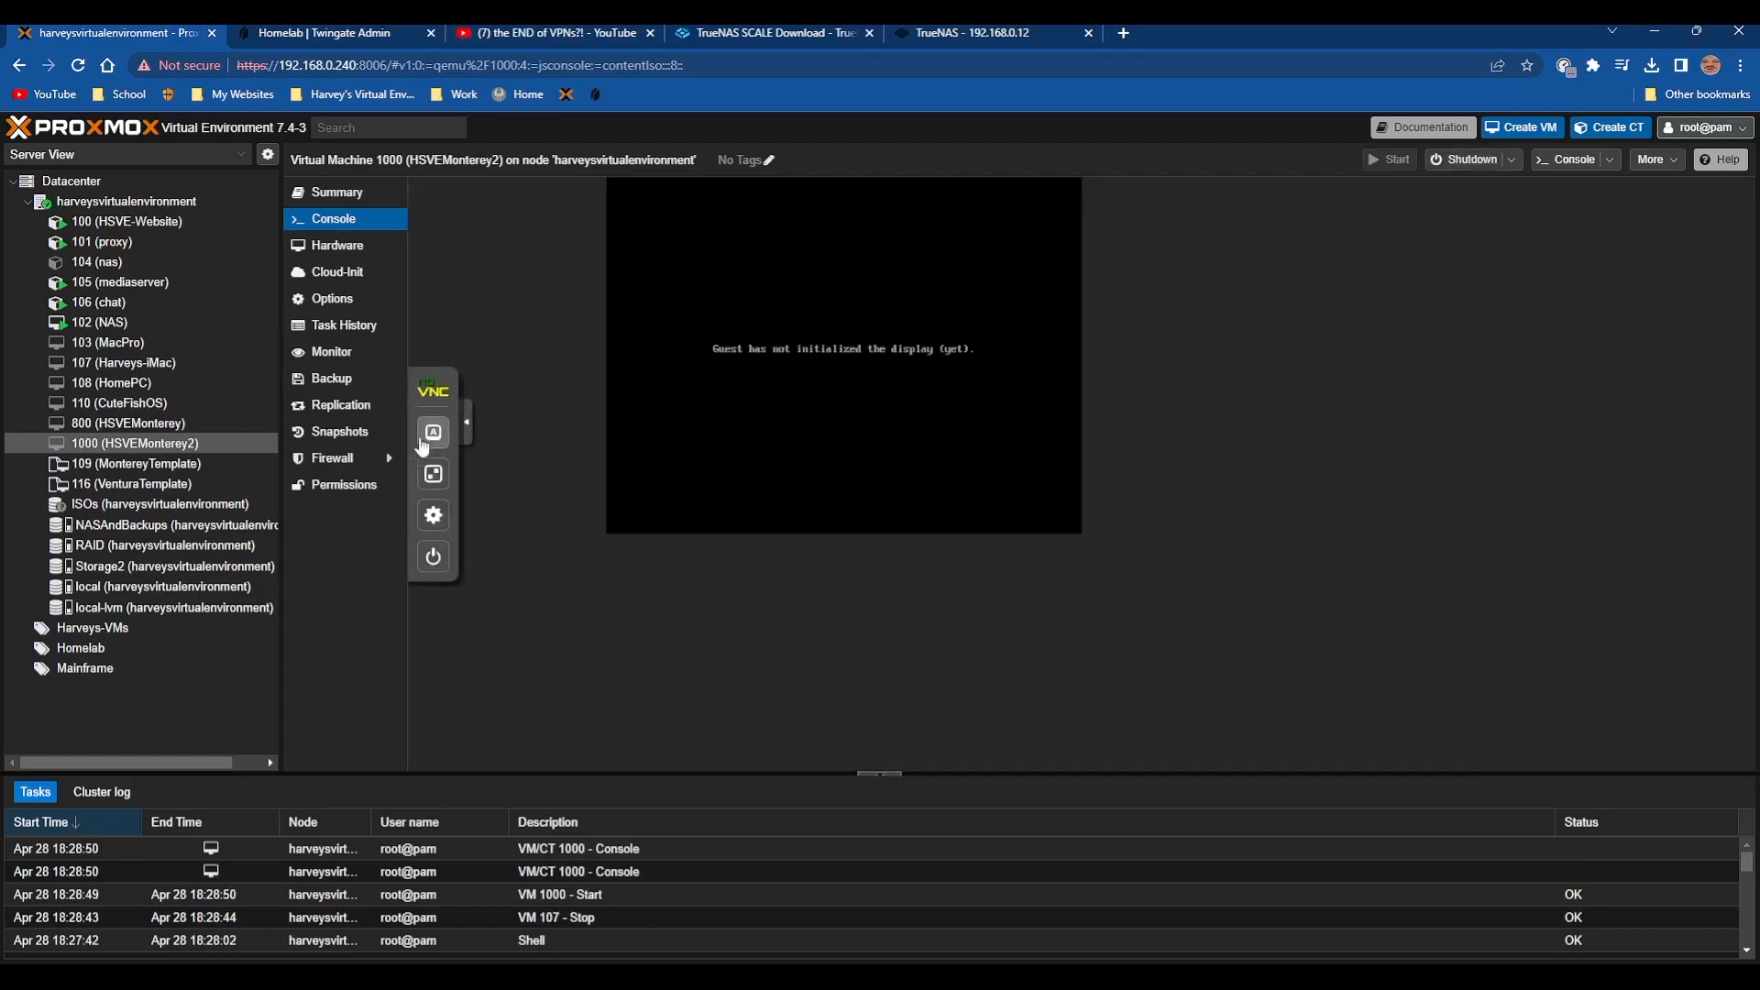
pyautogui.click(433, 474)
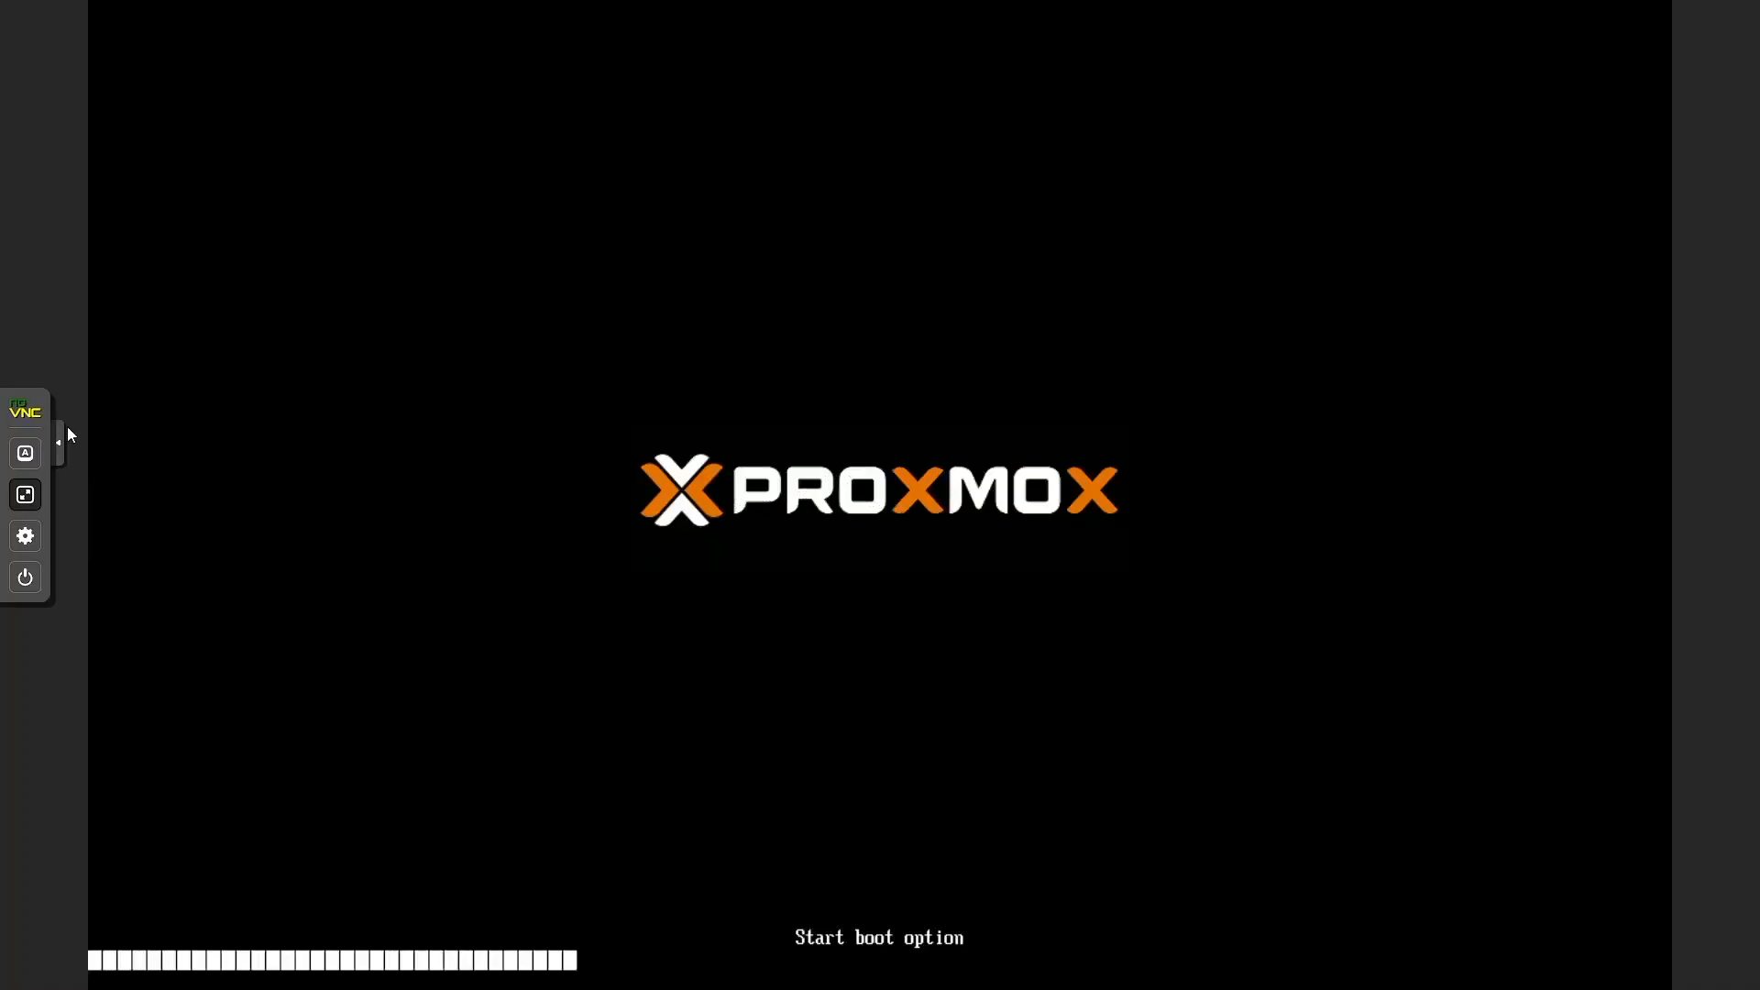
pyautogui.click(65, 435)
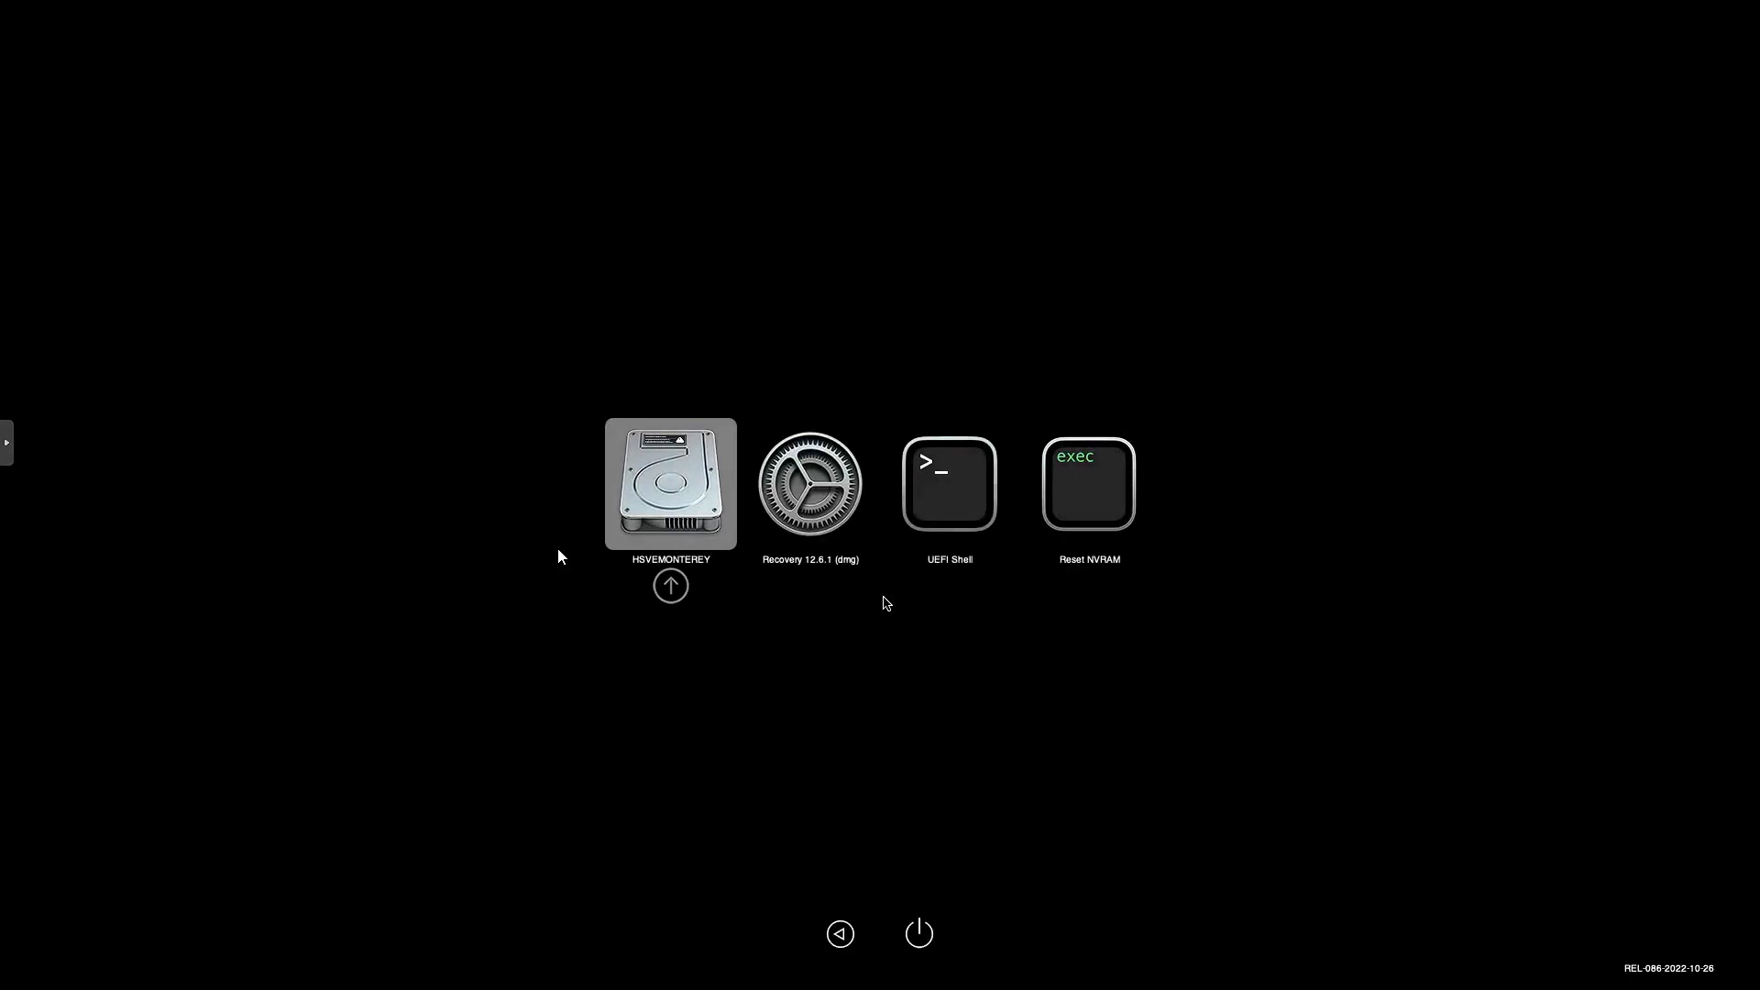
# Boot from the HSVEMONTEREY disk and log in to the macOS User account with its account password
pyautogui.press('Return')
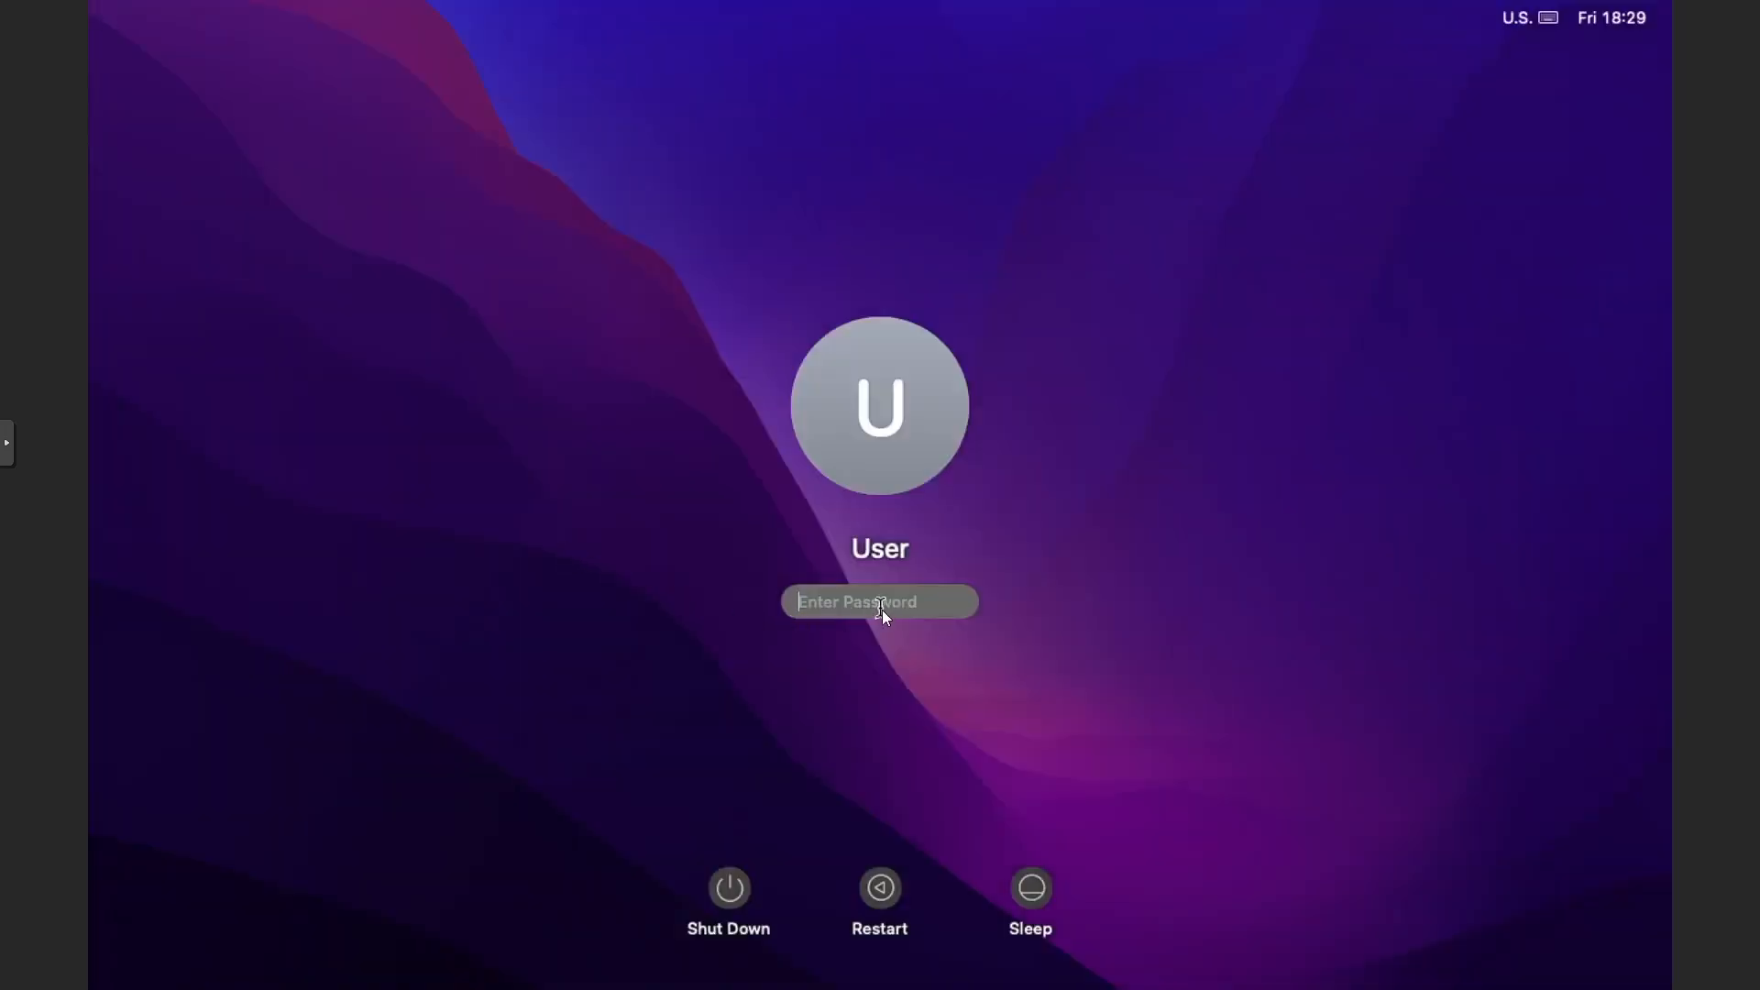
pyautogui.write('****')
pyautogui.press('Return')
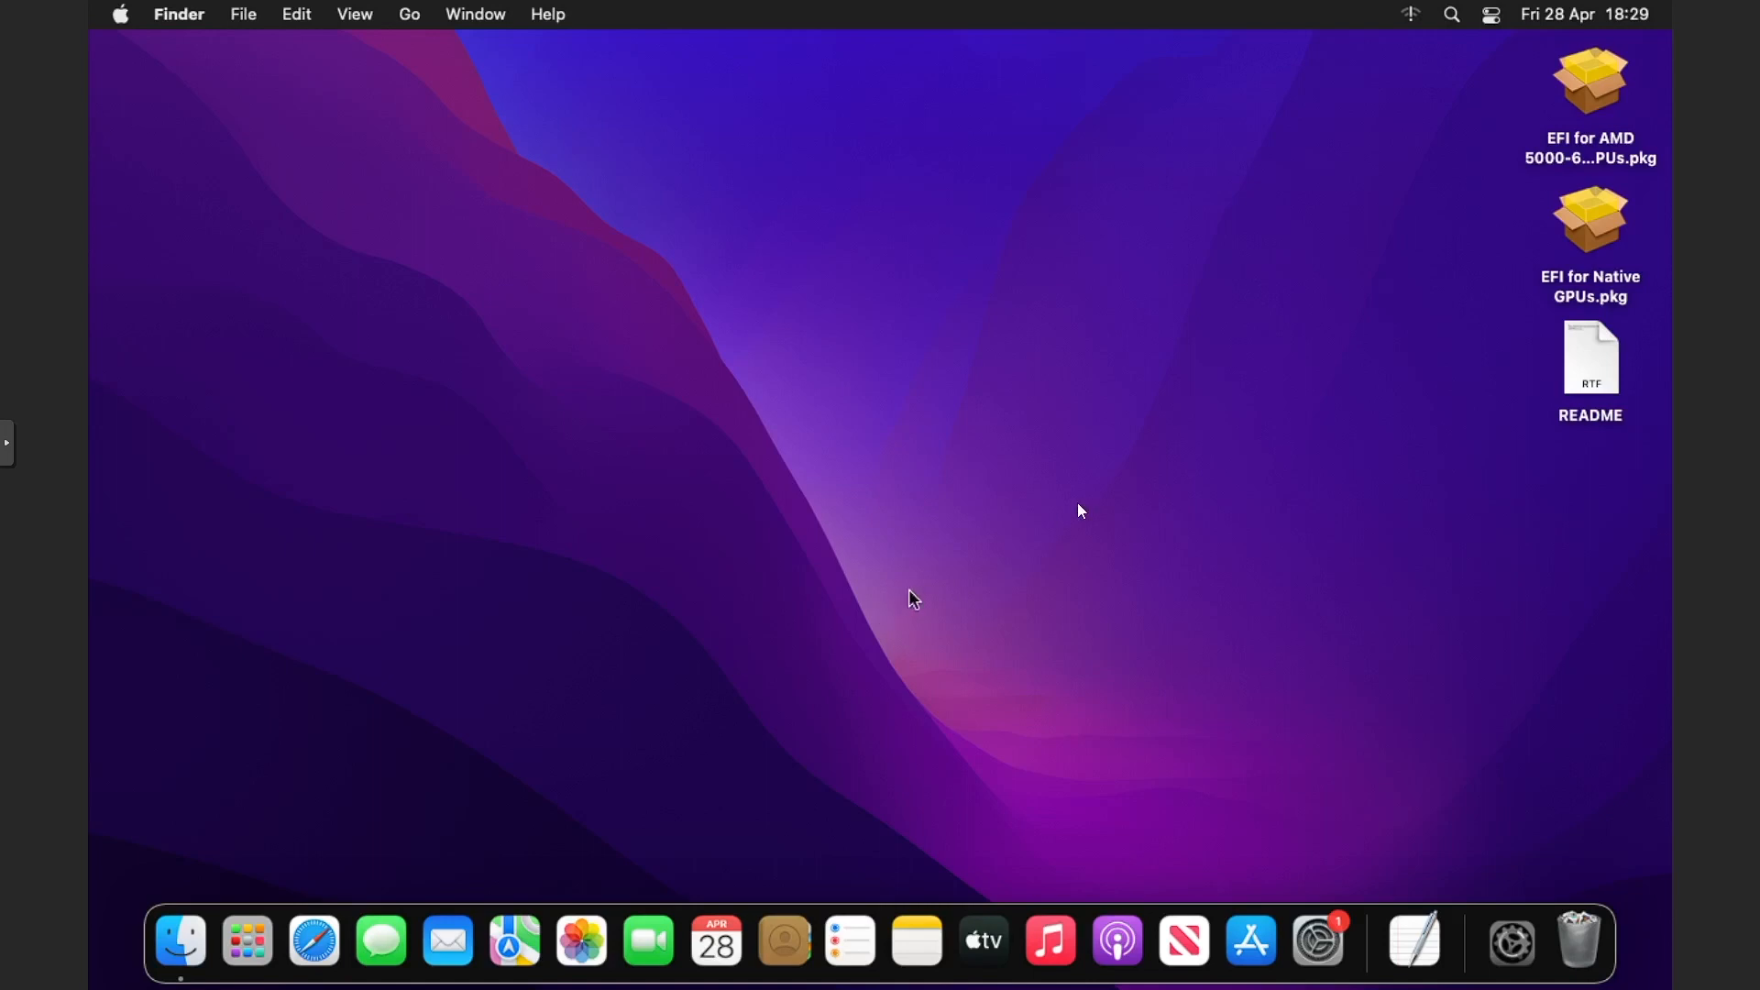
# Open the README file on the macOS desktop
pyautogui.click(1596, 378)
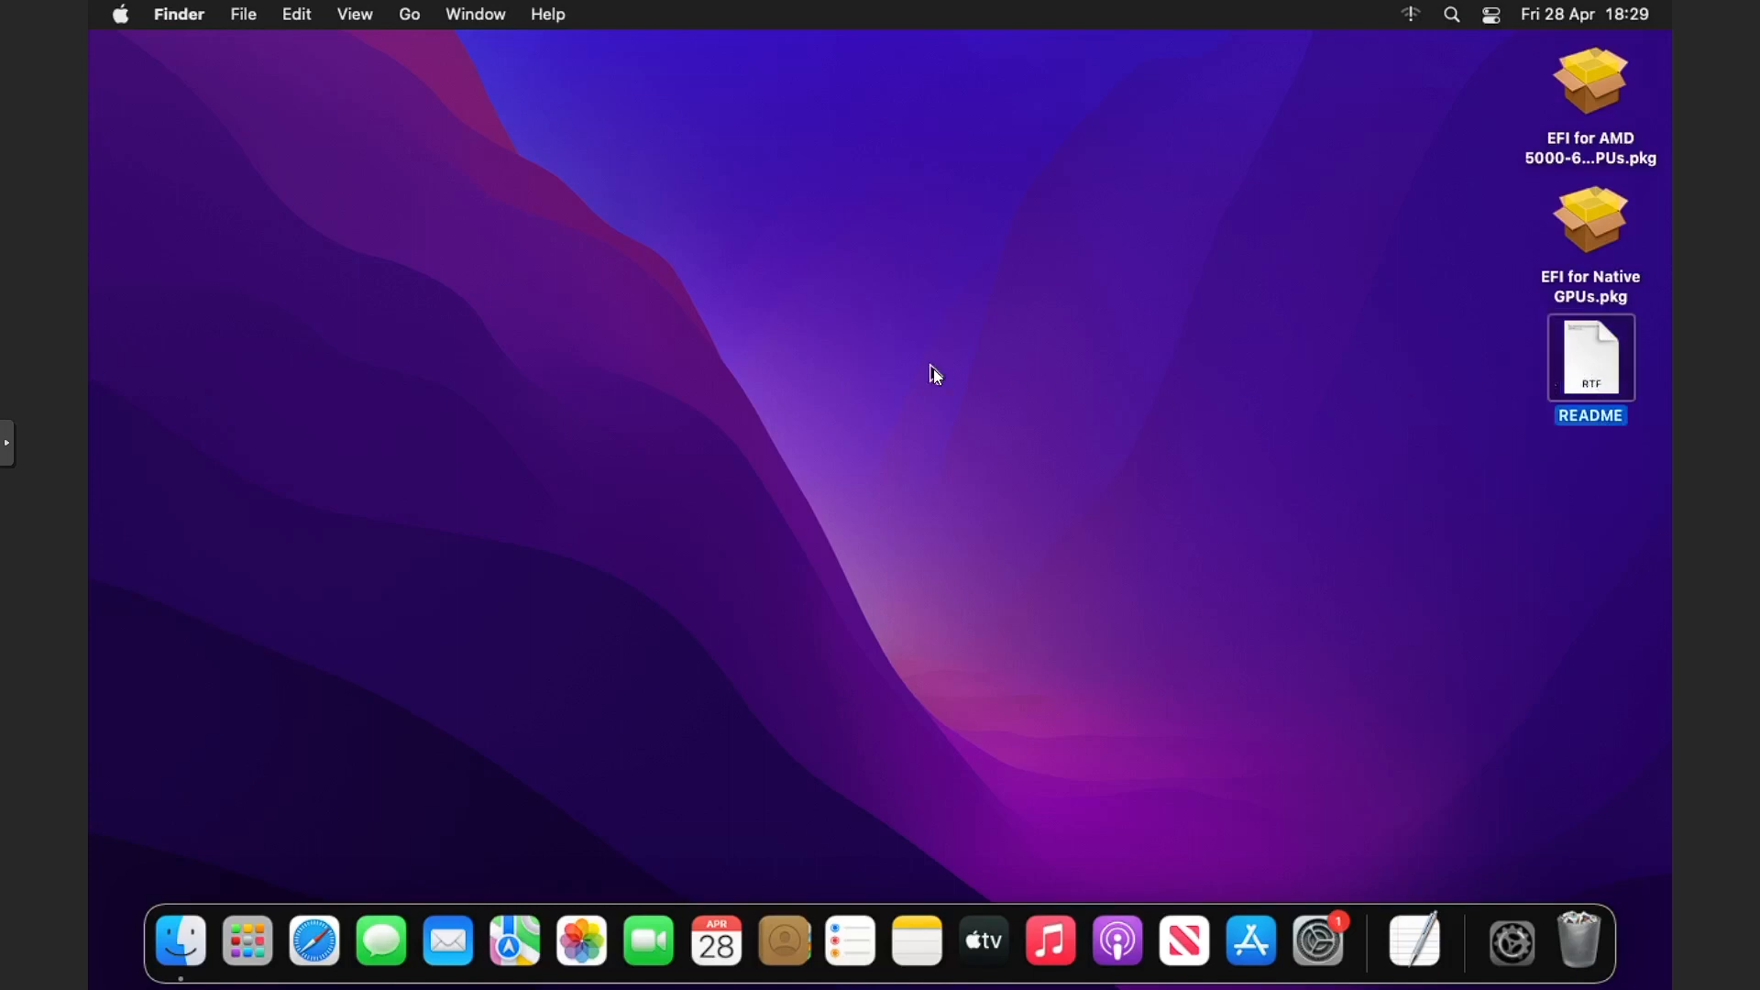
pyautogui.press('super+o')
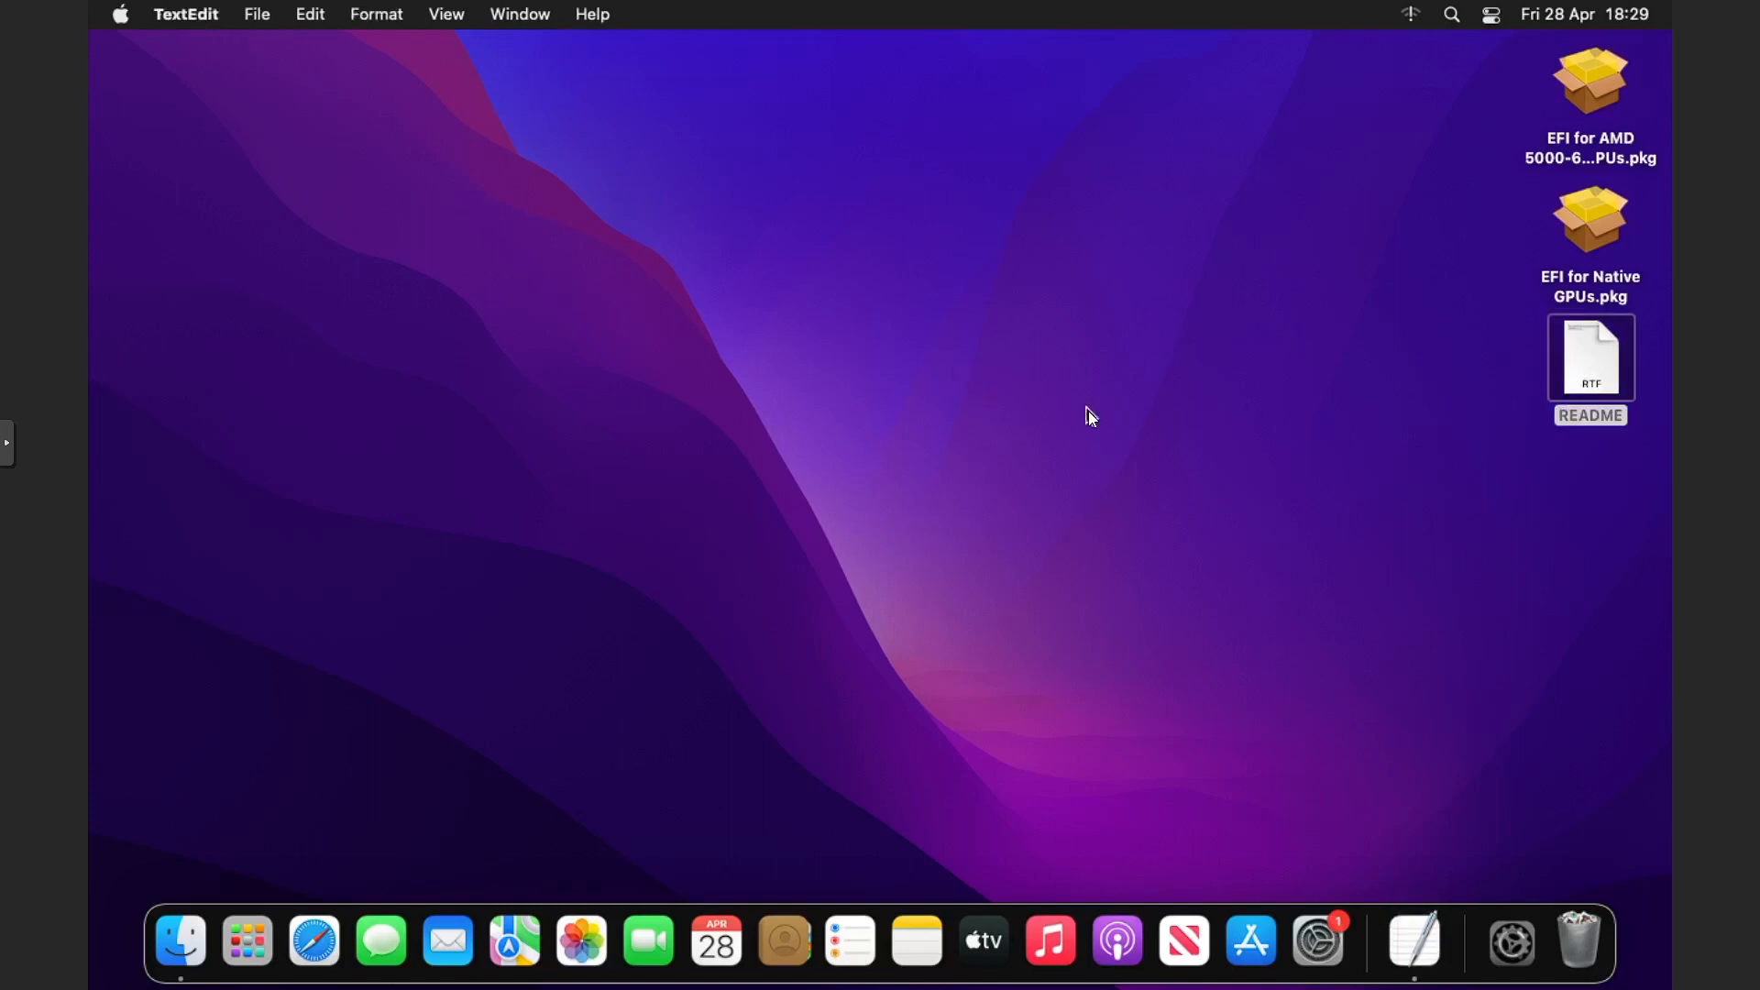